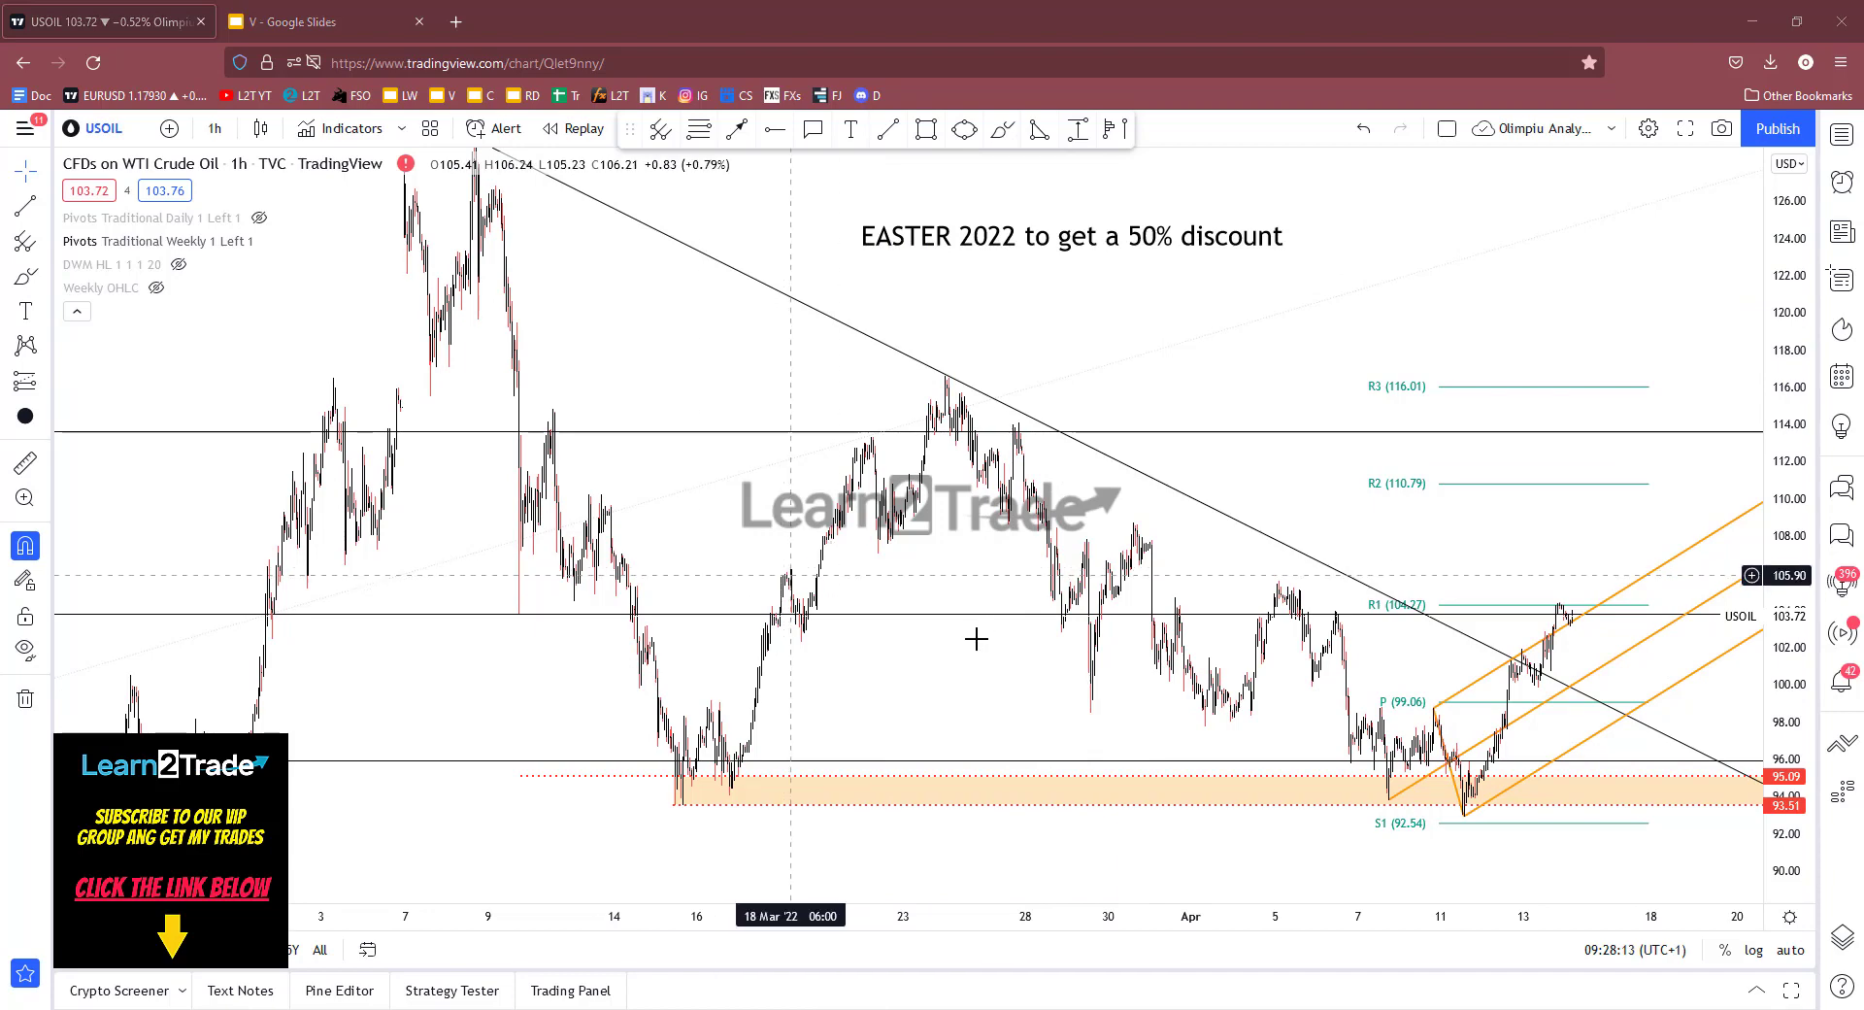
Examine the WTI crude oil chart against the Fibonacci retracement levels, the descending trendline and the orange demand zone.
{"action": "scroll", "coordinate": [953, 659], "scroll_direction": "down", "scroll_amount": 10}
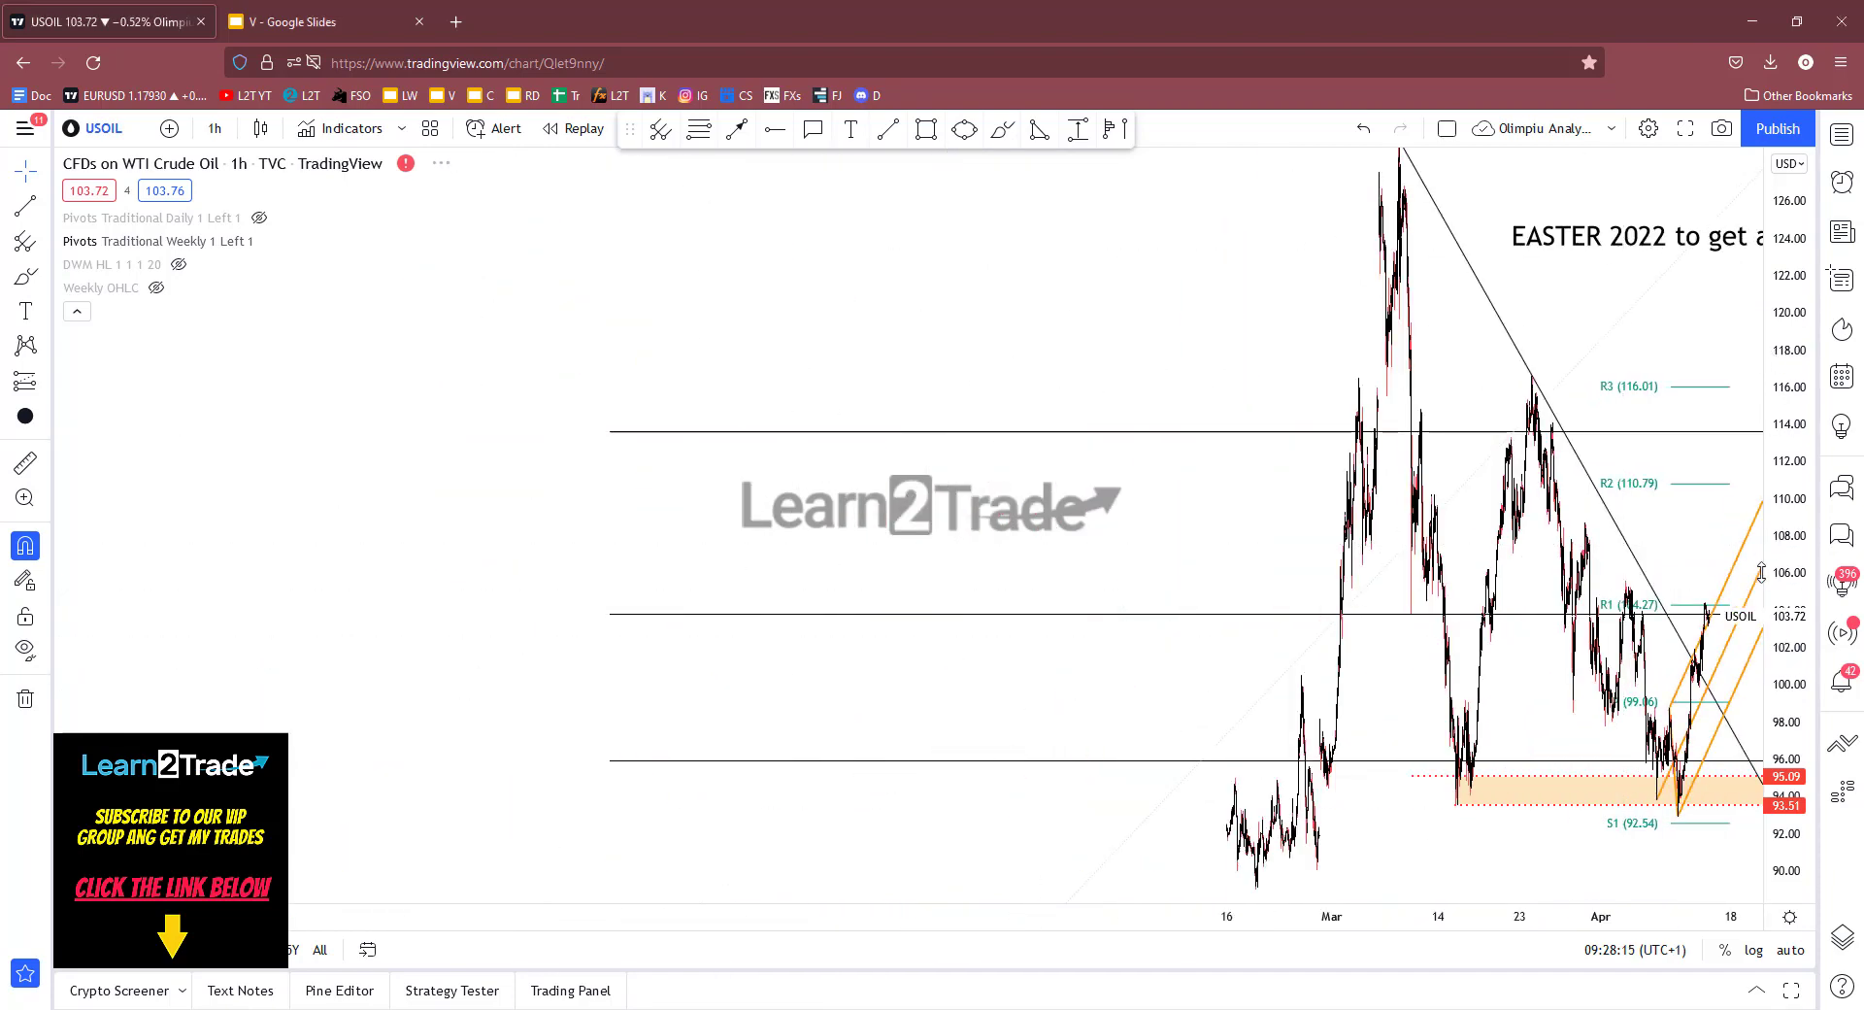
{"action": "left_click_drag", "start_coordinate": [1781, 392], "coordinate": [1750, 767]}
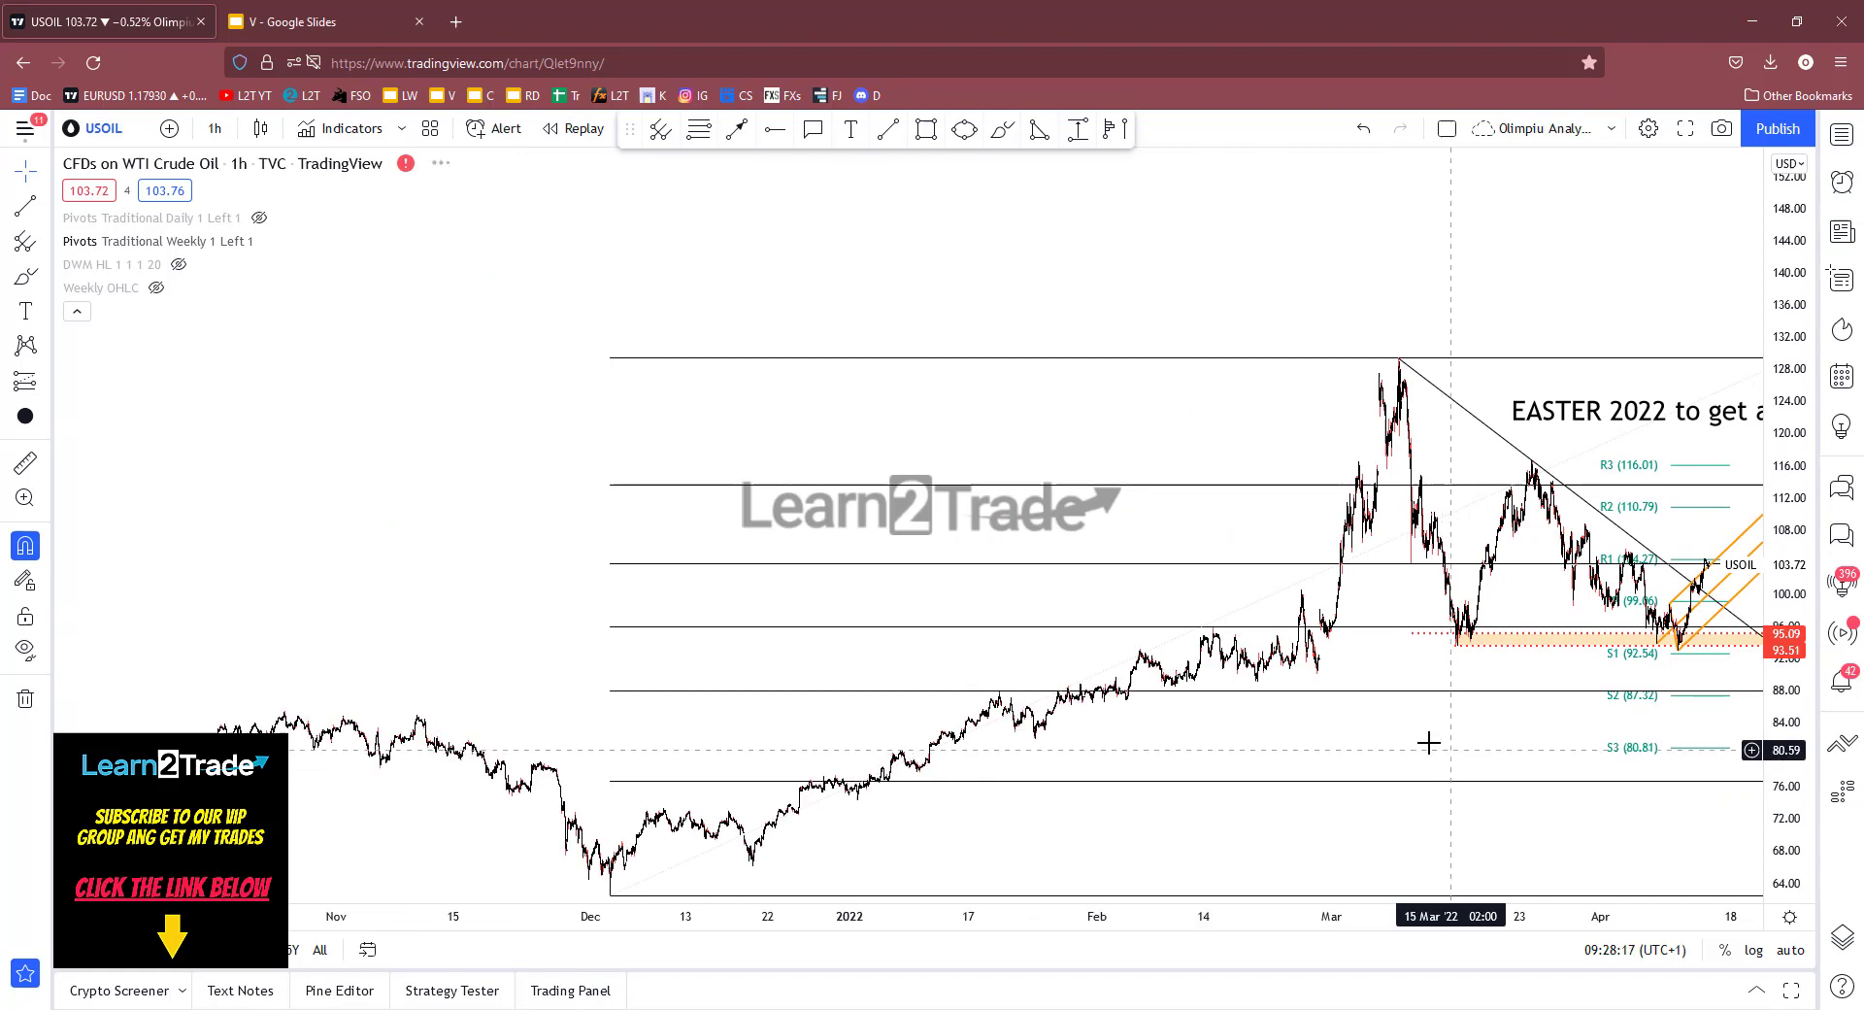
{"action": "left_click_drag", "start_coordinate": [1441, 753], "coordinate": [1176, 721]}
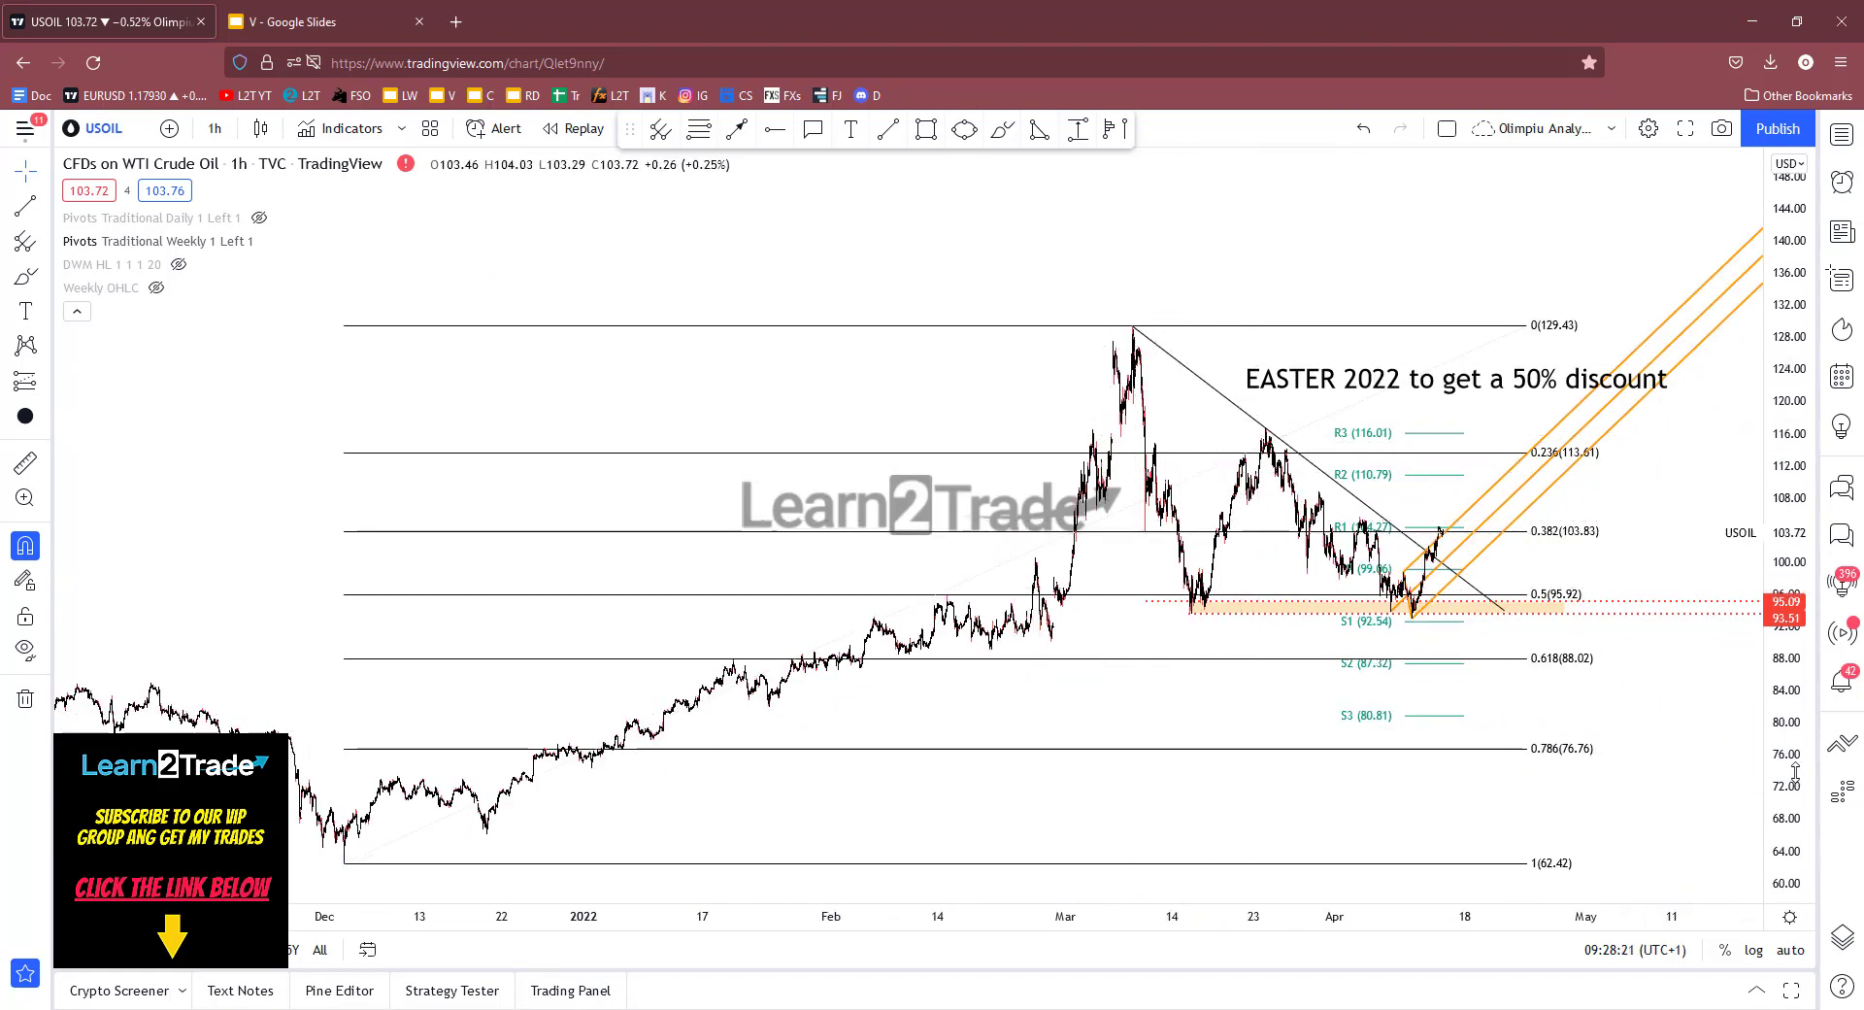
{"action": "left_click_drag", "start_coordinate": [1788, 754], "coordinate": [1655, 633]}
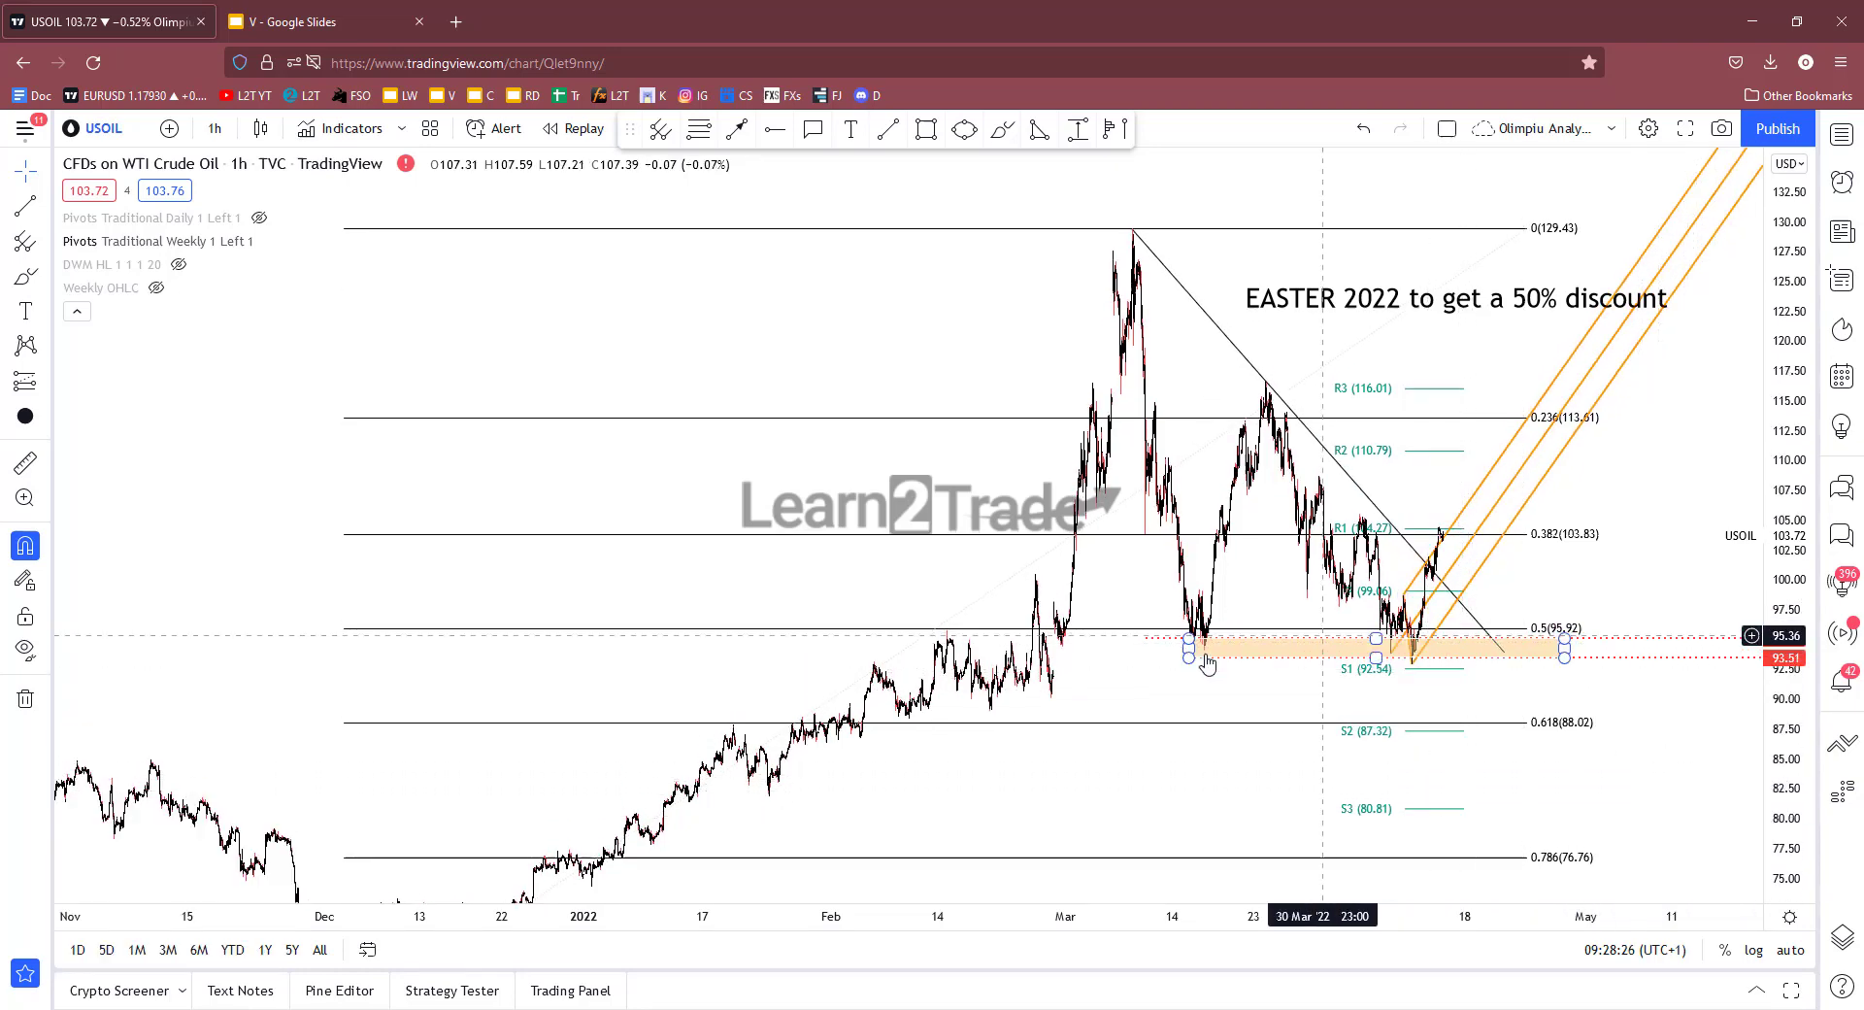
{"action": "left_click_drag", "start_coordinate": [1795, 822], "coordinate": [1767, 656]}
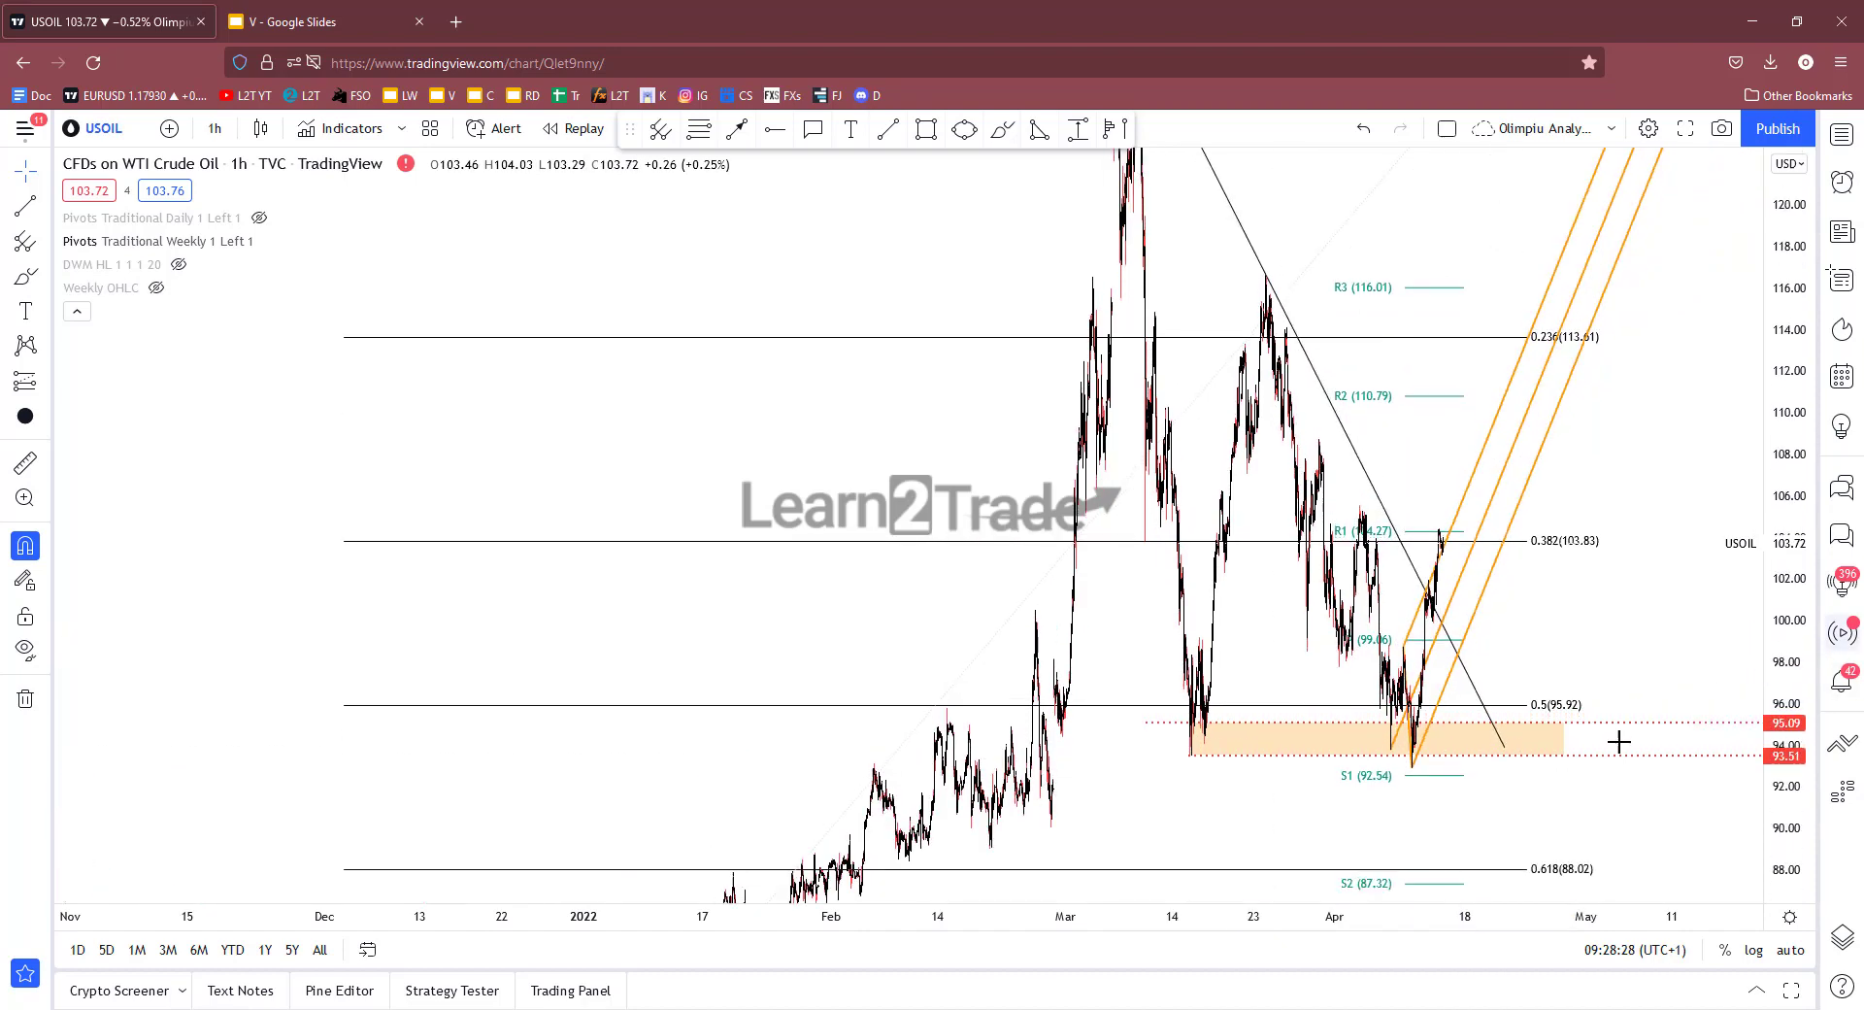
{"action": "scroll", "coordinate": [1602, 767], "scroll_direction": "up", "scroll_amount": 5}
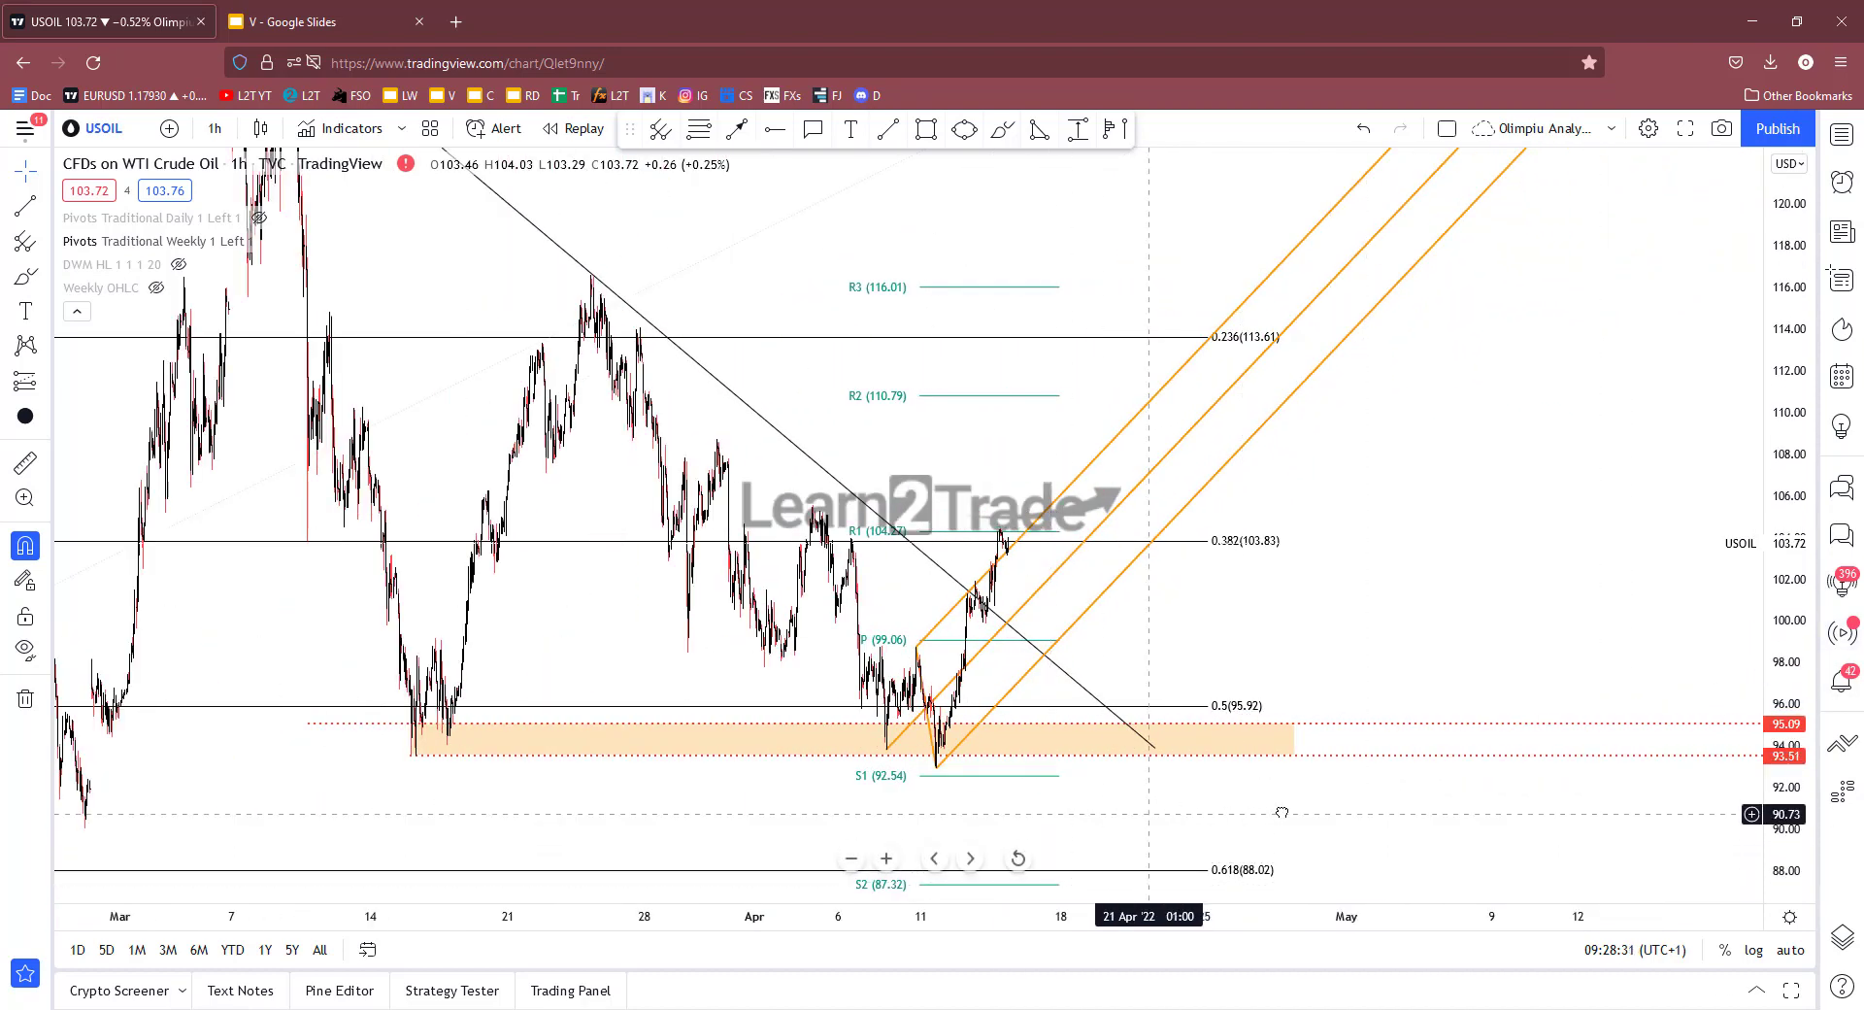
{"action": "left_click_drag", "start_coordinate": [1282, 812], "coordinate": [1631, 793]}
{"action": "scroll", "coordinate": [1395, 804], "scroll_direction": "up", "scroll_amount": 4}
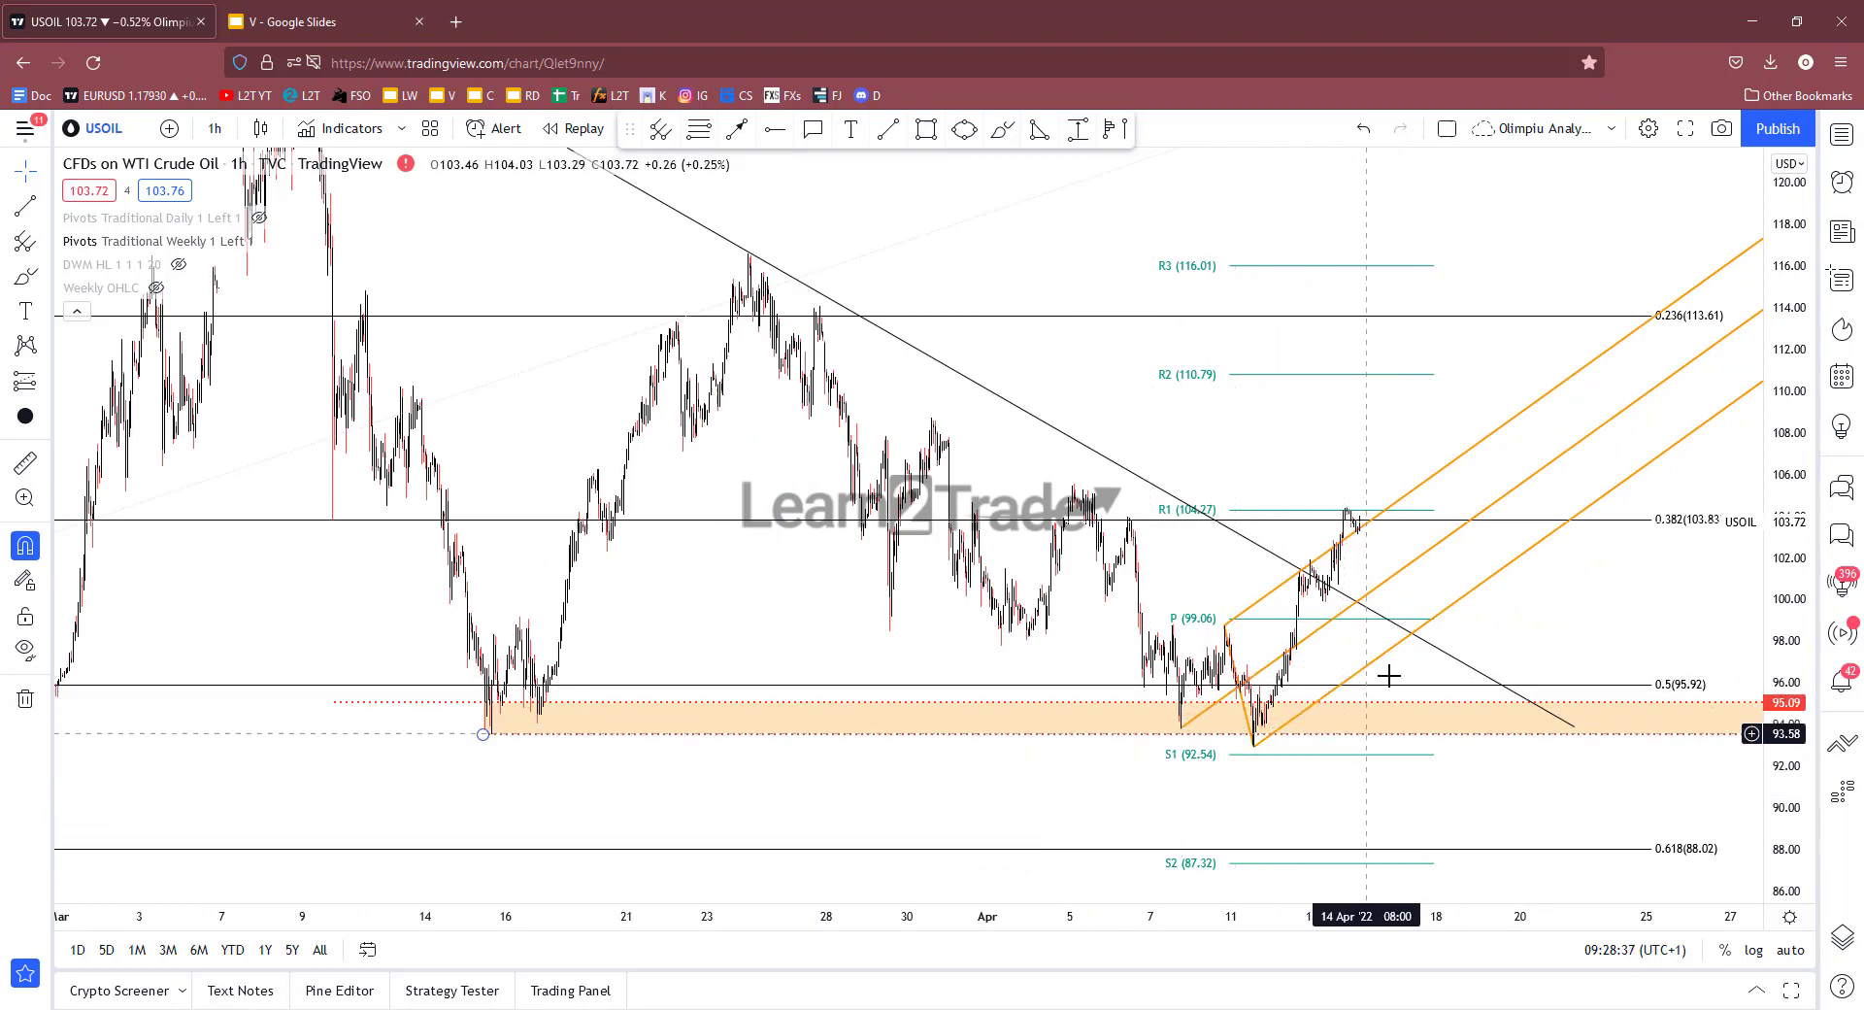
{"action": "scroll", "coordinate": [1448, 709], "scroll_direction": "down", "scroll_amount": 3}
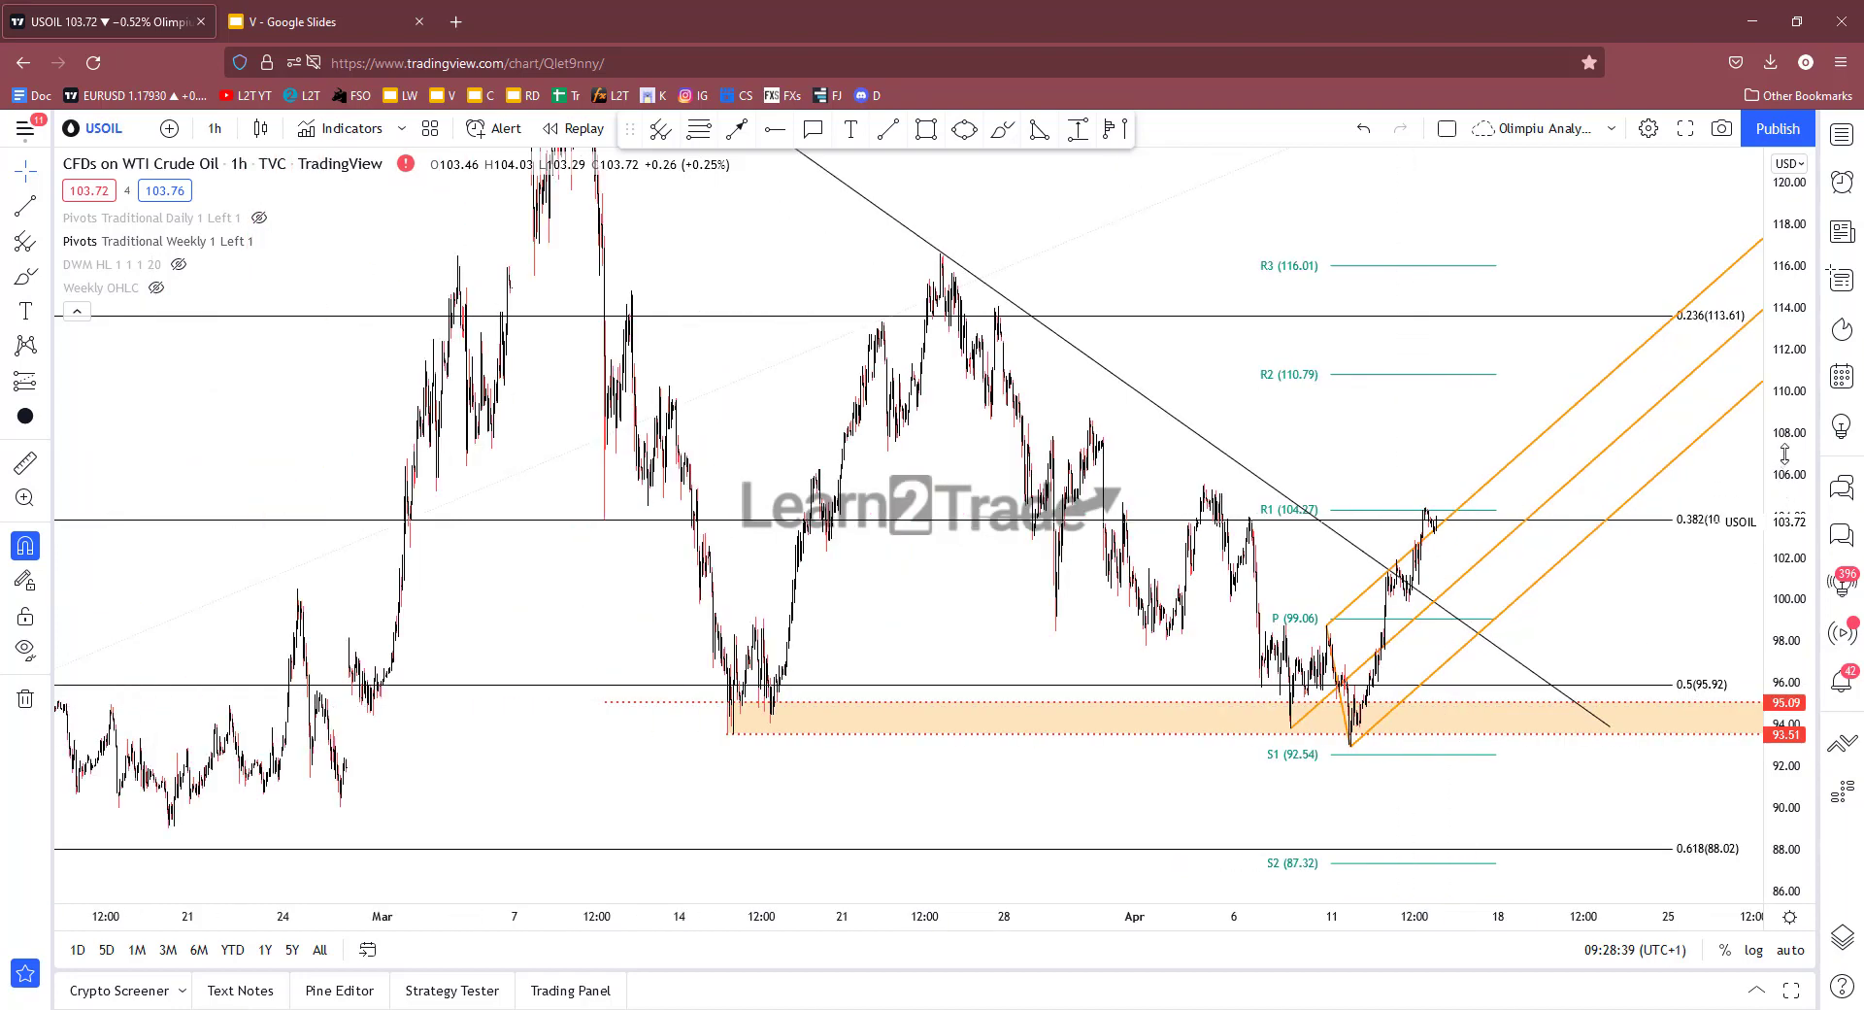
{"action": "left_click_drag", "start_coordinate": [1185, 428], "coordinate": [1136, 541]}
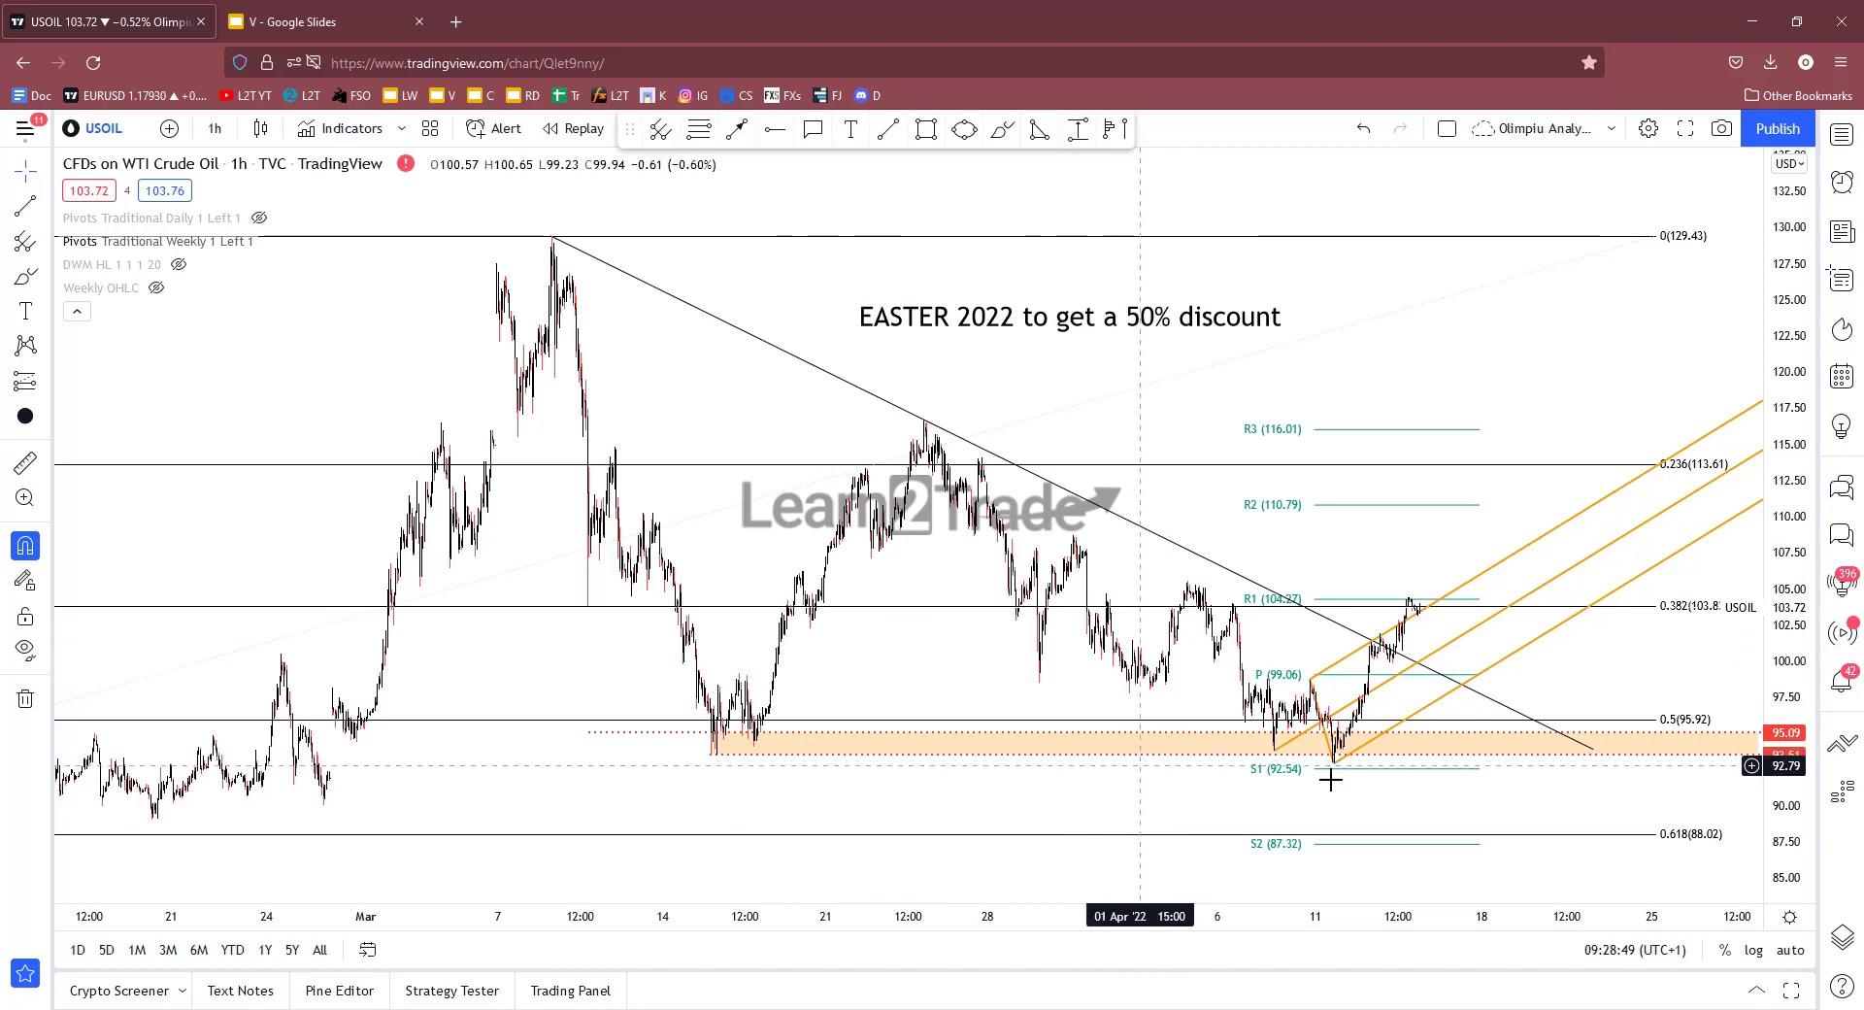
Move the "EASTER 2022 to get a 50% discount" text higher on the chart, to about the 128 price level.
{"action": "left_click_drag", "start_coordinate": [1412, 553], "coordinate": [1328, 556]}
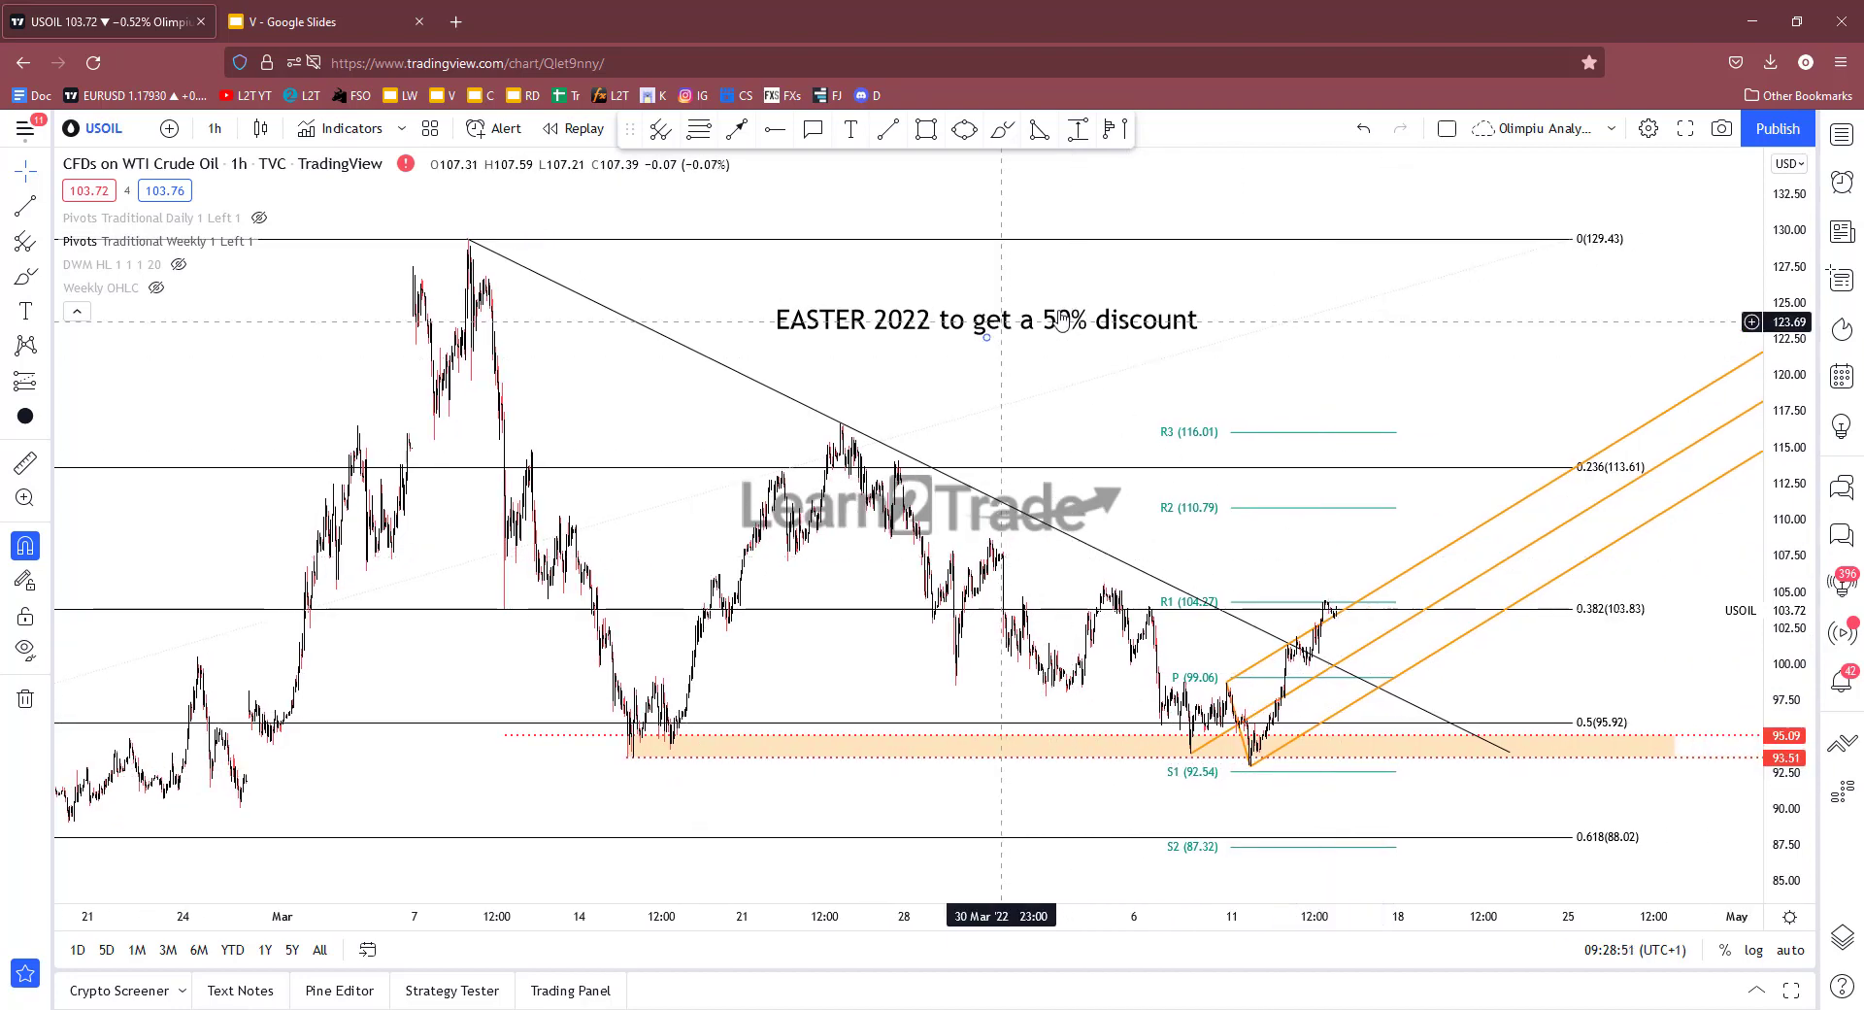
{"action": "left_click_drag", "start_coordinate": [1003, 320], "coordinate": [1129, 276]}
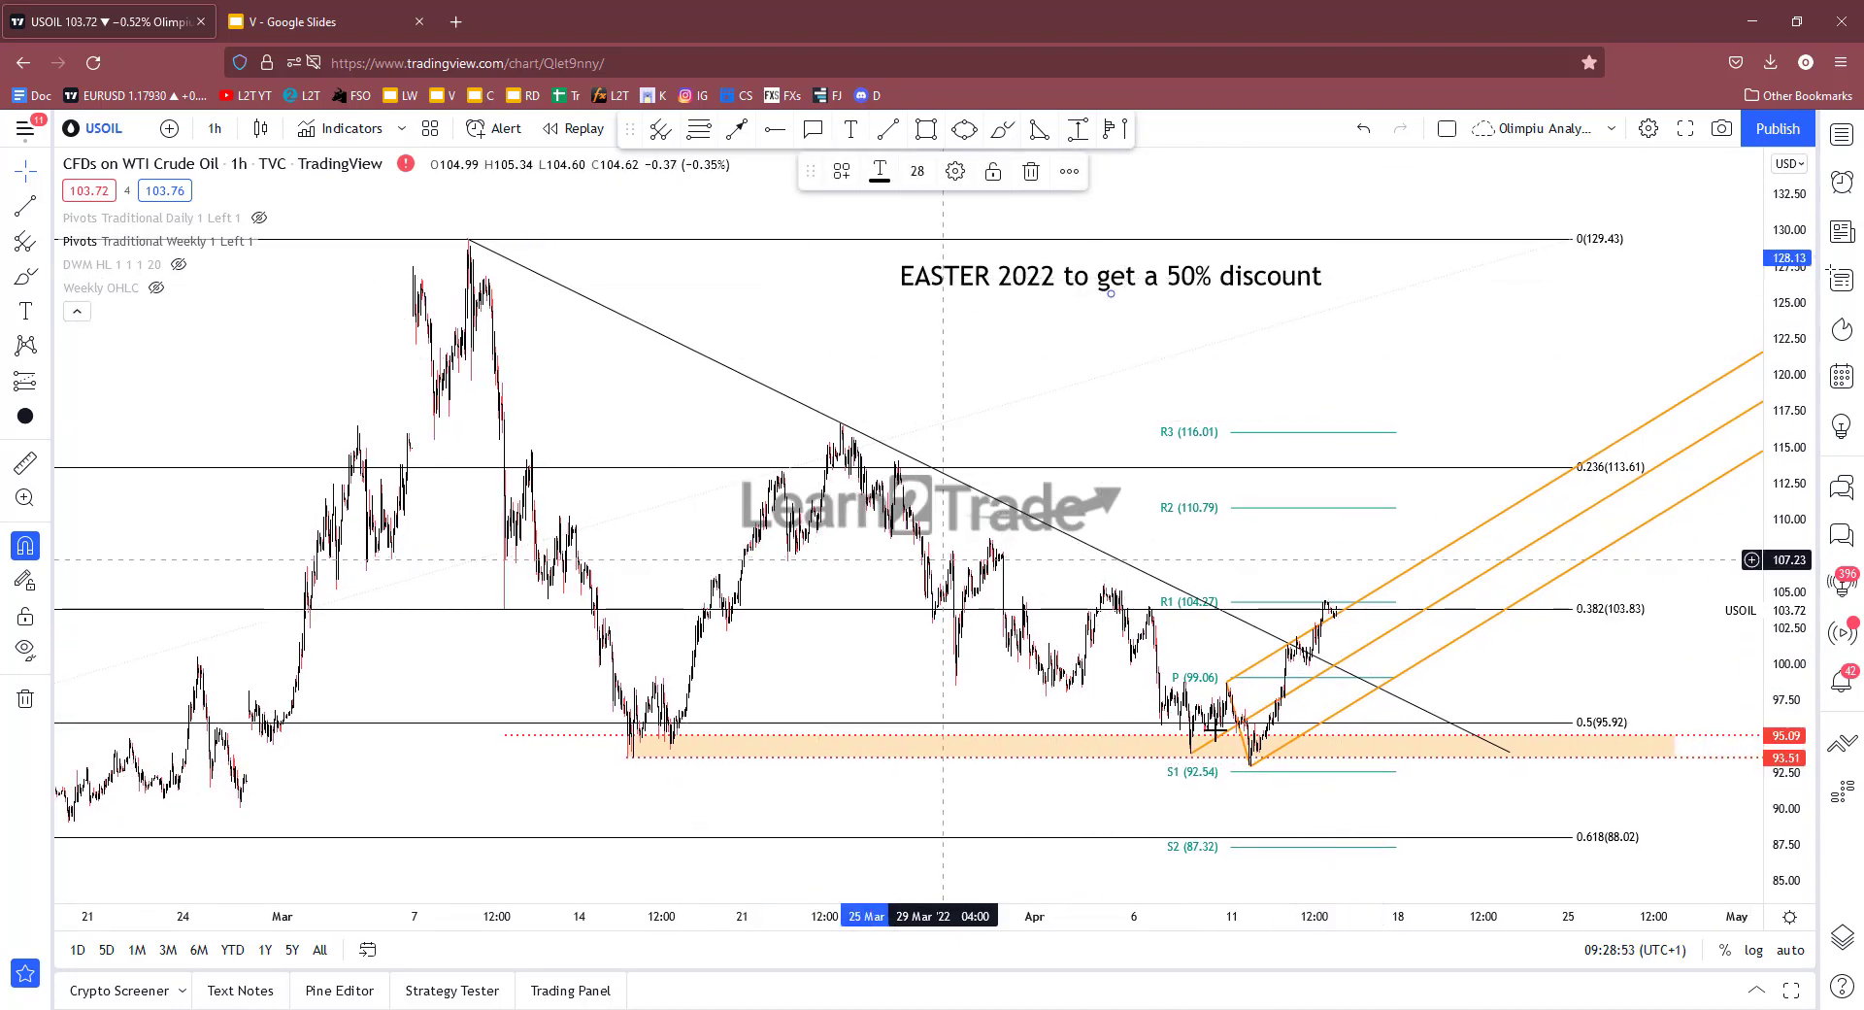
Add a horizontal ray at 101.94 from the swing high near 13 April, just above the descending trendline.
{"action": "left_click_drag", "start_coordinate": [1791, 818], "coordinate": [1723, 744]}
{"action": "scroll", "coordinate": [1456, 807], "scroll_direction": "up", "scroll_amount": 4}
{"action": "mouse_move", "coordinate": [1203, 726]}
{"action": "left_mouse_down"}
{"action": "mouse_move", "coordinate": [1574, 640]}
{"action": "mouse_move", "coordinate": [1559, 640]}
{"action": "left_mouse_up"}
{"action": "scroll", "coordinate": [1359, 691], "scroll_direction": "up", "scroll_amount": 3}
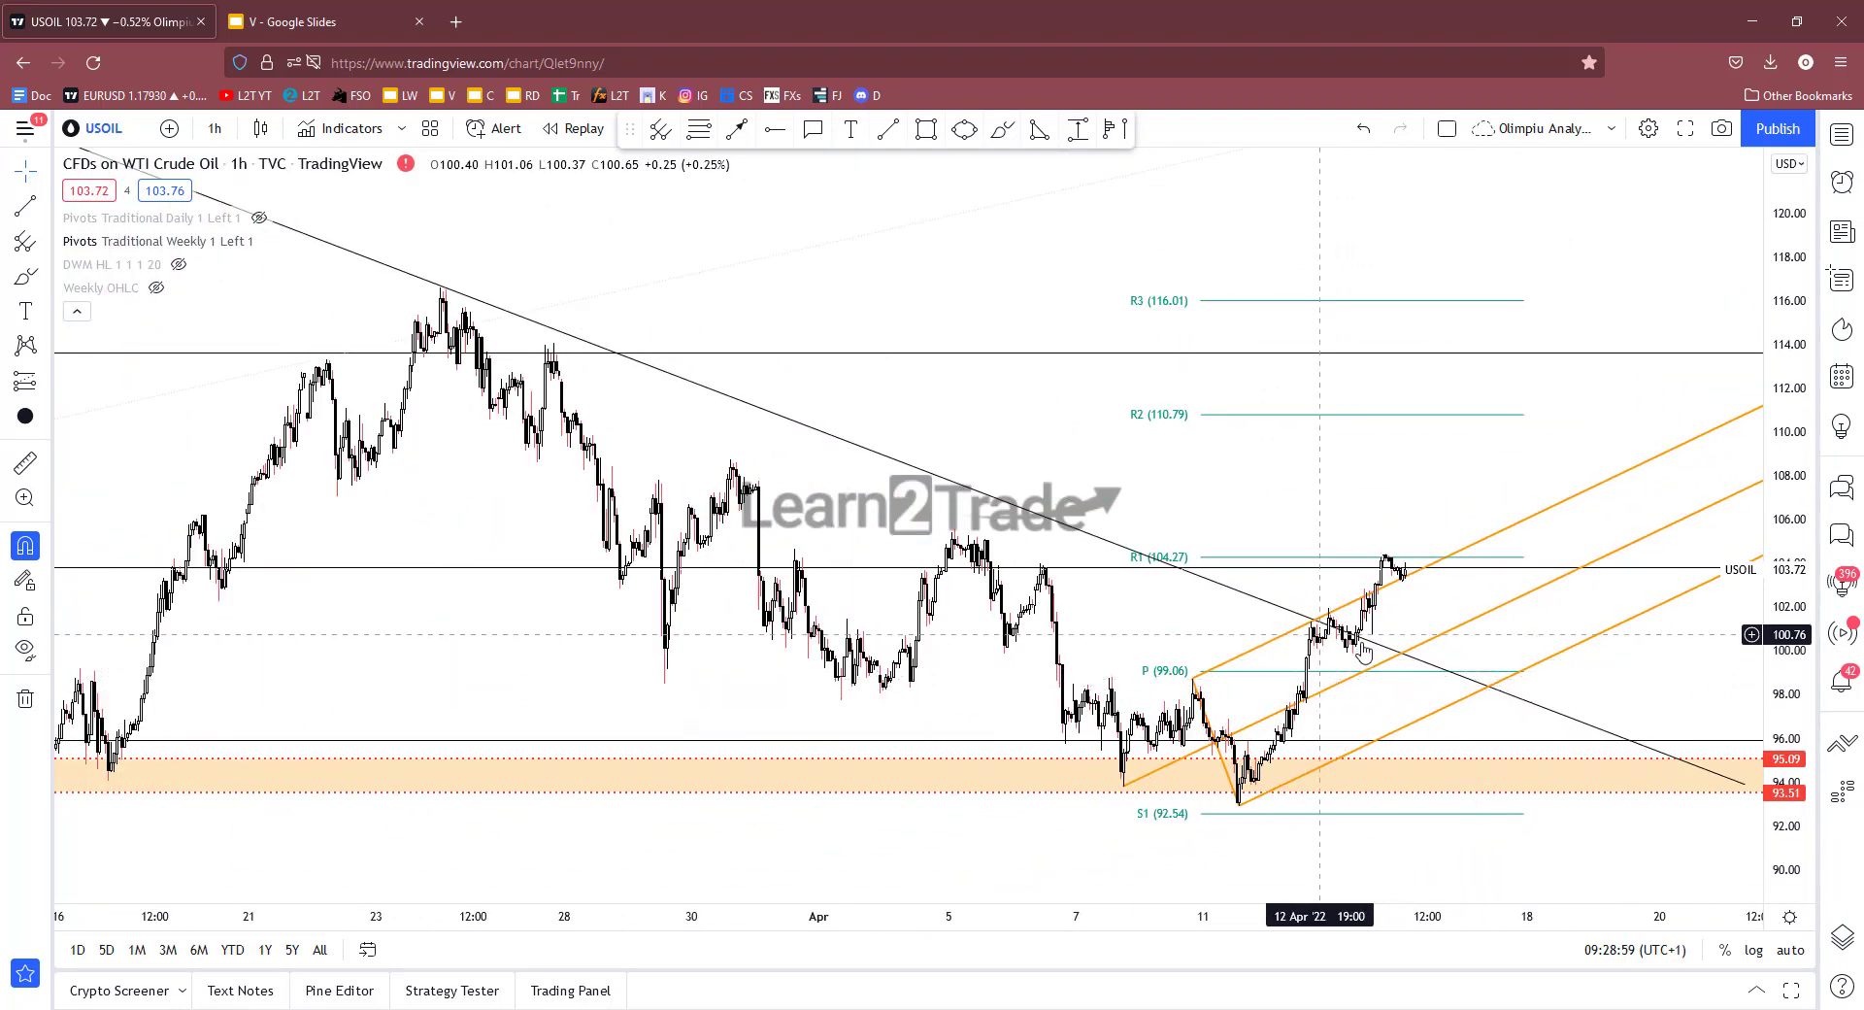
{"action": "left_click_drag", "start_coordinate": [1783, 850], "coordinate": [1768, 737]}
{"action": "scroll", "coordinate": [1512, 811], "scroll_direction": "up", "scroll_amount": 2}
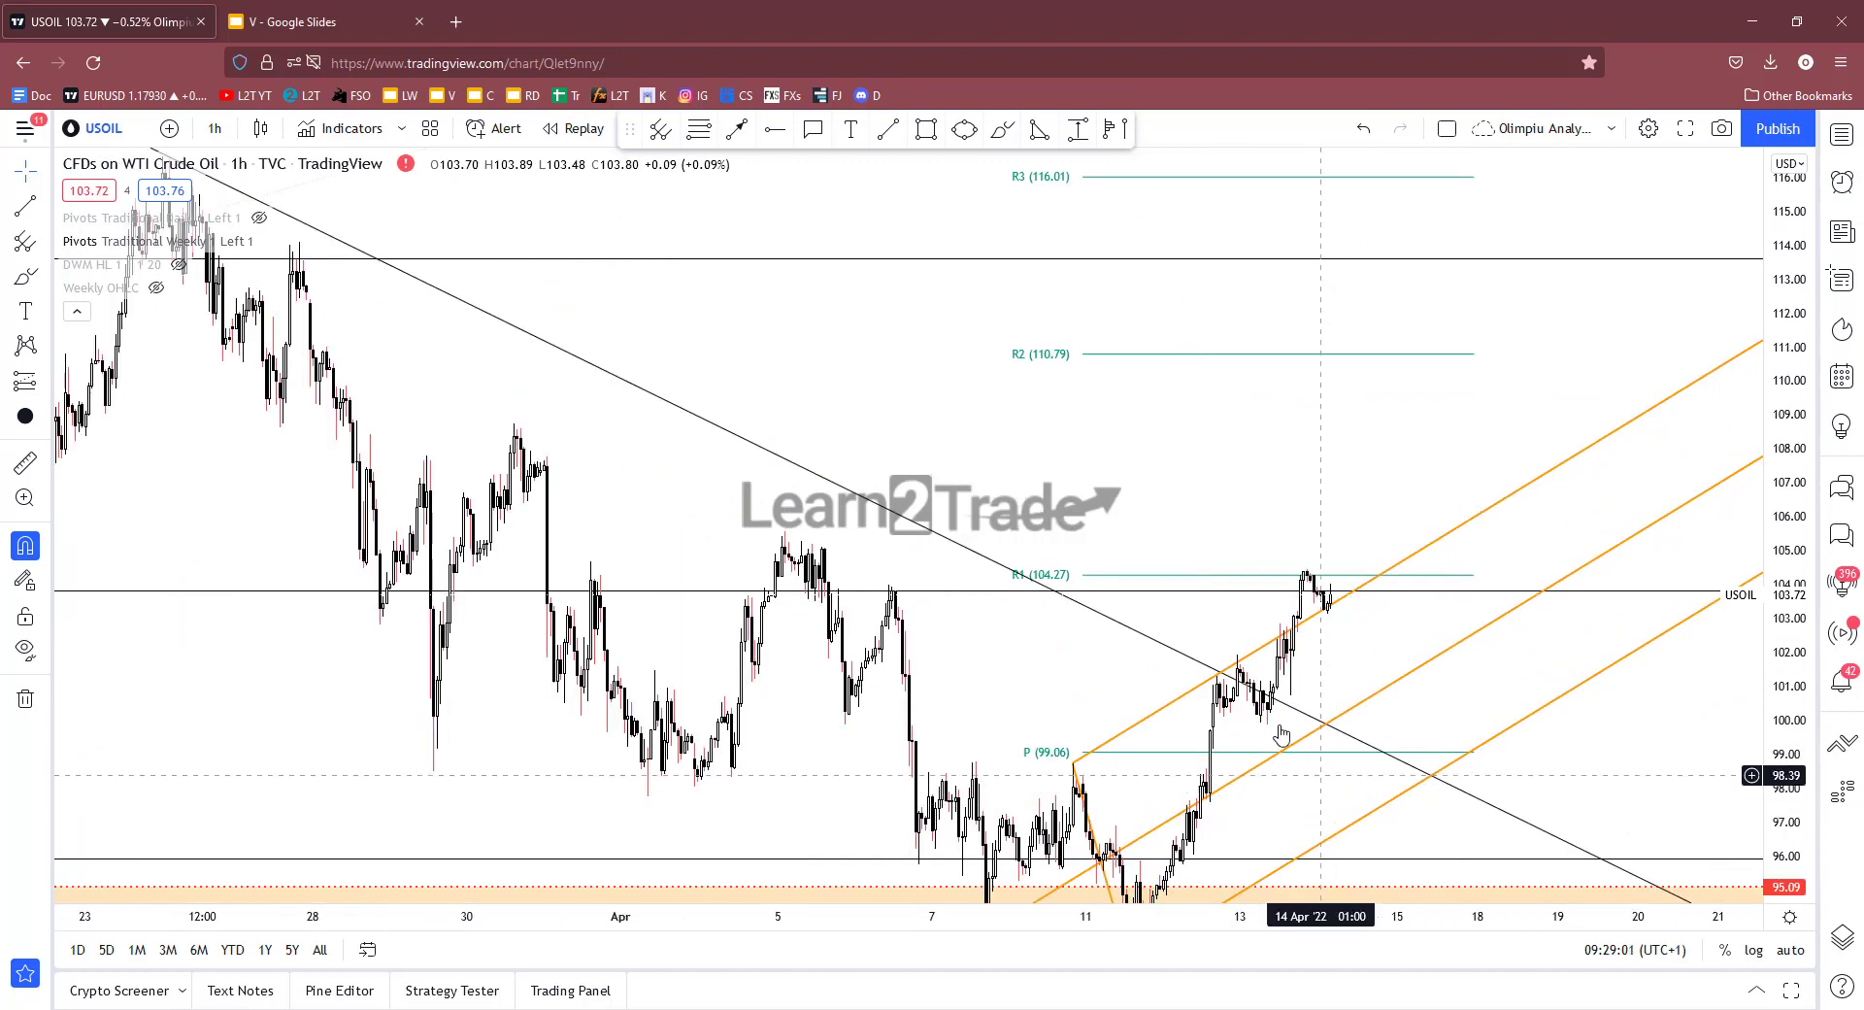
{"action": "left_click_drag", "start_coordinate": [1287, 520], "coordinate": [1459, 380]}
{"action": "scroll", "coordinate": [1257, 715], "scroll_direction": "up", "scroll_amount": 3}
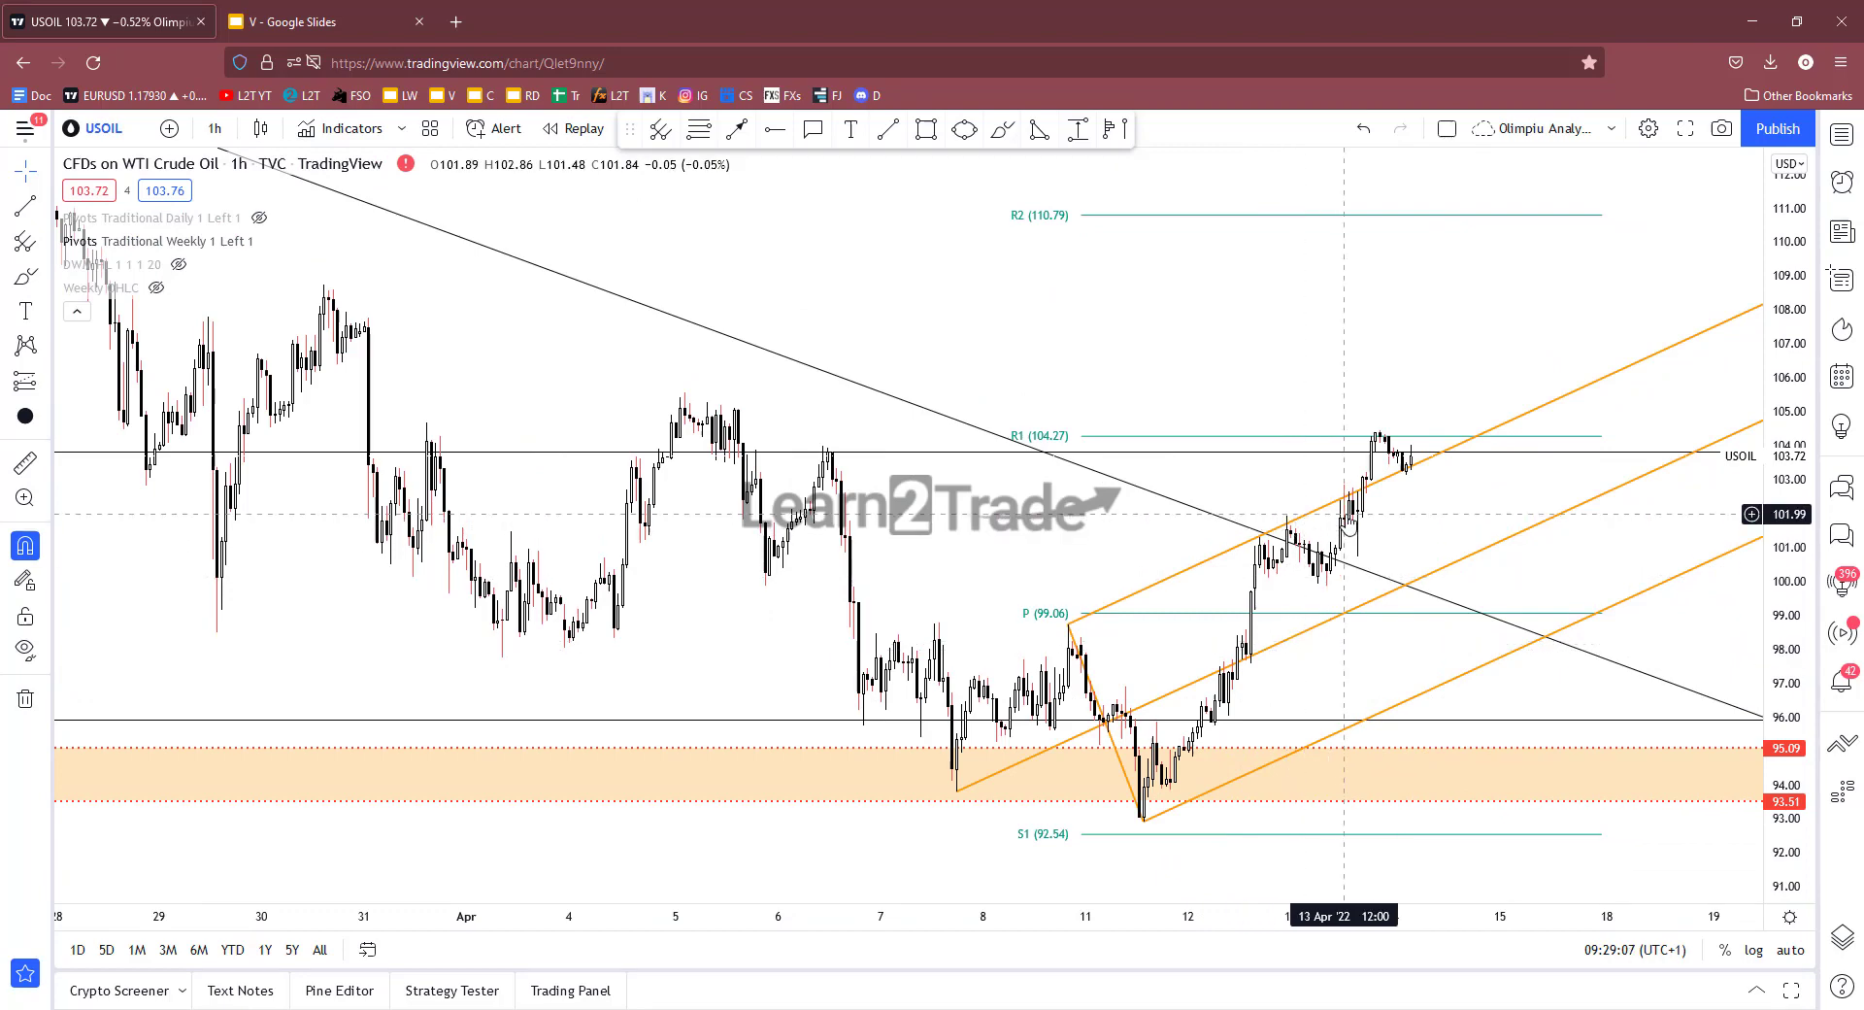
{"action": "left_click", "coordinate": [775, 128]}
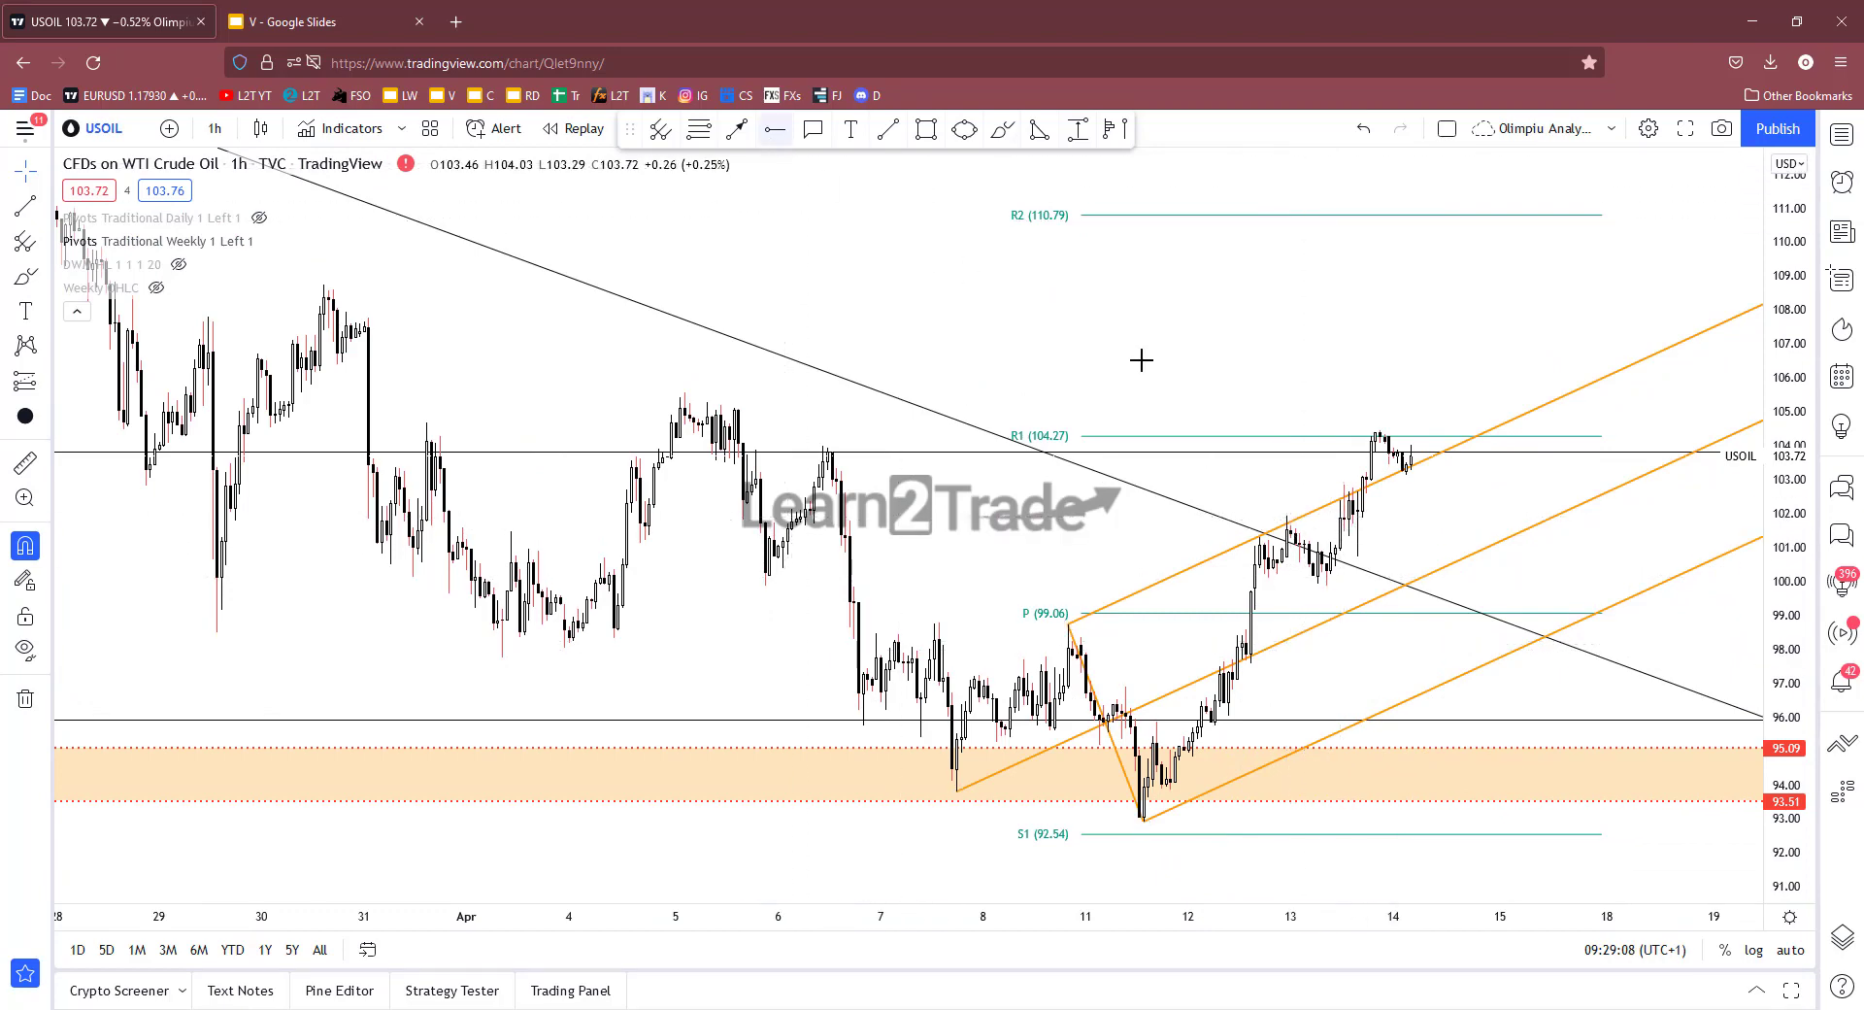
{"action": "left_click", "coordinate": [1263, 496]}
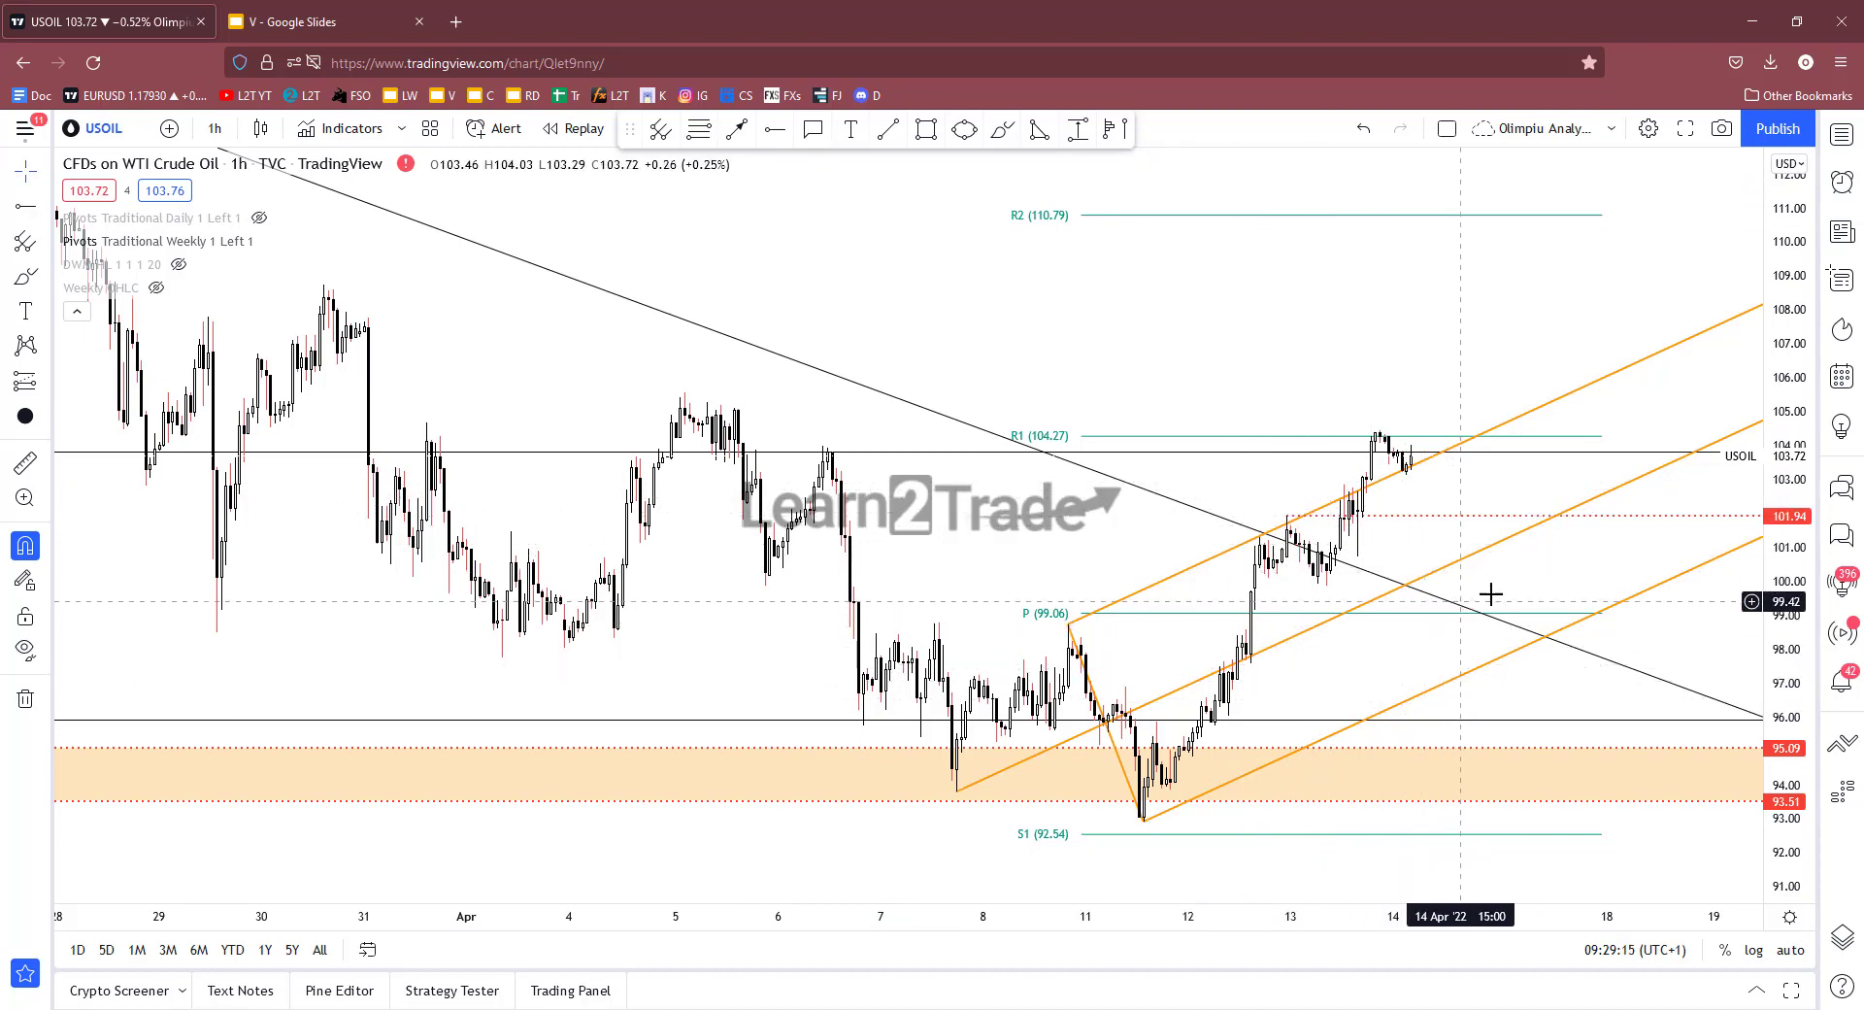
Examine the recent price action around the 101.94 ray, the R1 pivot and the orange pitchfork's upper line.
{"action": "scroll", "coordinate": [1432, 501], "scroll_direction": "down", "scroll_amount": 5}
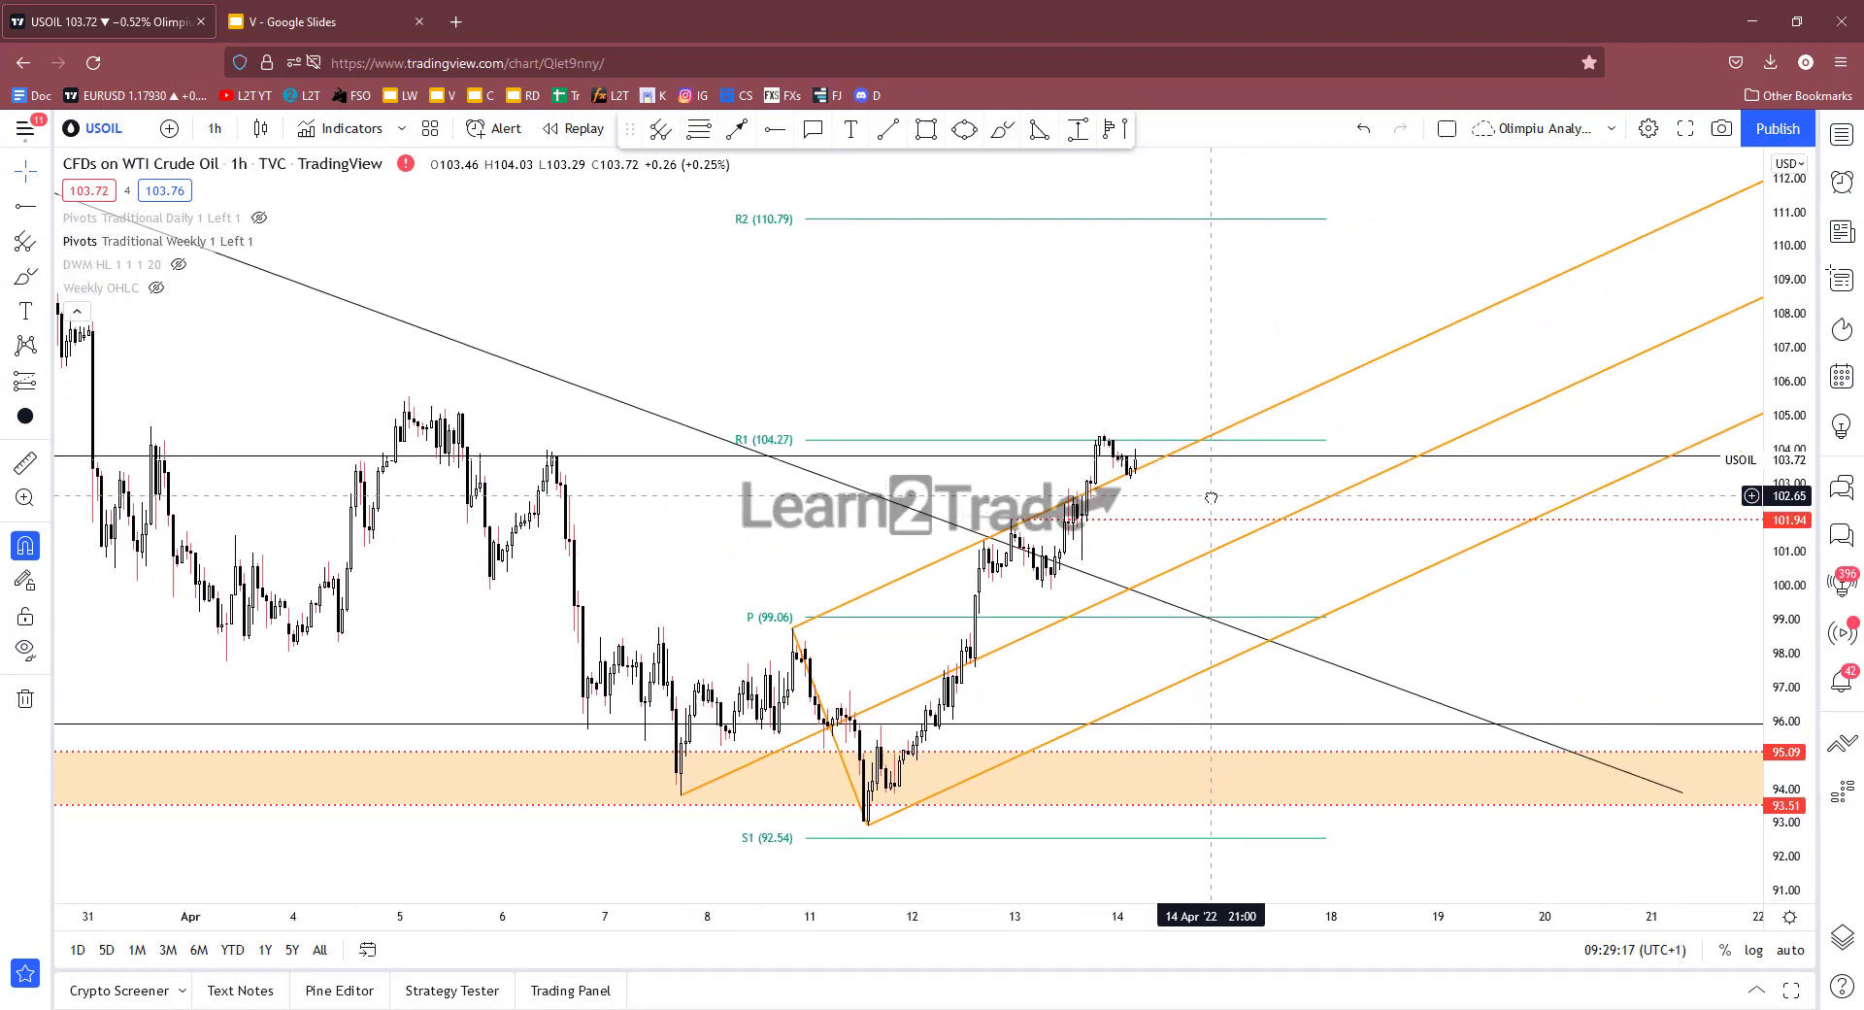
{"action": "left_click_drag", "start_coordinate": [1406, 491], "coordinate": [1229, 496]}
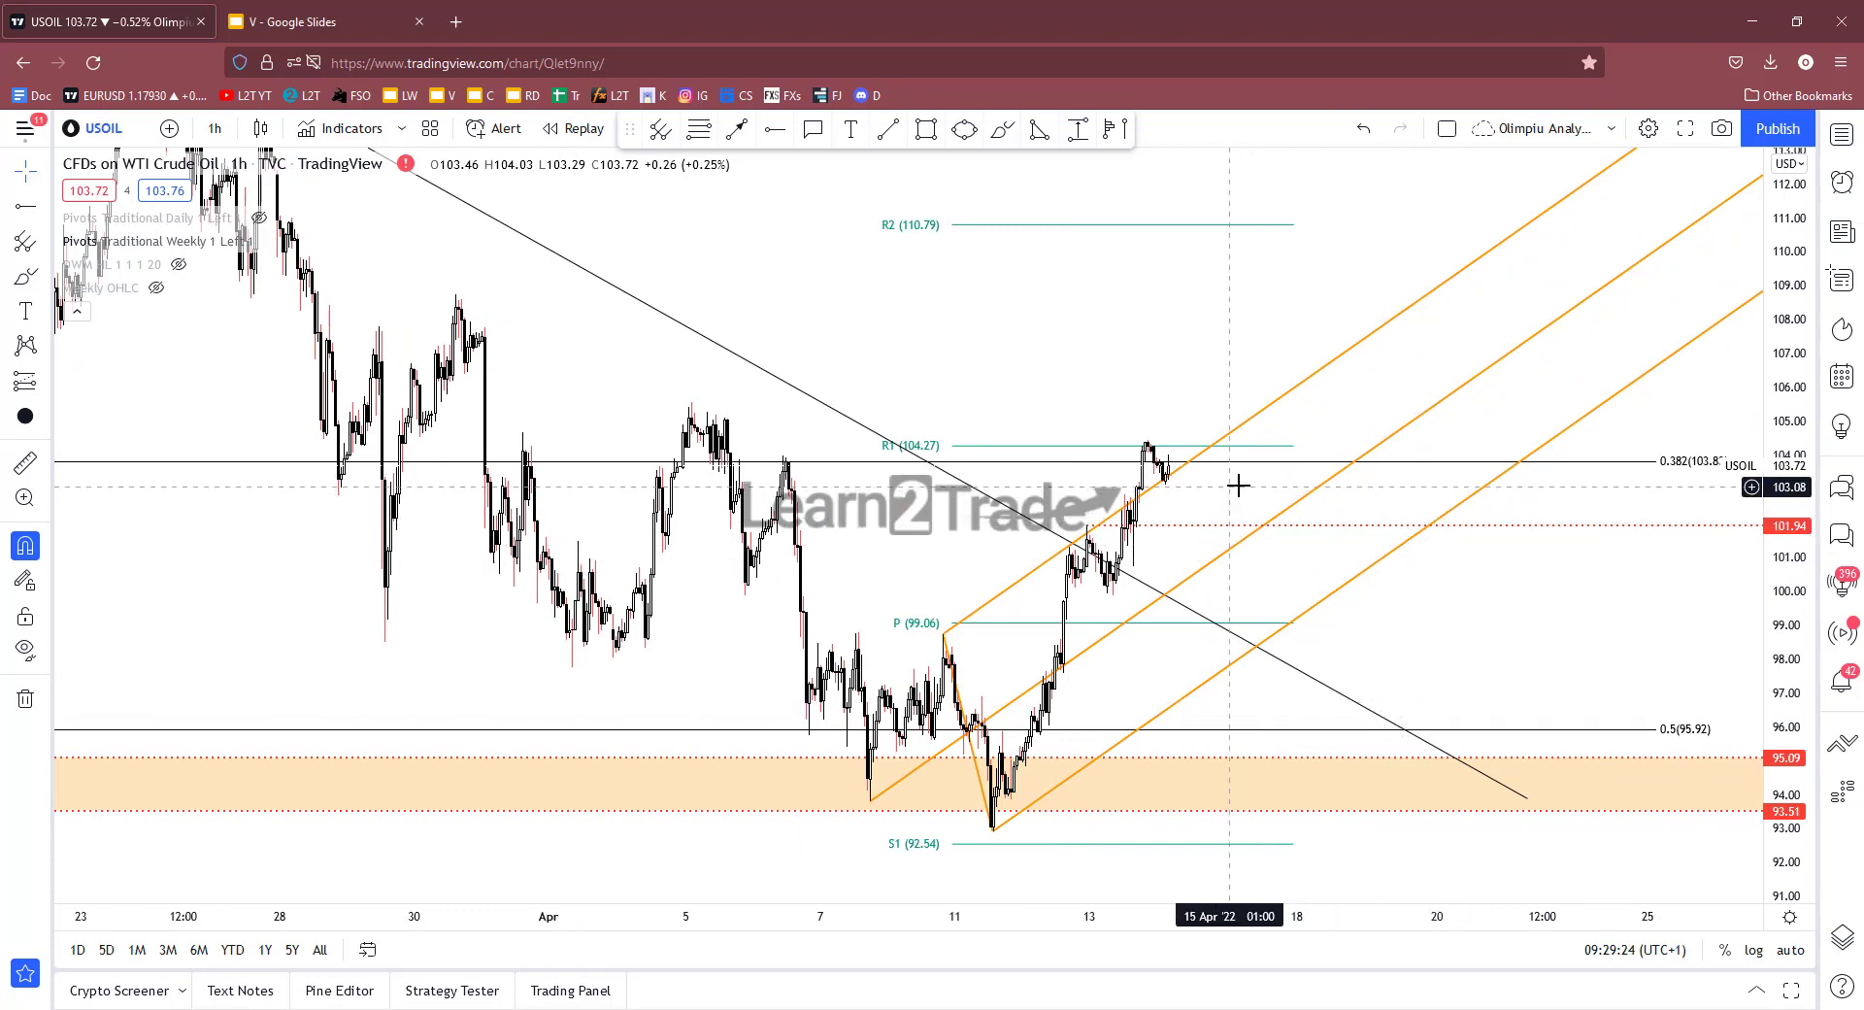
{"action": "left_click_drag", "start_coordinate": [1131, 483], "coordinate": [1293, 571]}
{"action": "scroll", "coordinate": [1165, 689], "scroll_direction": "up", "scroll_amount": 6}
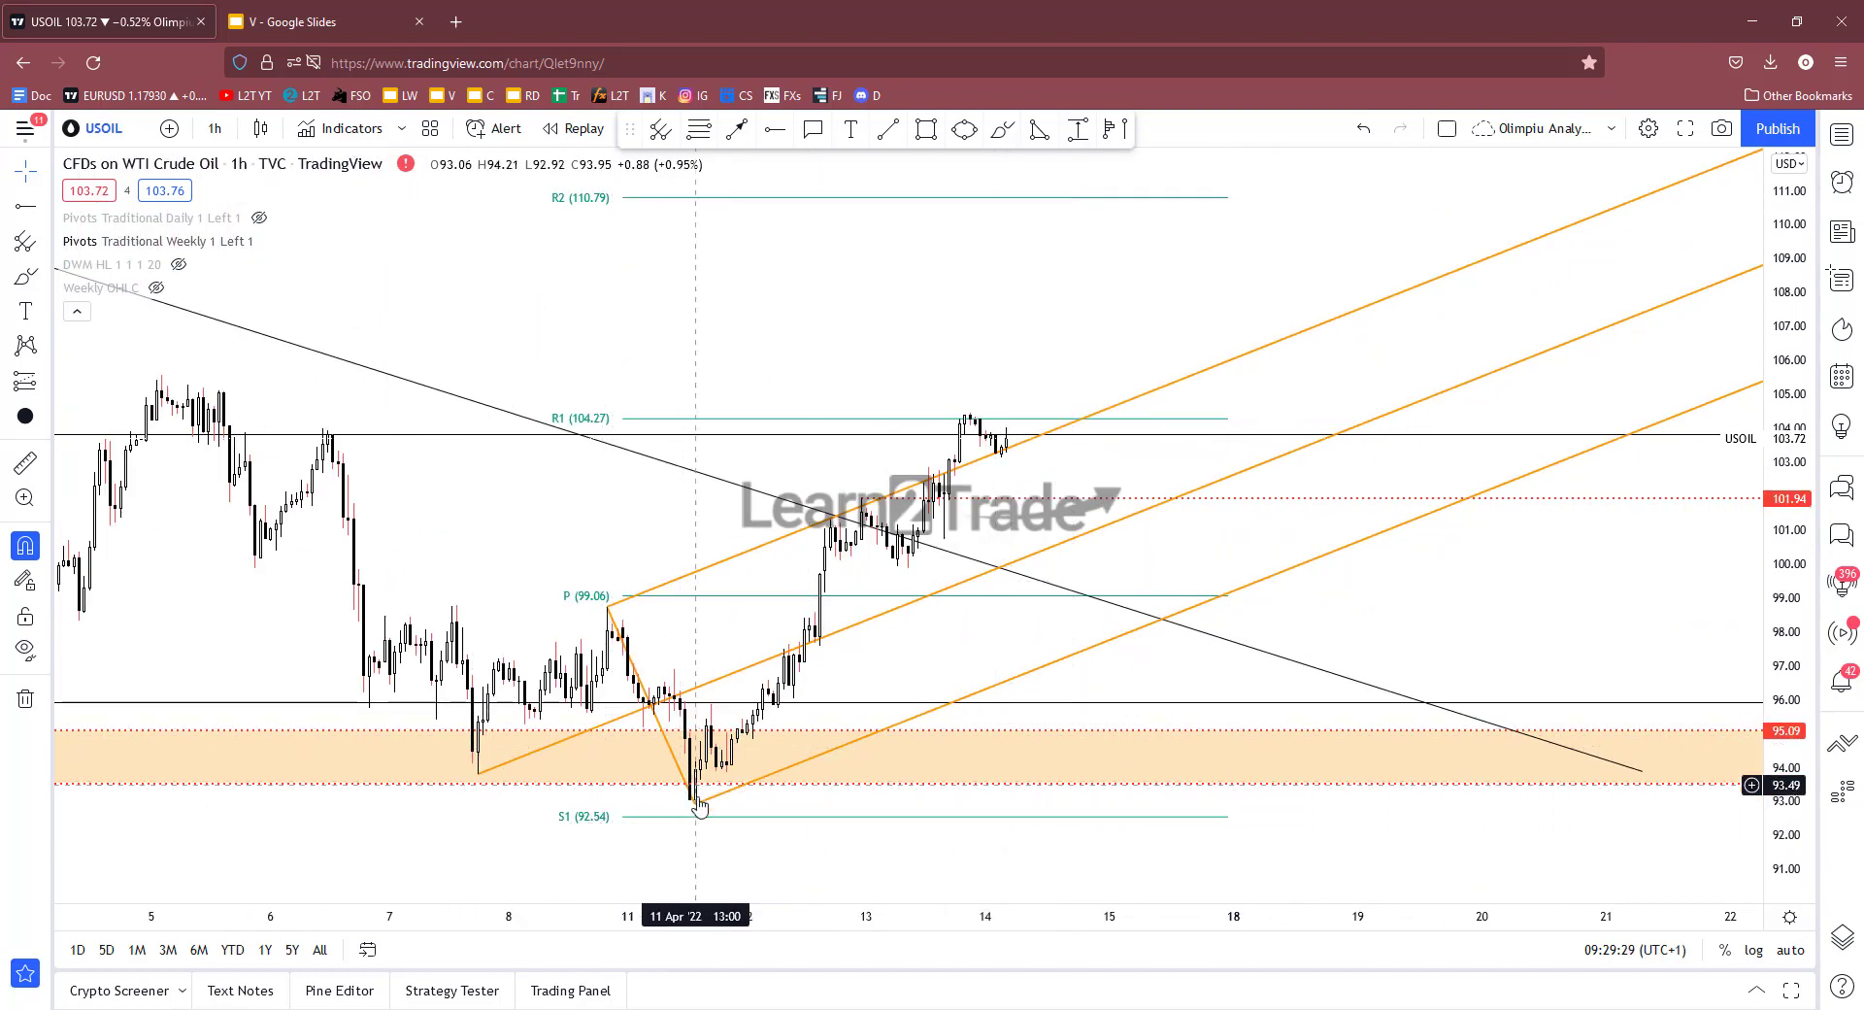
{"action": "left_click", "coordinate": [855, 511]}
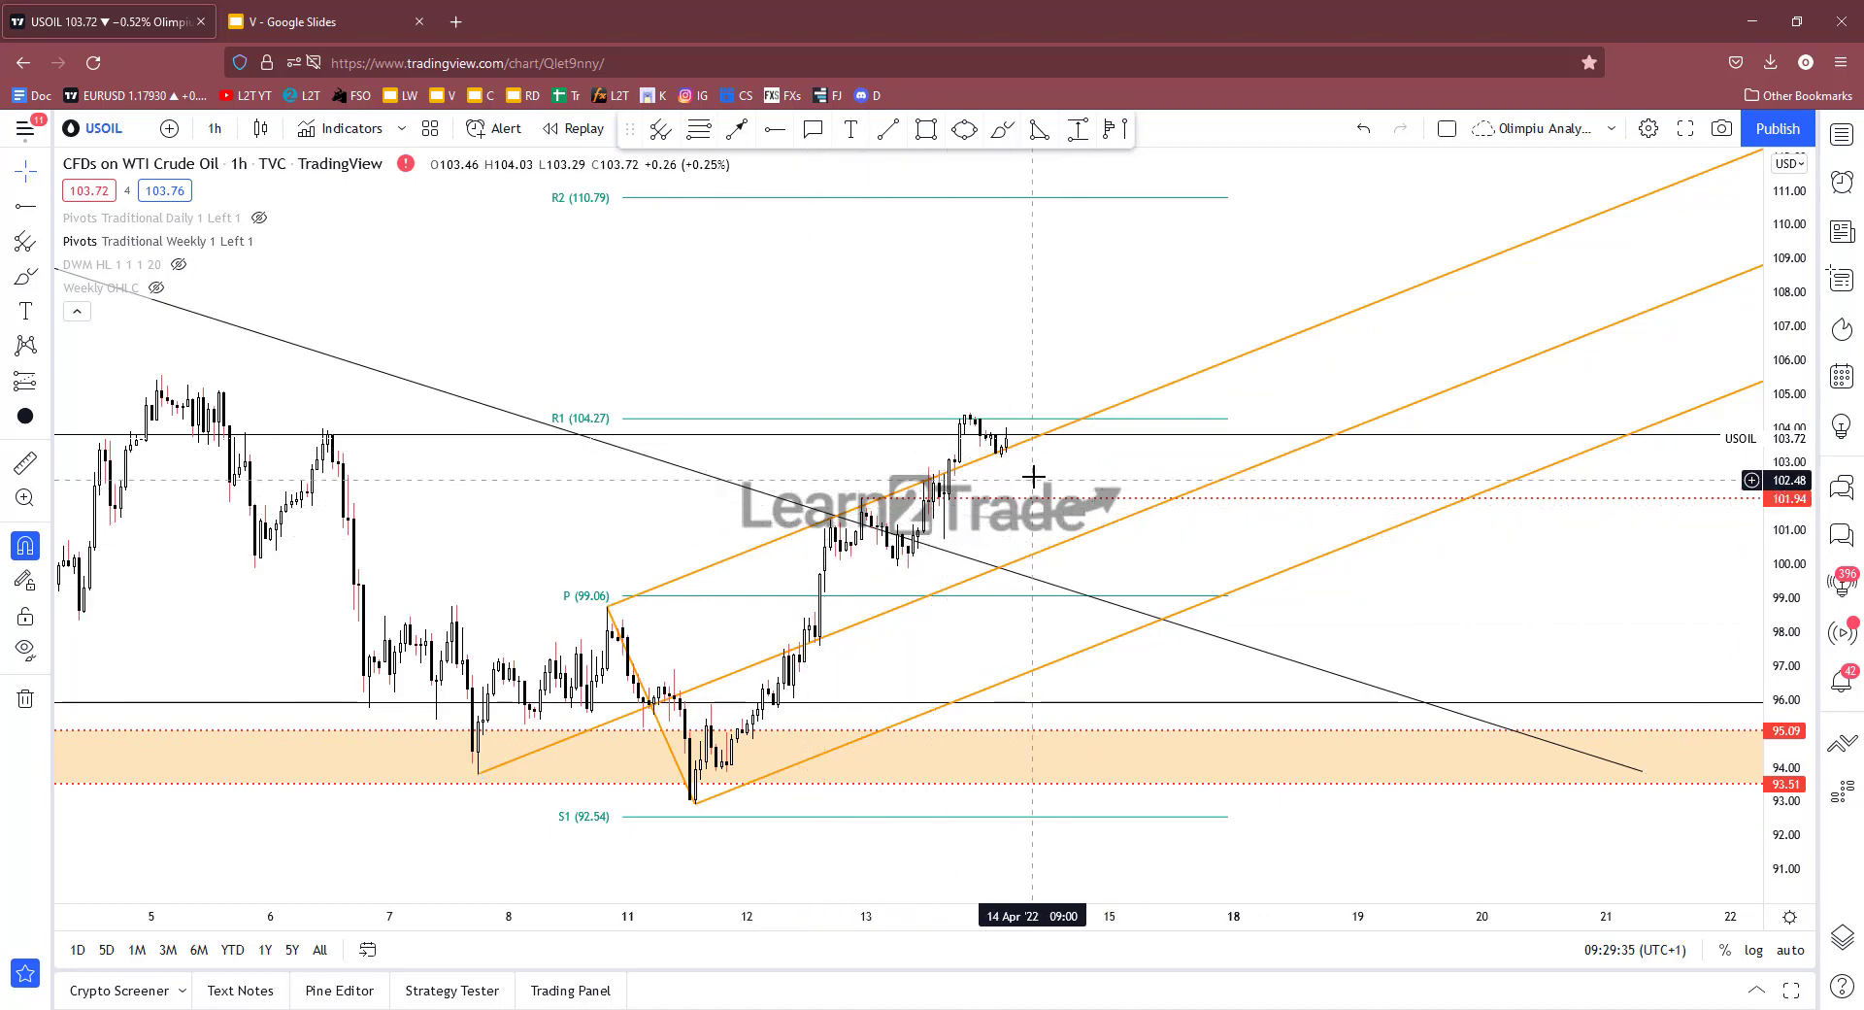
{"action": "left_click_drag", "start_coordinate": [1075, 475], "coordinate": [1023, 498]}
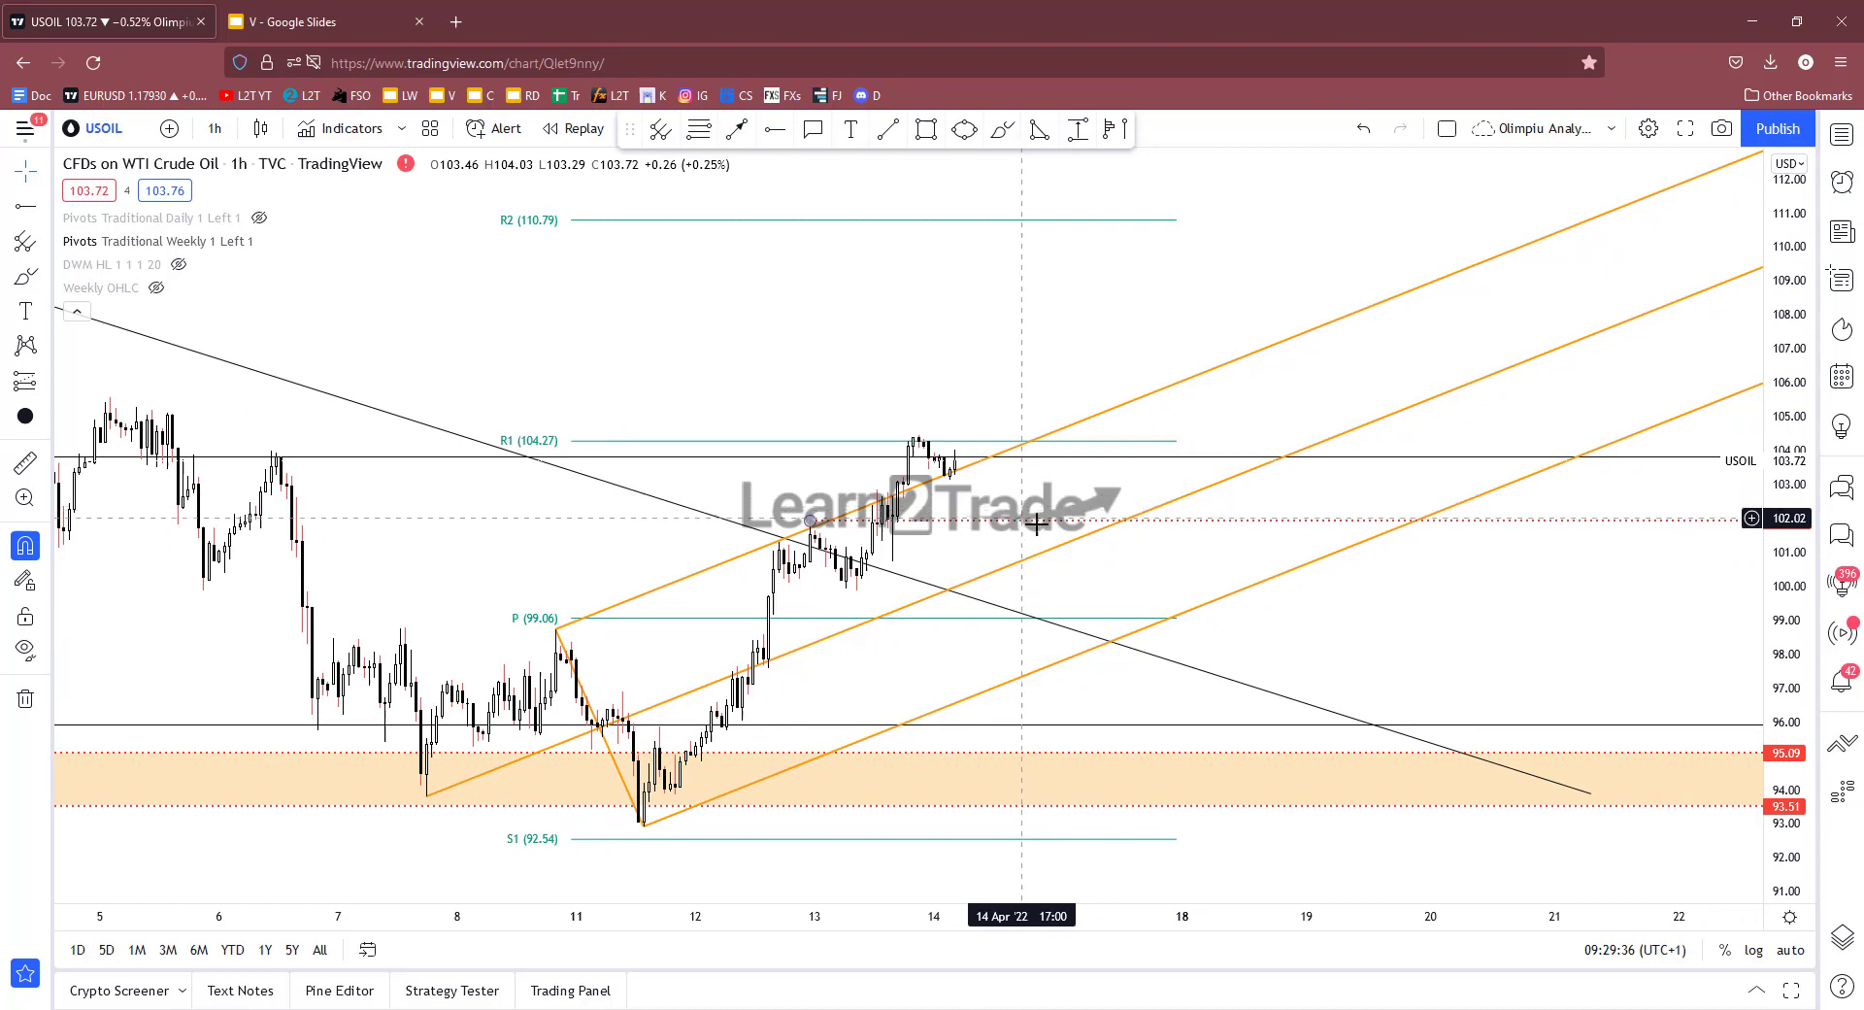
{"action": "scroll", "coordinate": [1040, 523], "scroll_direction": "down", "scroll_amount": 1}
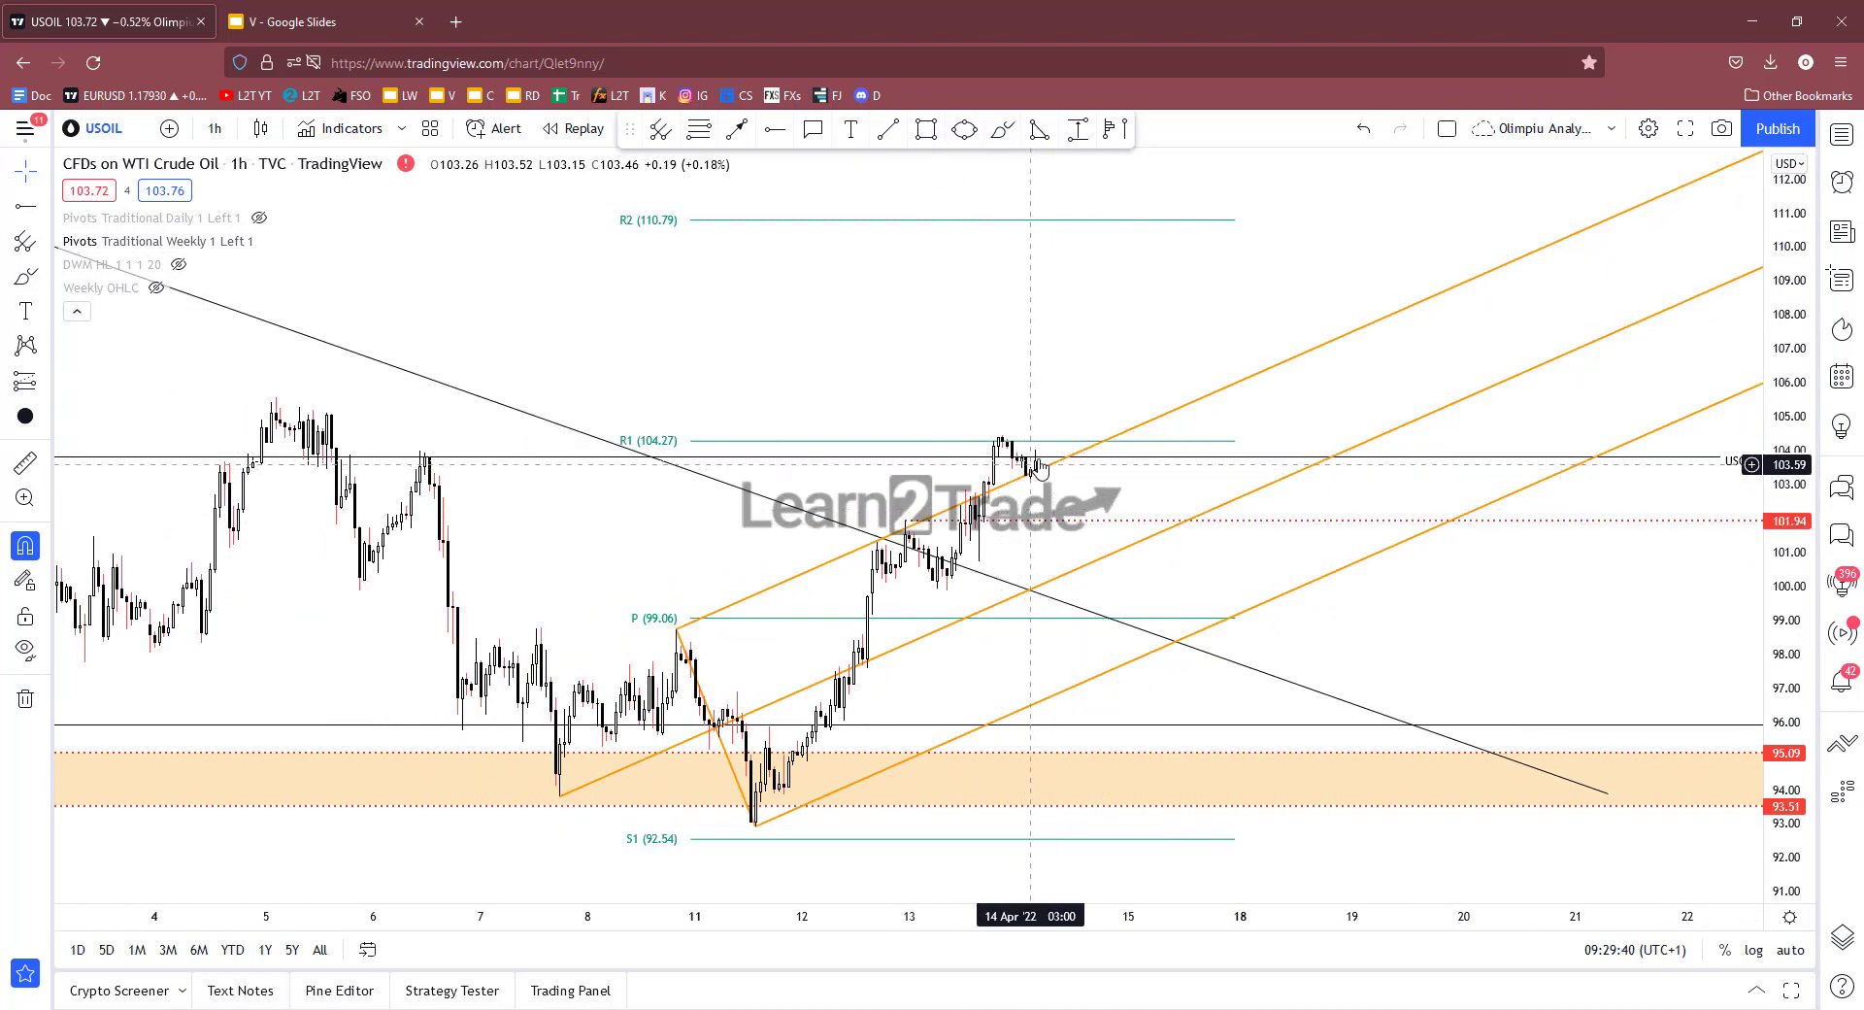
{"action": "left_click_drag", "start_coordinate": [1144, 483], "coordinate": [773, 490]}
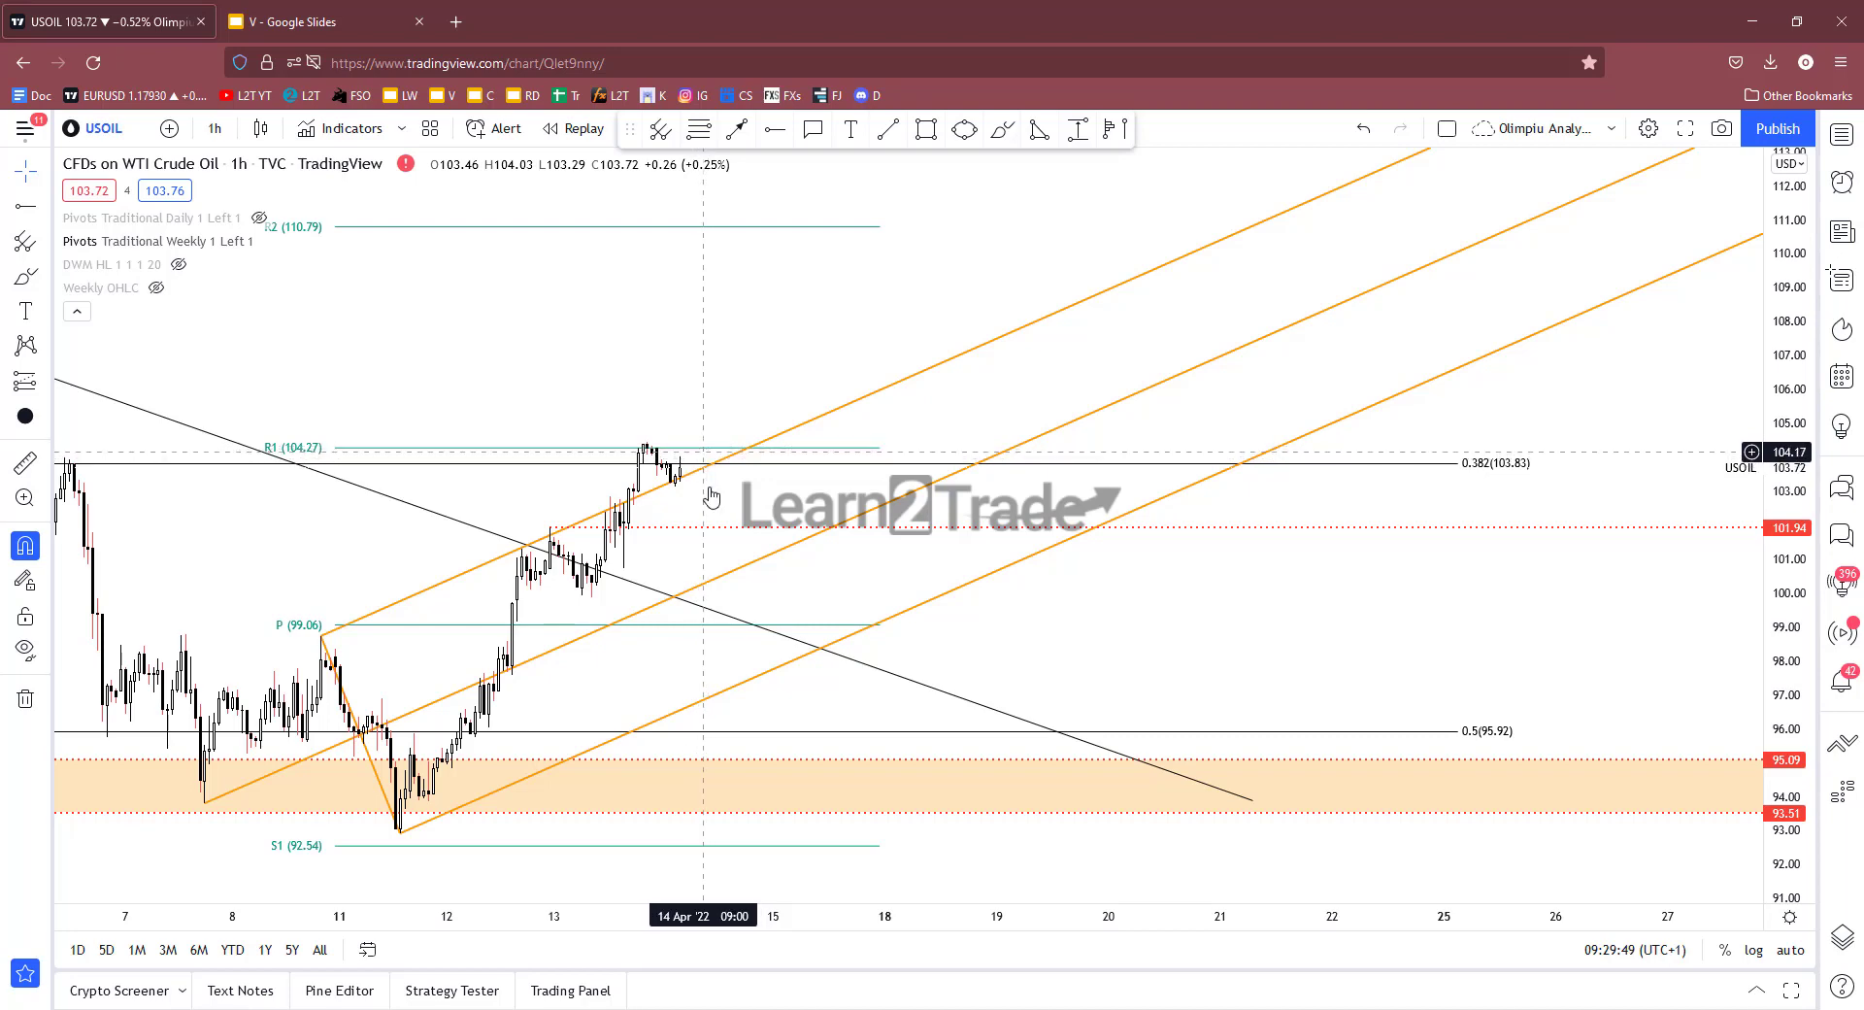
Brush a projected path from the current price along the pitchfork's upper line up to about 108, and delete it.
{"action": "left_click", "coordinate": [1006, 132]}
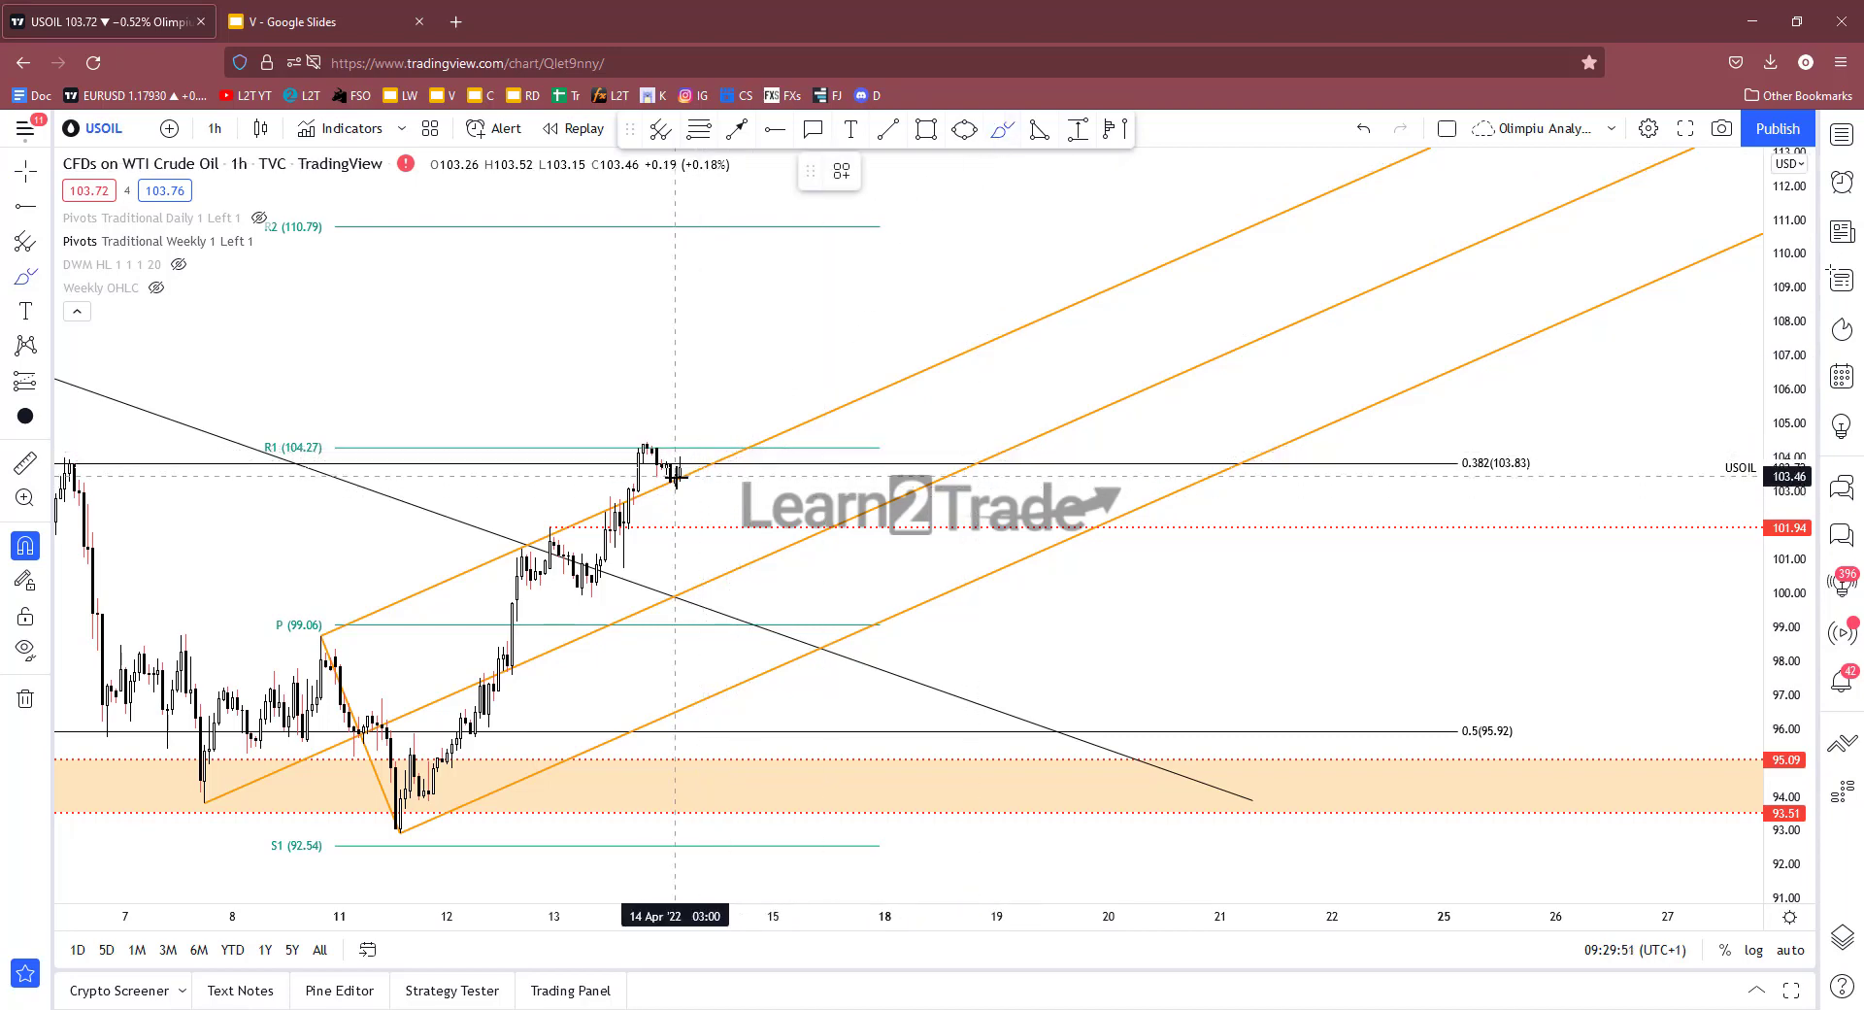
{"action": "mouse_move", "coordinate": [675, 476]}
{"action": "left_mouse_down"}
{"action": "mouse_move", "coordinate": [690, 413]}
{"action": "mouse_move", "coordinate": [796, 417]}
{"action": "left_mouse_up"}
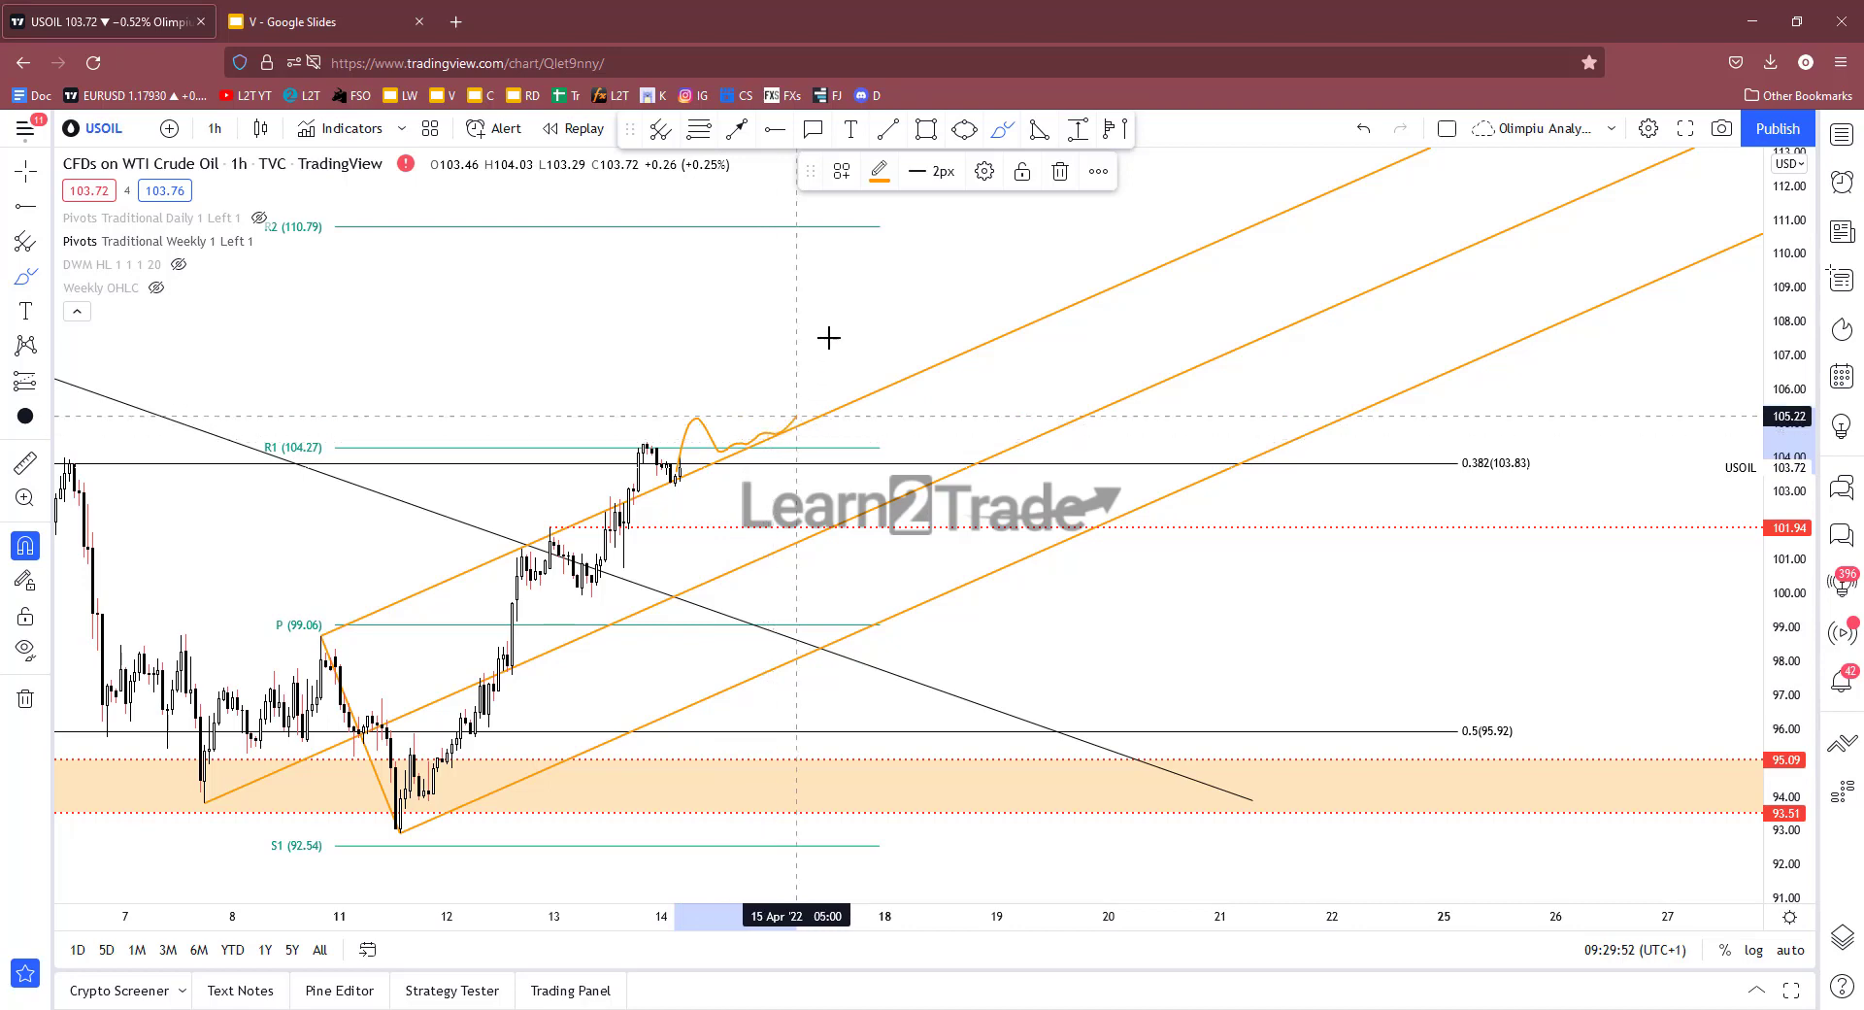
{"action": "left_click_drag", "start_coordinate": [828, 337], "coordinate": [856, 340]}
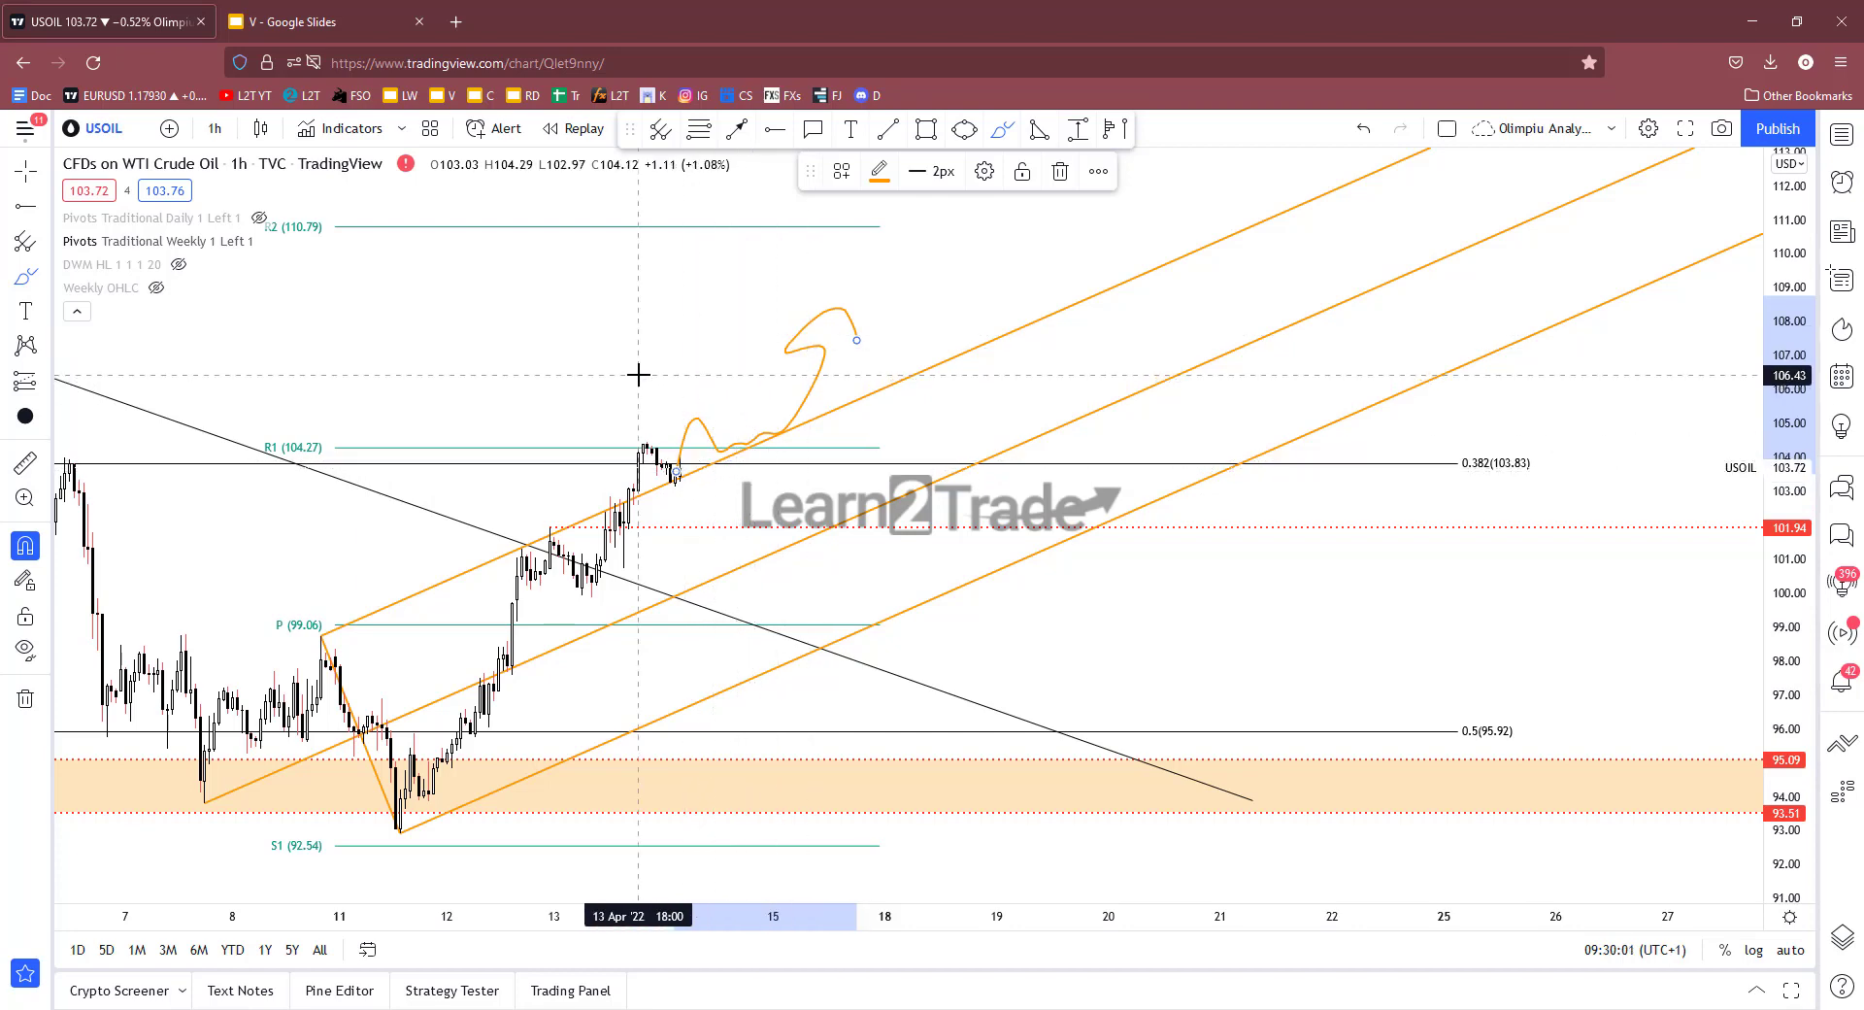
{"action": "key", "text": "Delete"}
Brush a projected pullback to about 101 at the pitchfork's median line with a rebound to about 108, and delete it.
{"action": "mouse_move", "coordinate": [469, 362]}
{"action": "left_mouse_down"}
{"action": "mouse_move", "coordinate": [946, 363]}
{"action": "mouse_move", "coordinate": [912, 369]}
{"action": "left_mouse_up"}
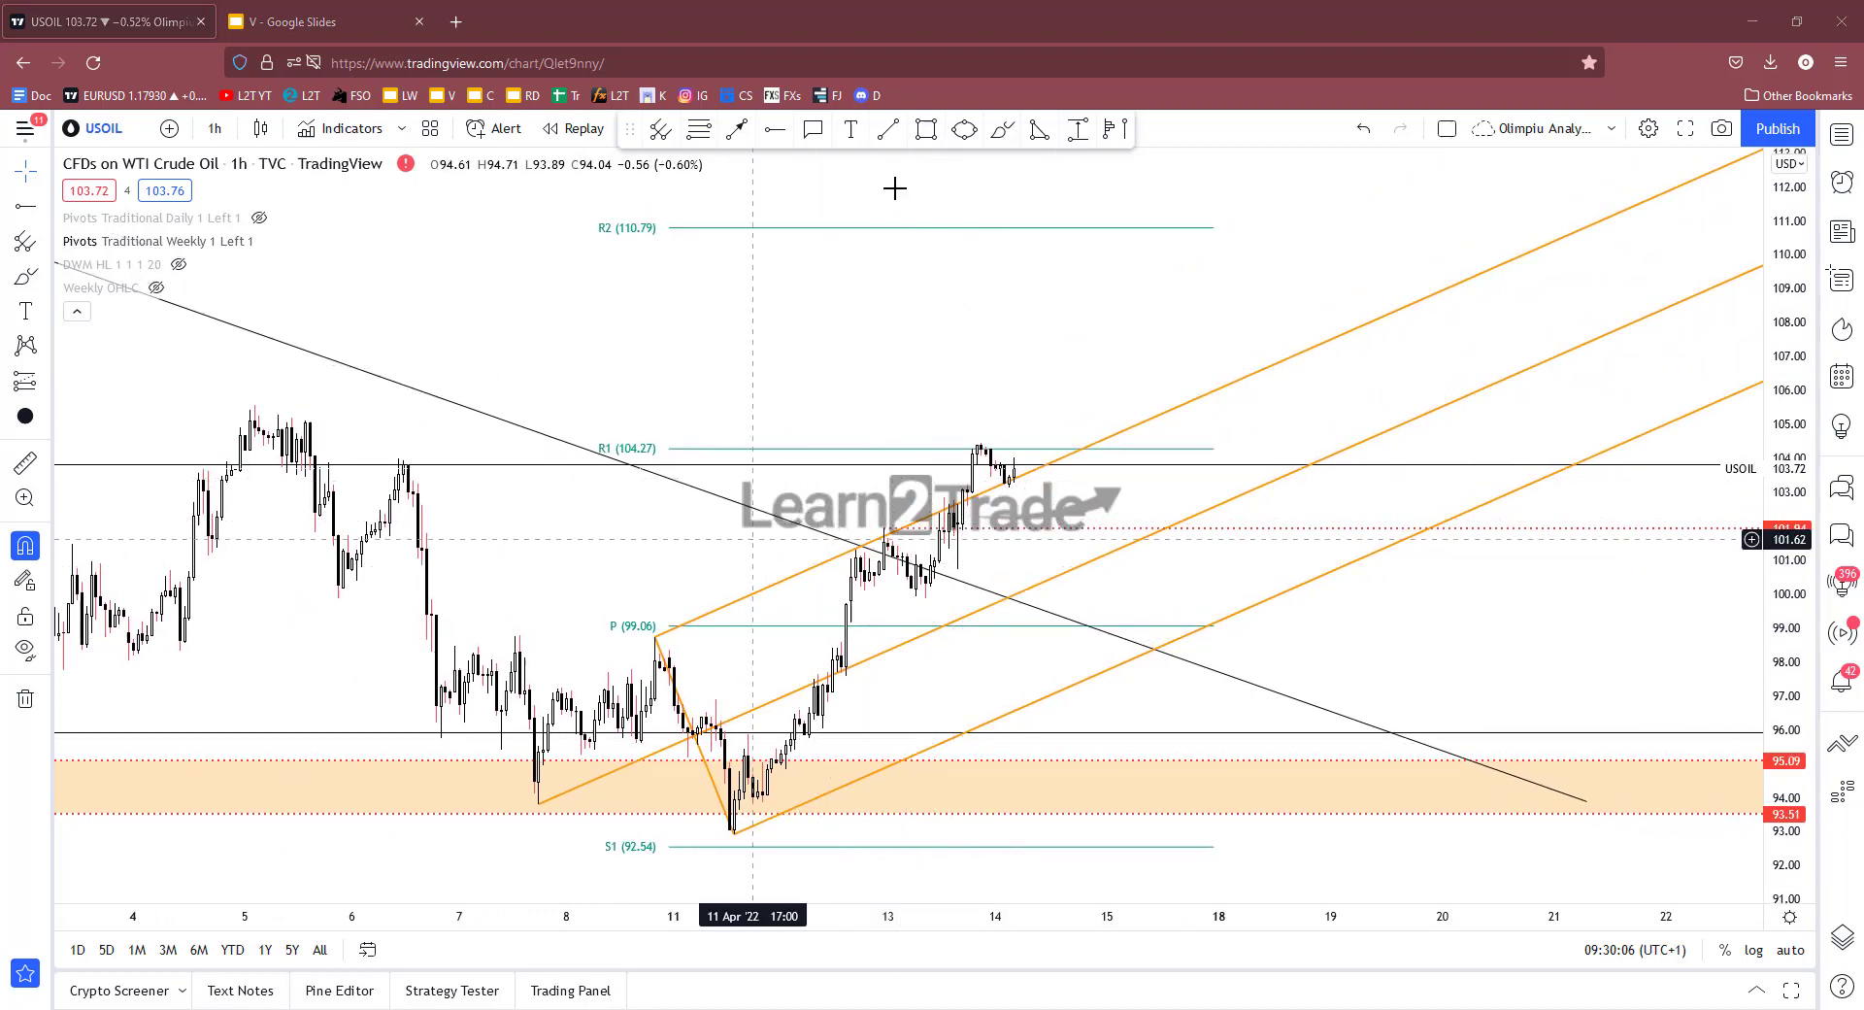
{"action": "left_click", "coordinate": [1002, 130]}
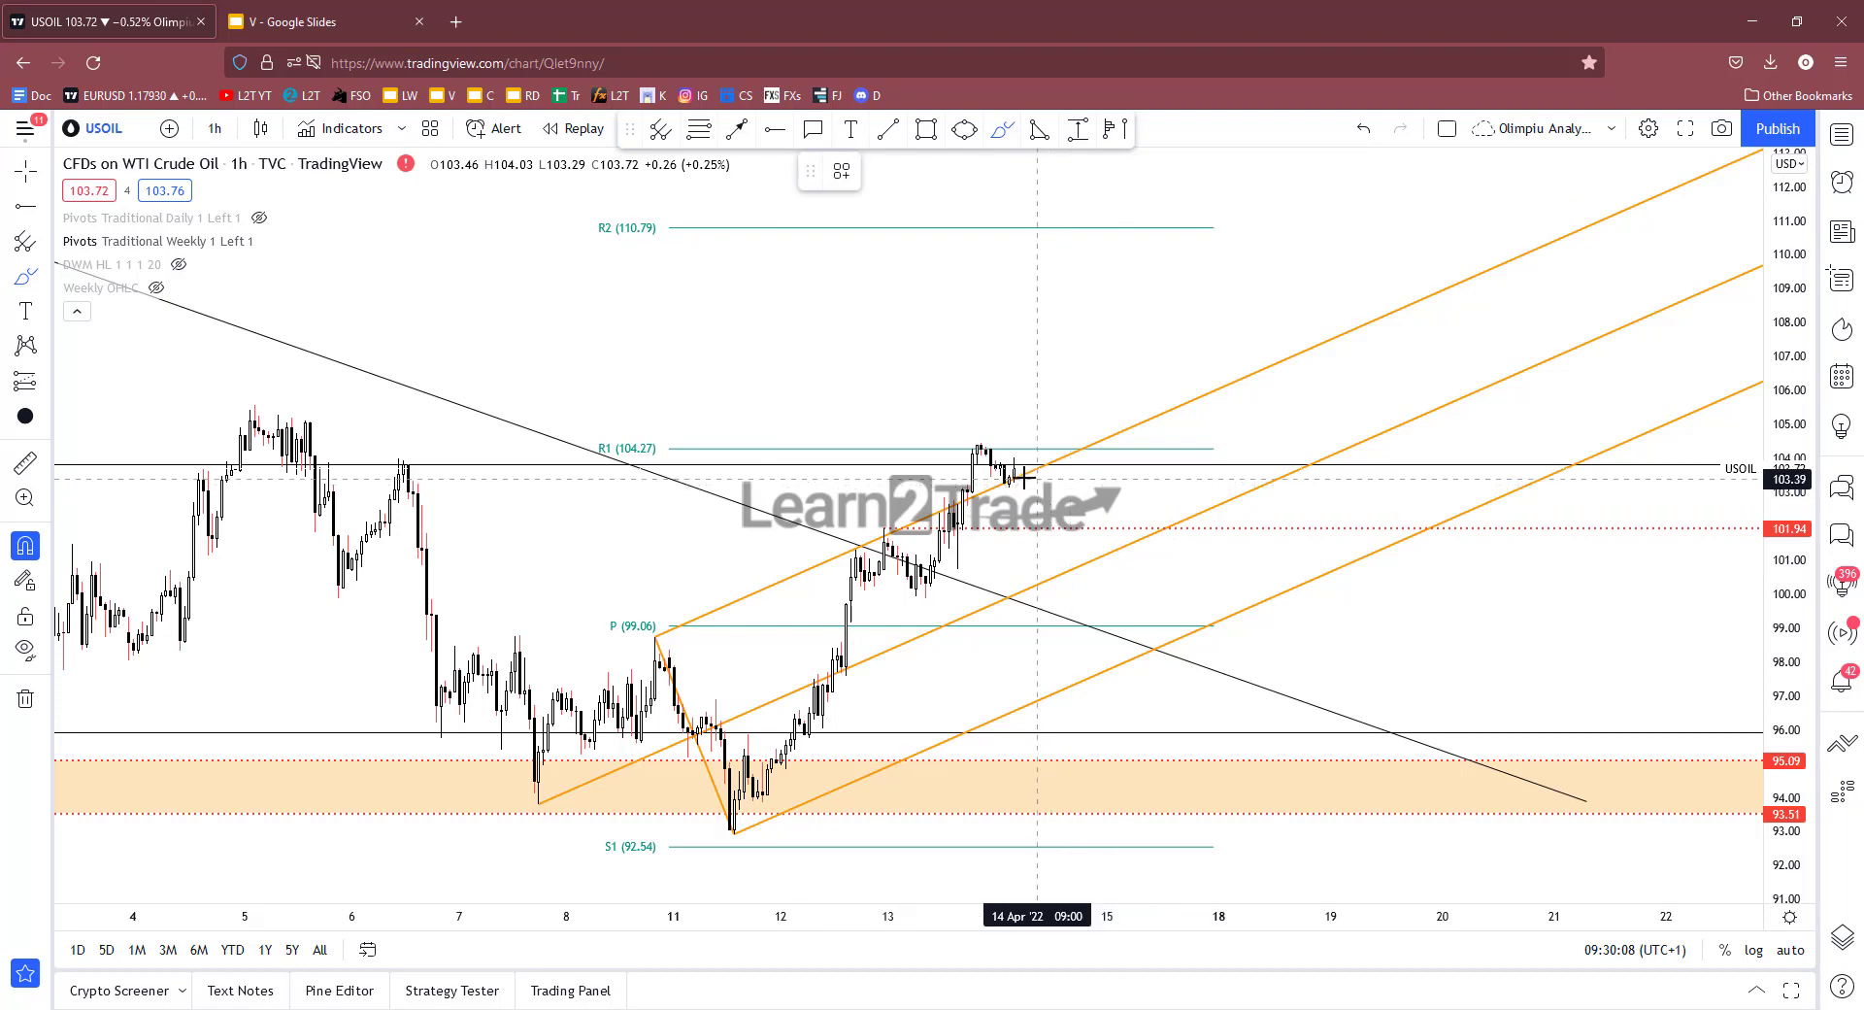
{"action": "left_click_drag", "start_coordinate": [1010, 476], "coordinate": [1076, 551]}
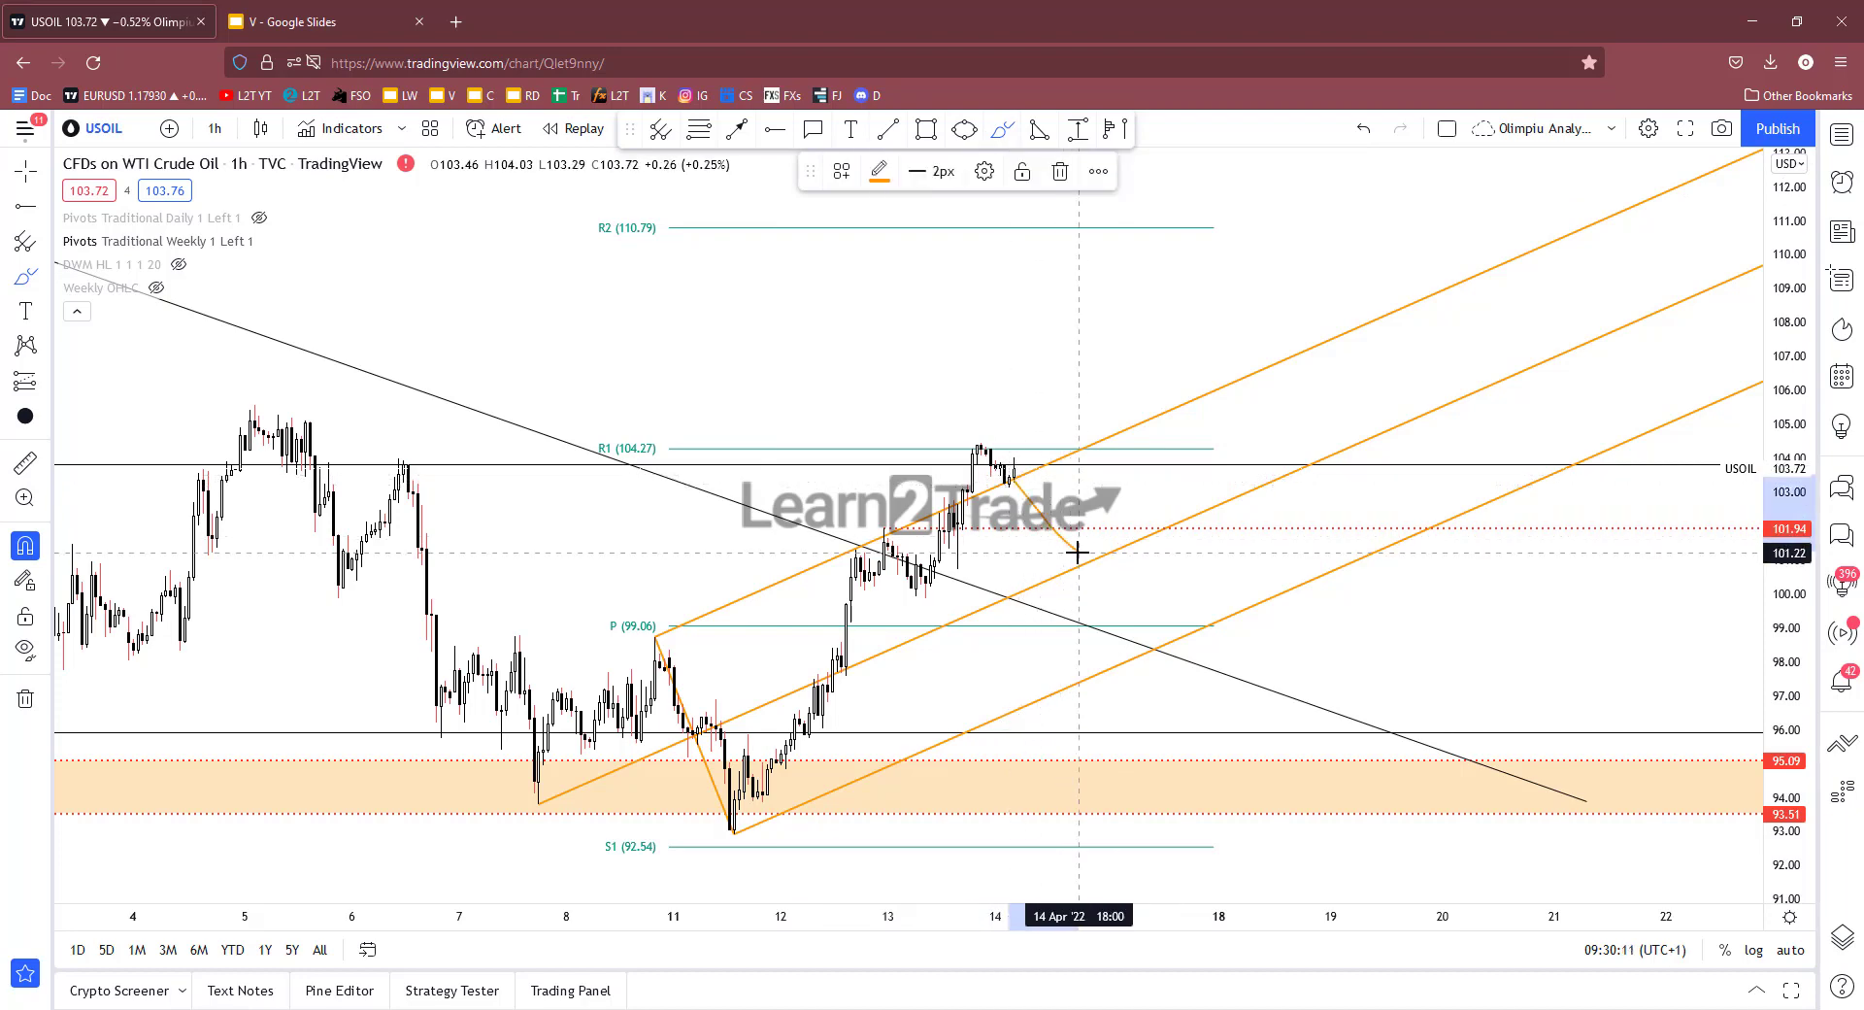
{"action": "mouse_move", "coordinate": [1218, 396]}
{"action": "left_mouse_down"}
{"action": "mouse_move", "coordinate": [1260, 317]}
{"action": "mouse_move", "coordinate": [1270, 372]}
{"action": "left_mouse_up"}
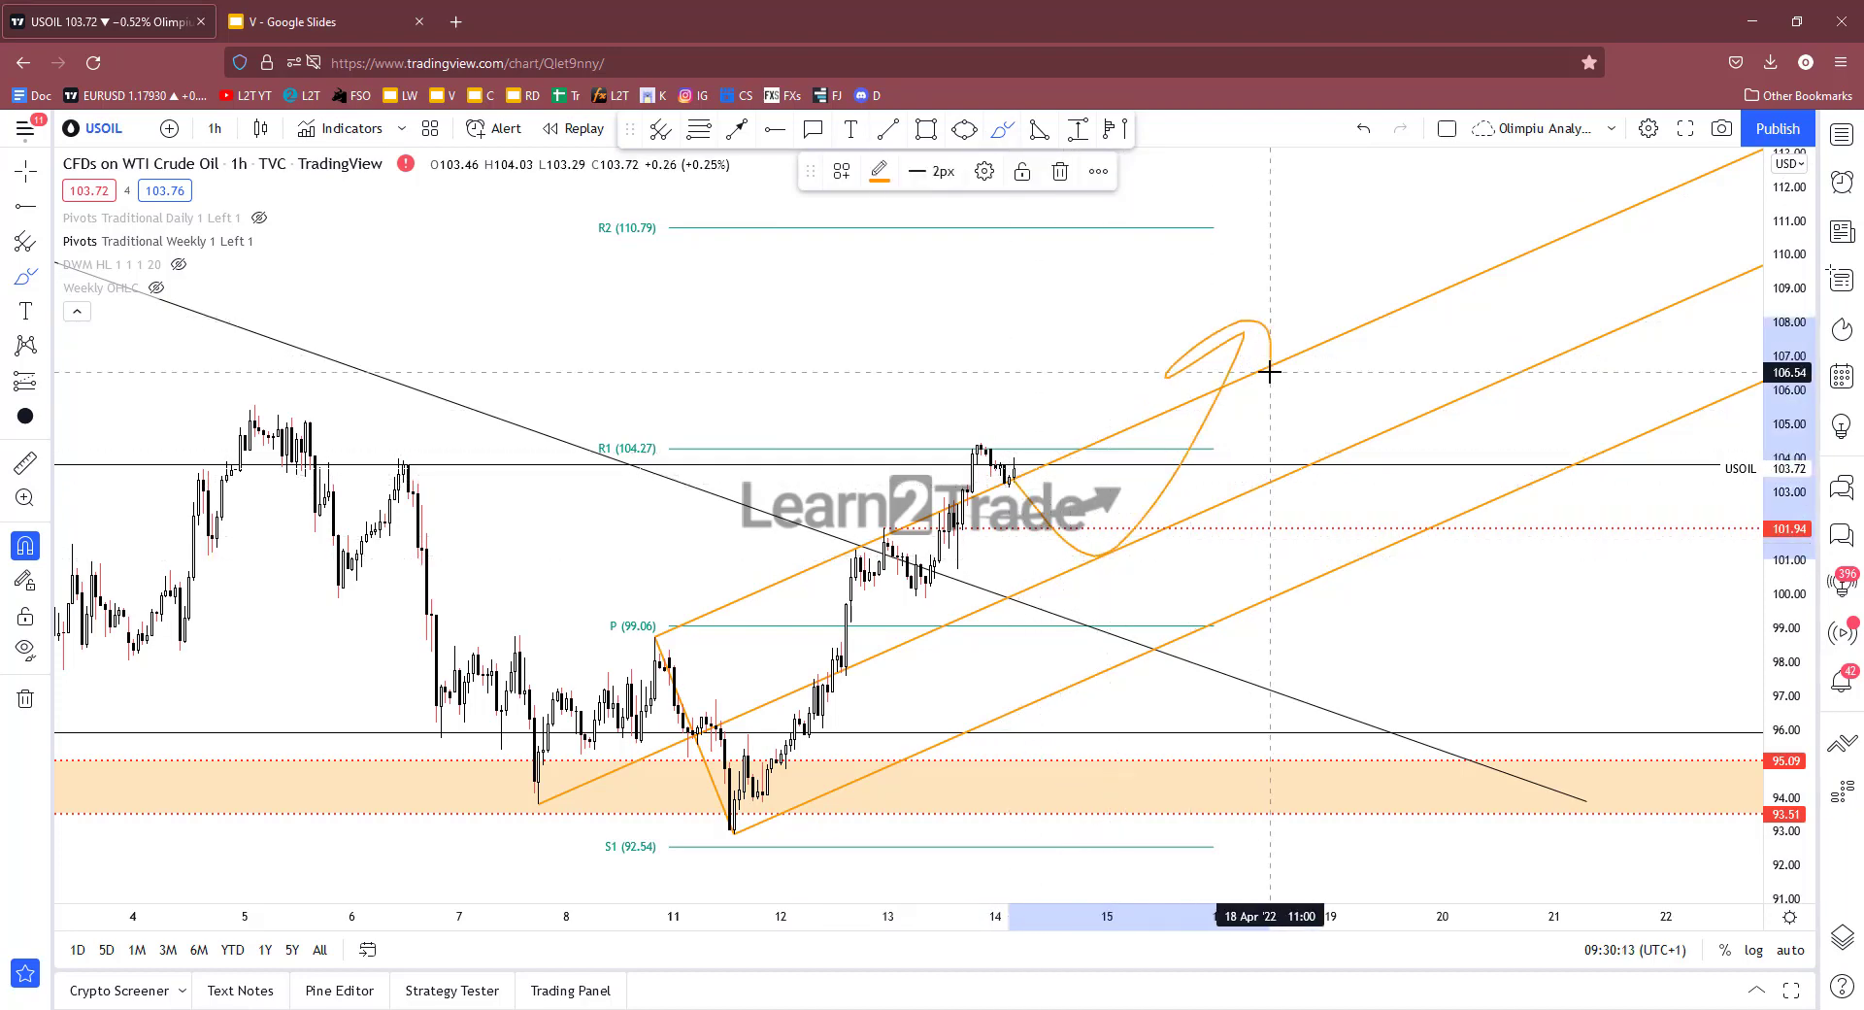
{"action": "scroll", "coordinate": [1264, 449], "scroll_direction": "down", "scroll_amount": 2}
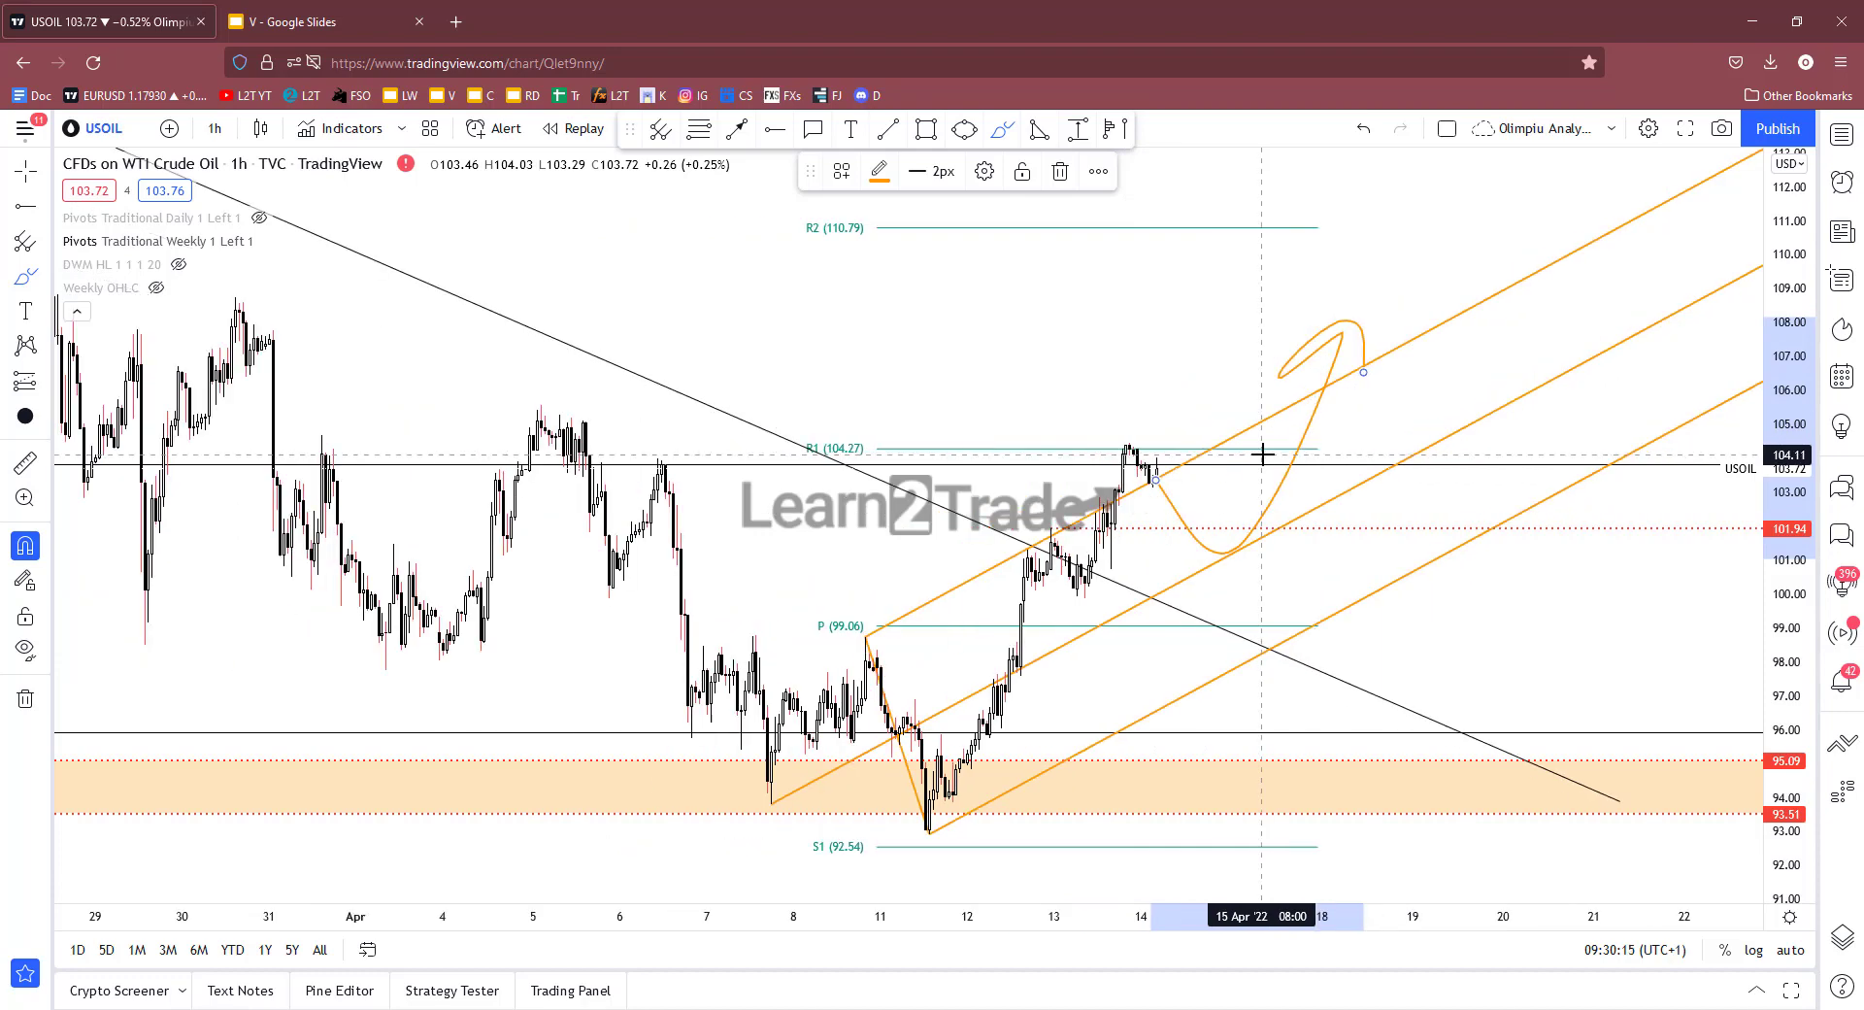
{"action": "scroll", "coordinate": [1262, 463], "scroll_direction": "down", "scroll_amount": 3}
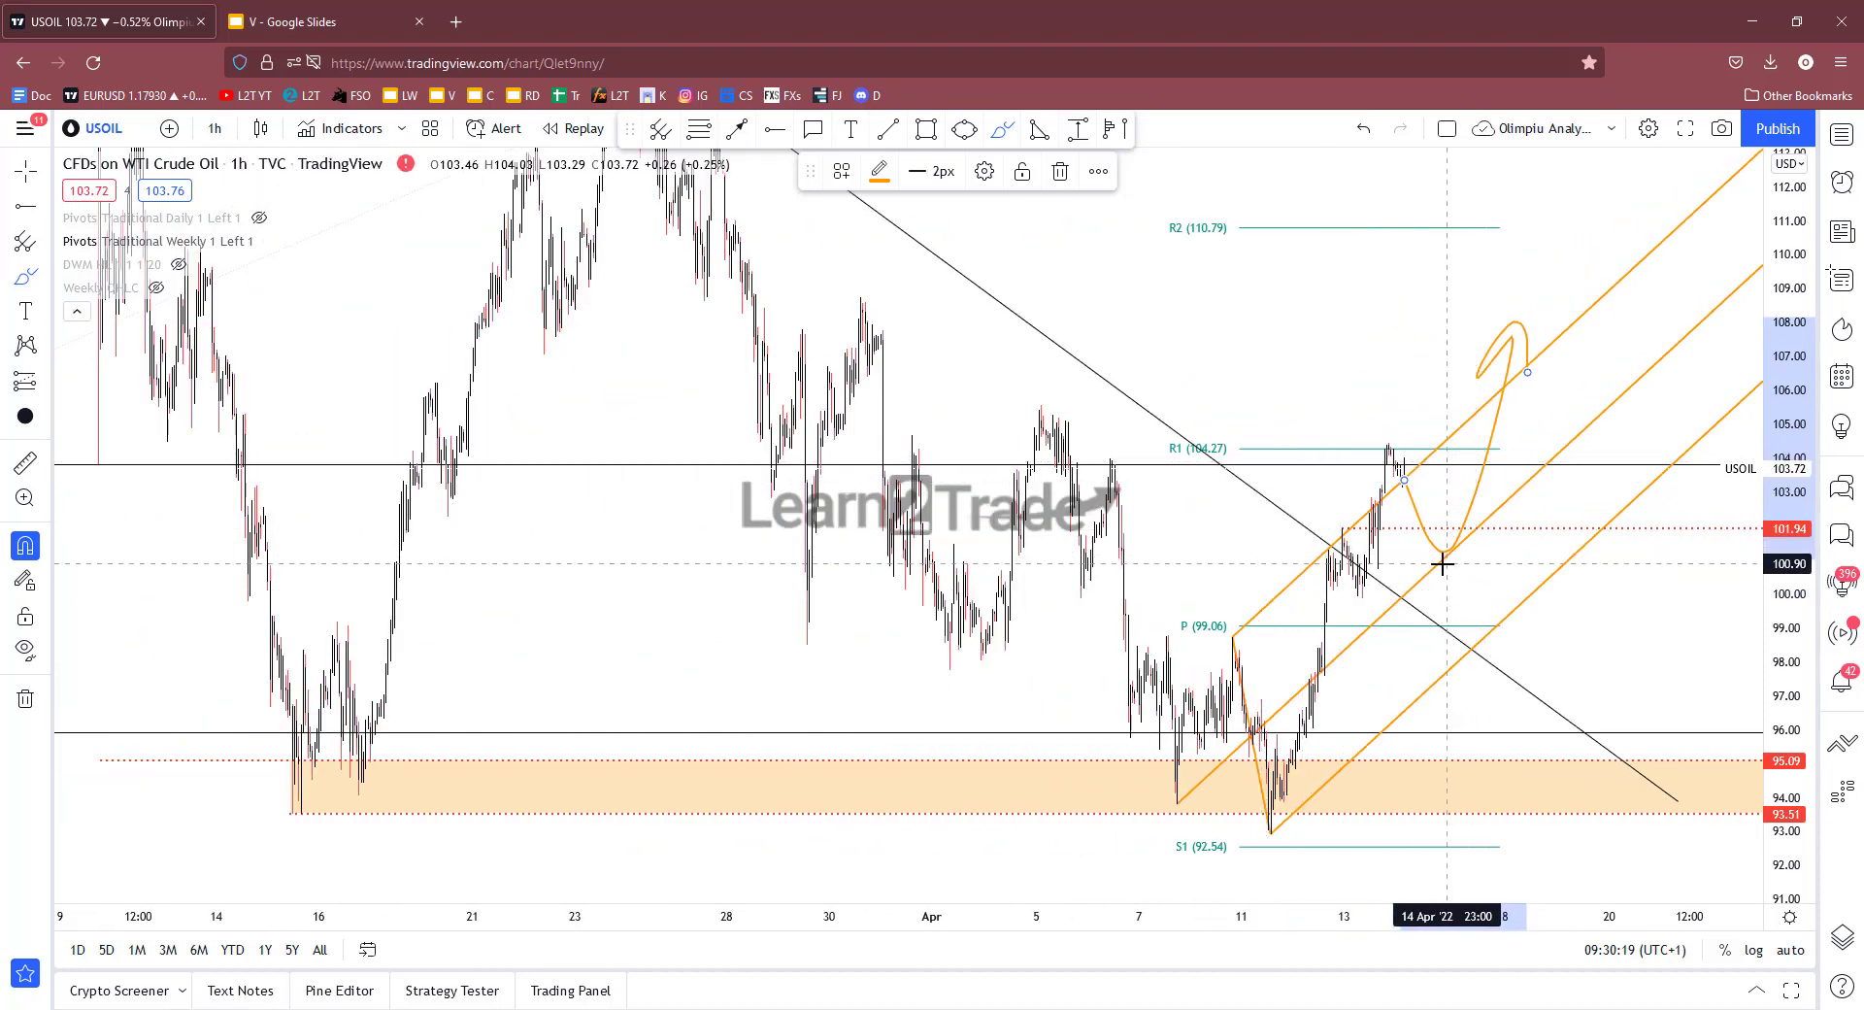
{"action": "key", "text": "Delete"}
Brush a deeper projected pullback to about 99 at the weekly pivot, rebounding to an arrowhead at about 109.5.
{"action": "scroll", "coordinate": [1360, 582], "scroll_direction": "up", "scroll_amount": 4}
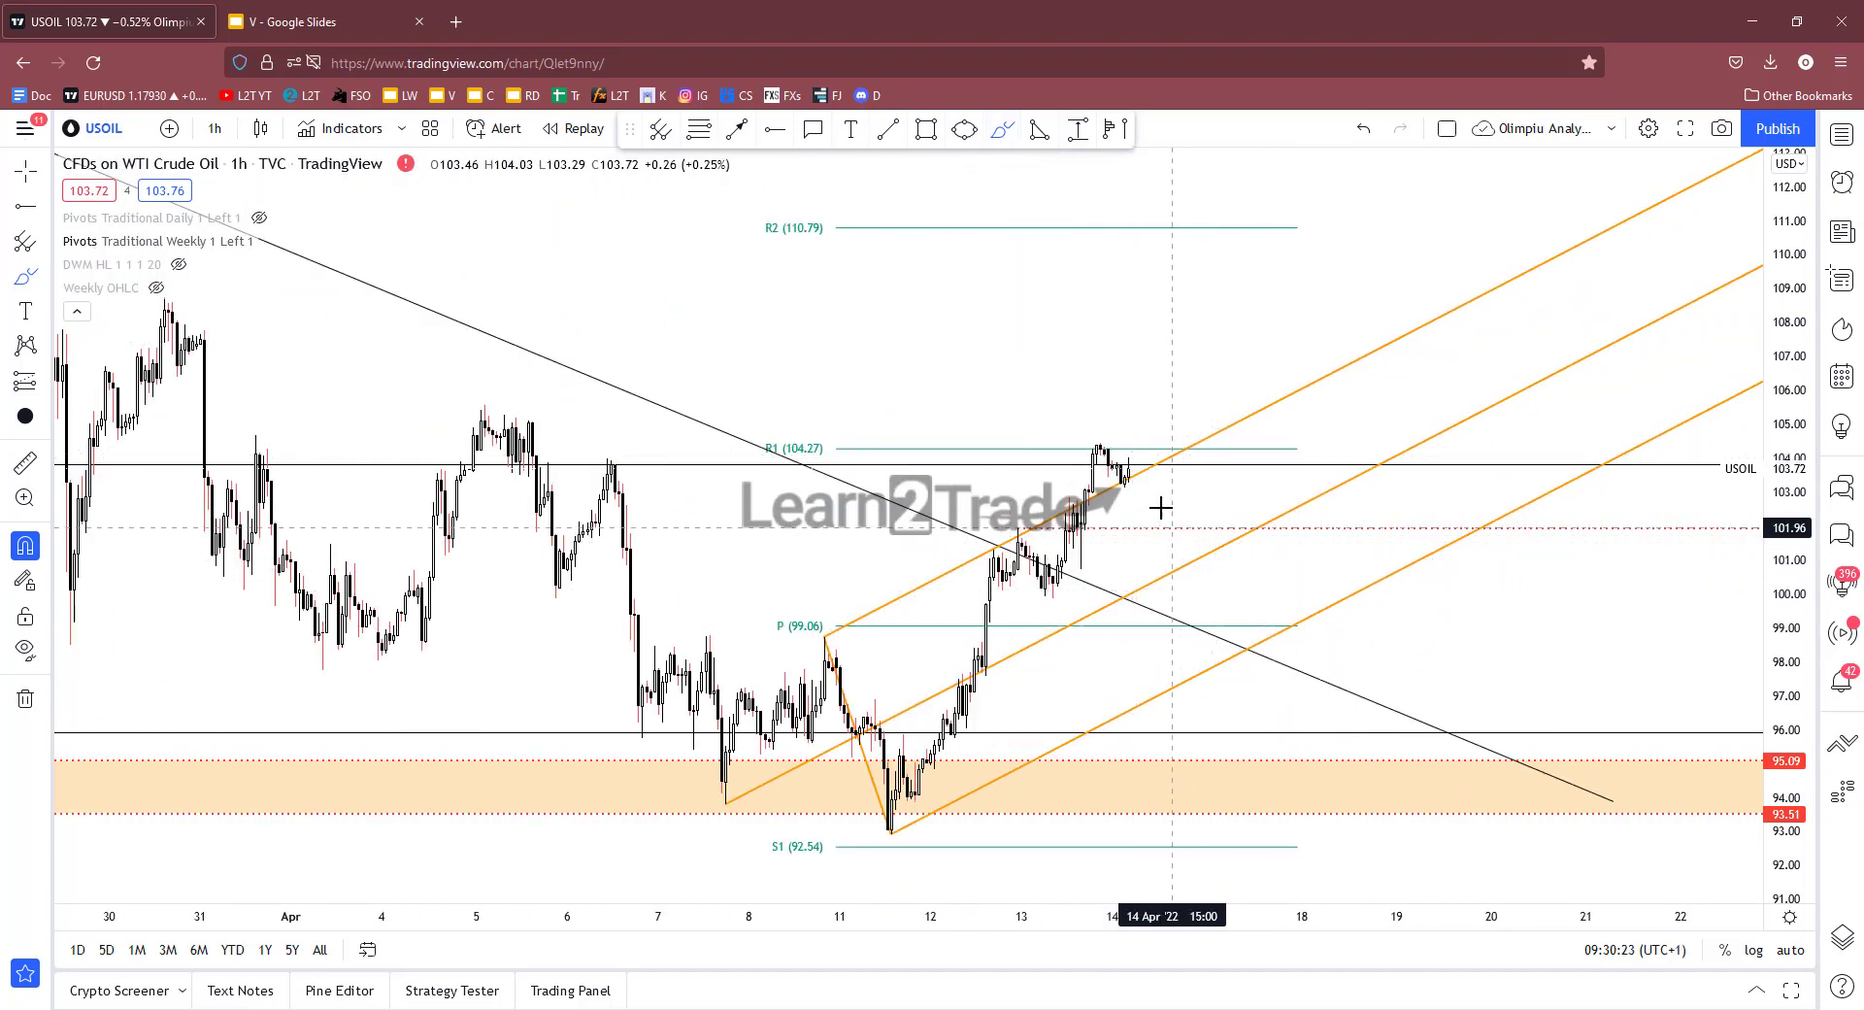
{"action": "mouse_move", "coordinate": [1138, 473]}
{"action": "left_mouse_down"}
{"action": "mouse_move", "coordinate": [1320, 613]}
{"action": "mouse_move", "coordinate": [1481, 348]}
{"action": "left_mouse_up"}
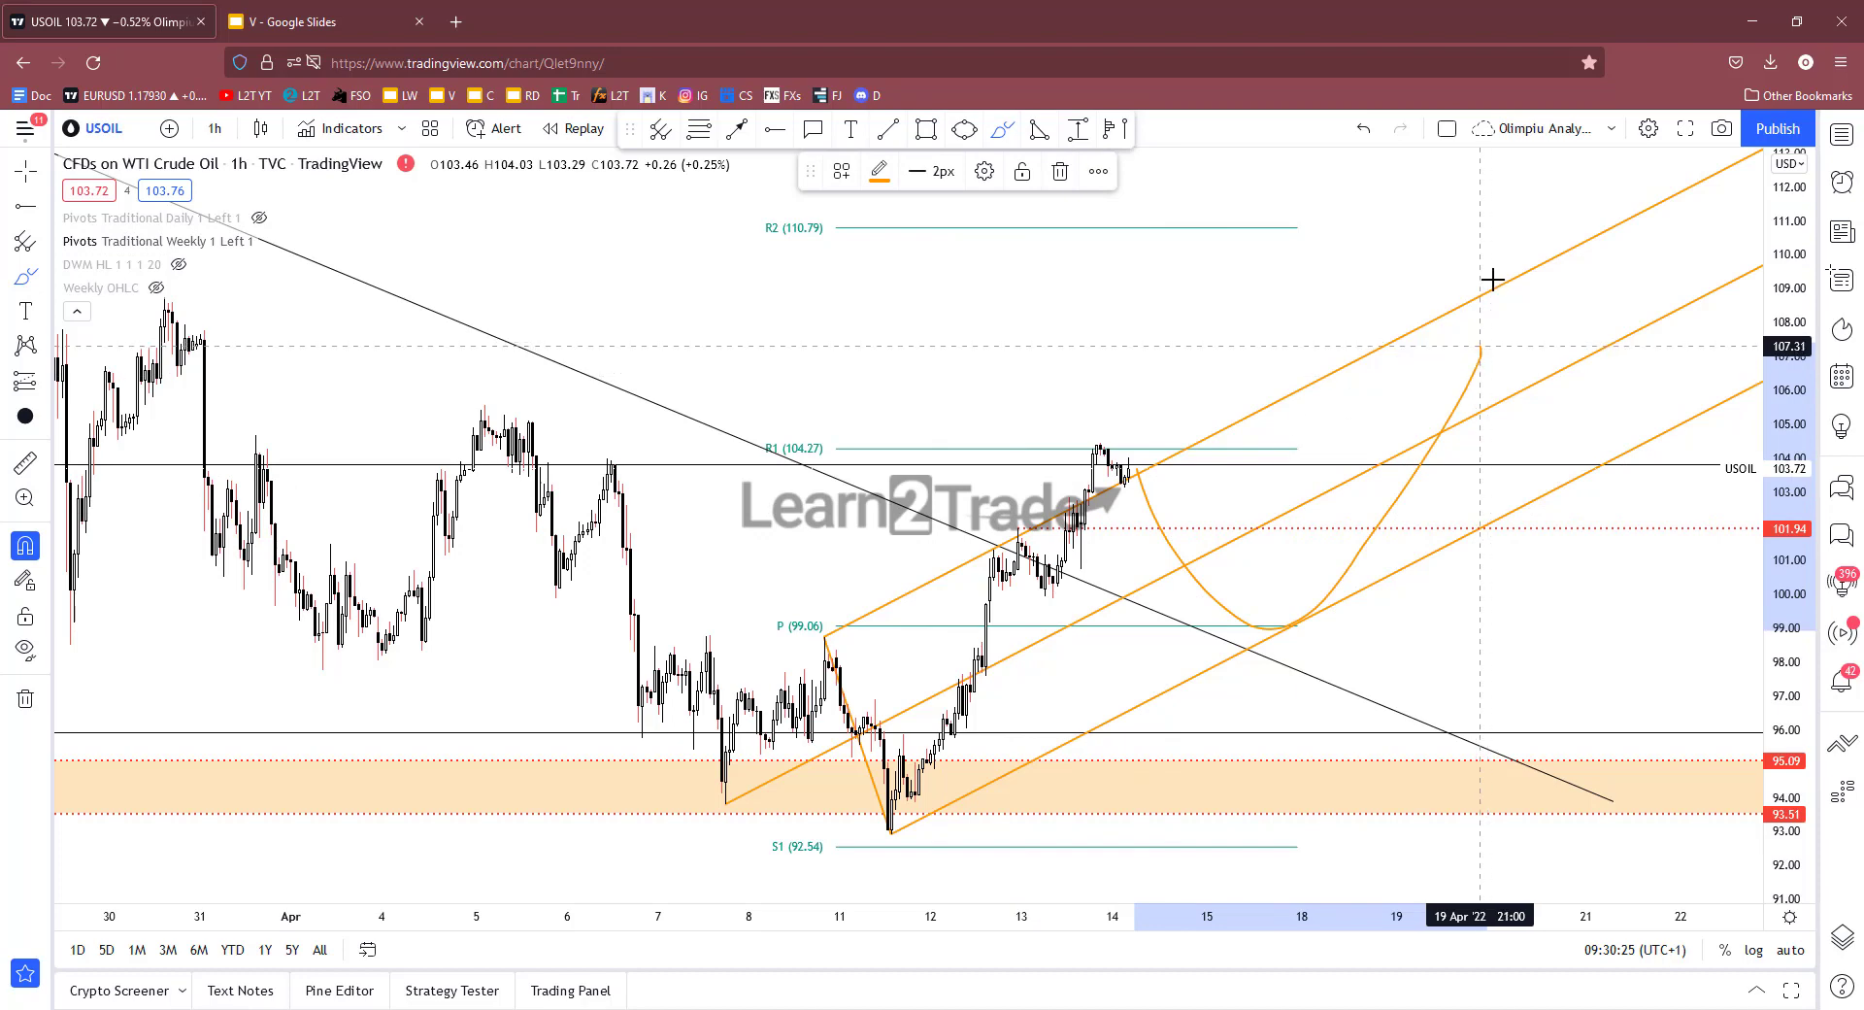
{"action": "left_click_drag", "start_coordinate": [1493, 279], "coordinate": [1543, 359]}
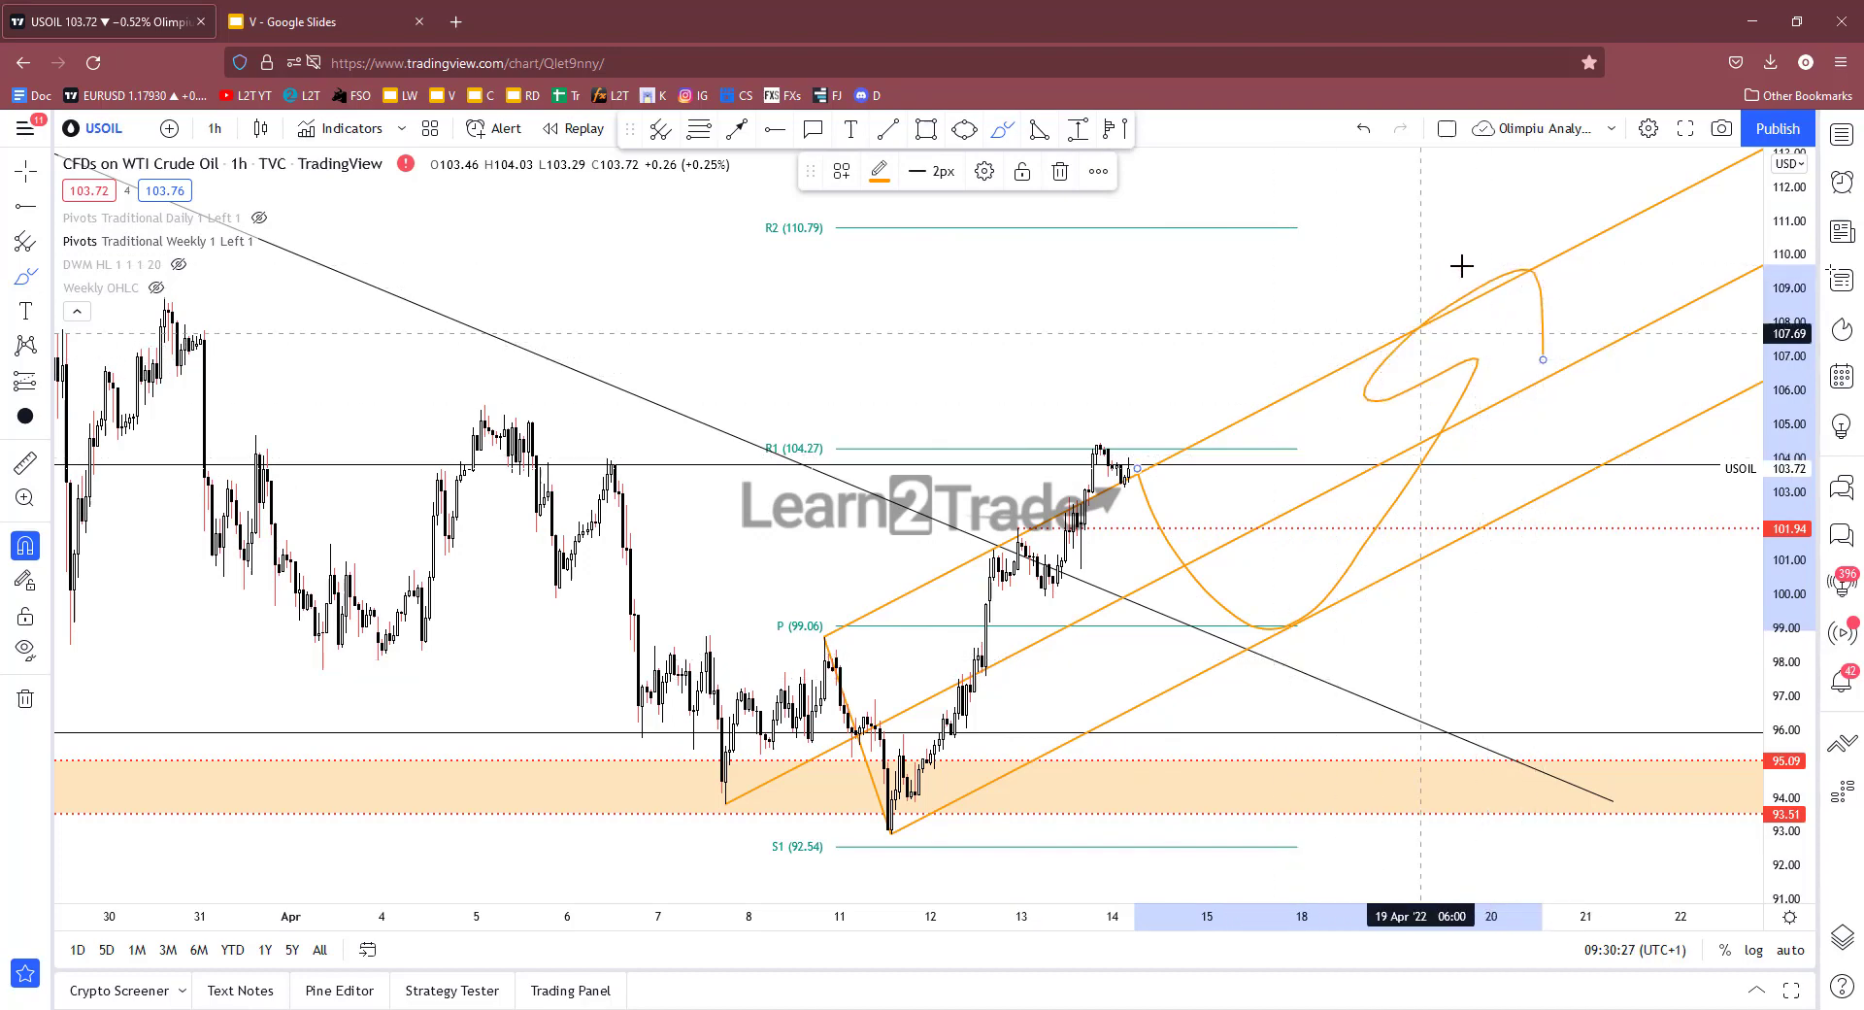
Delete the brushed pullback path and draw a trend line from the 11 April low at 92.92 up to about 107.4.
{"action": "key", "text": "Delete"}
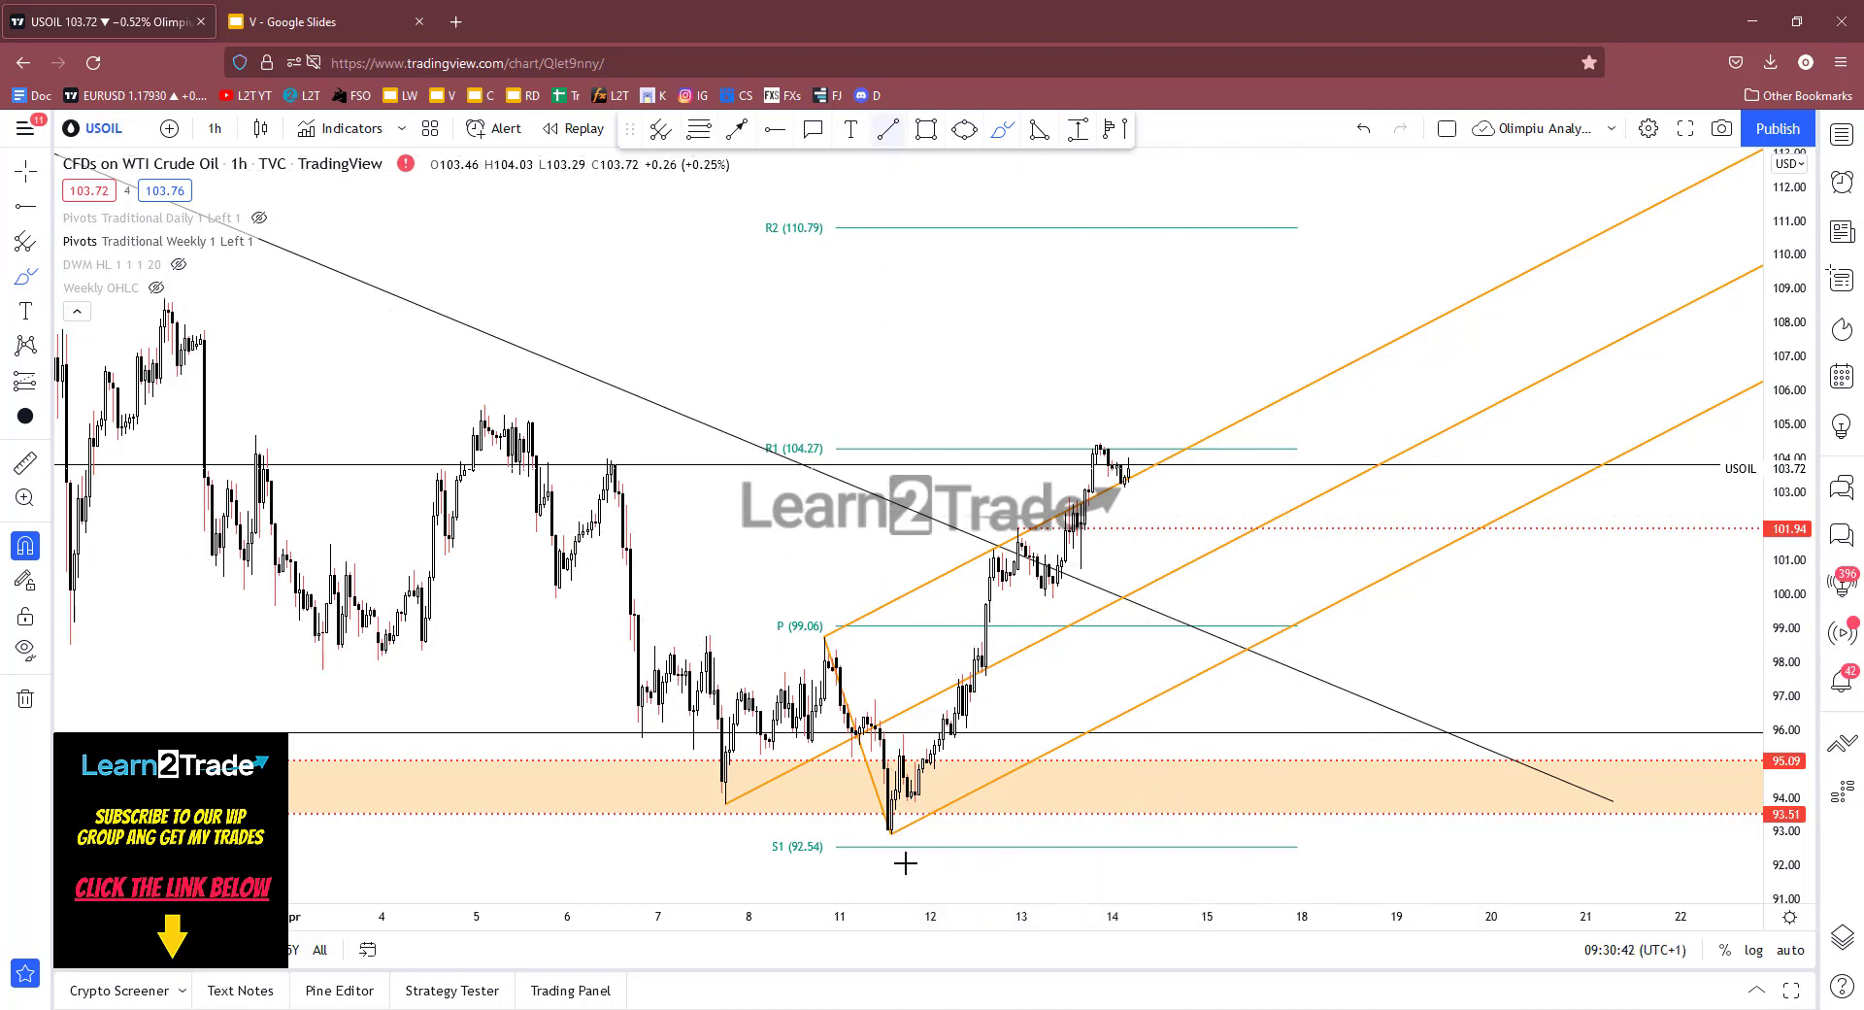
{"action": "key", "text": "alt+t"}
{"action": "left_click", "coordinate": [892, 833]}
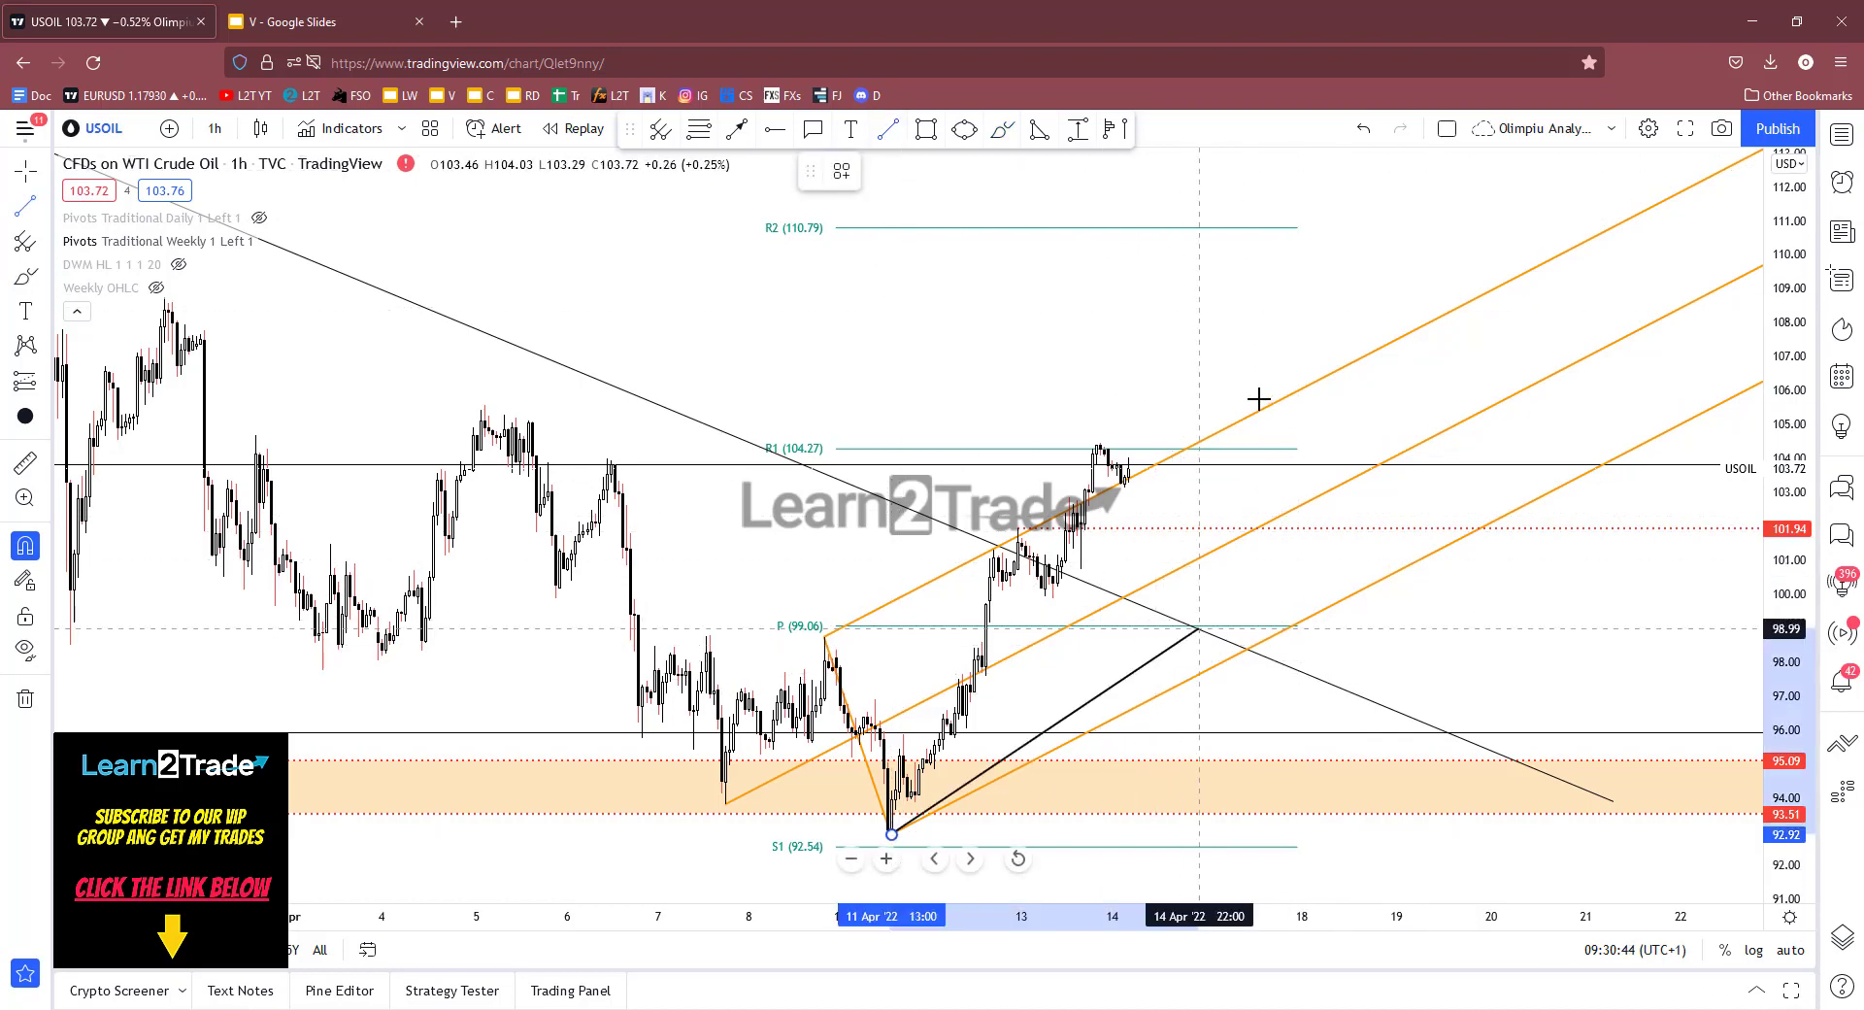
{"action": "left_click", "coordinate": [1241, 344]}
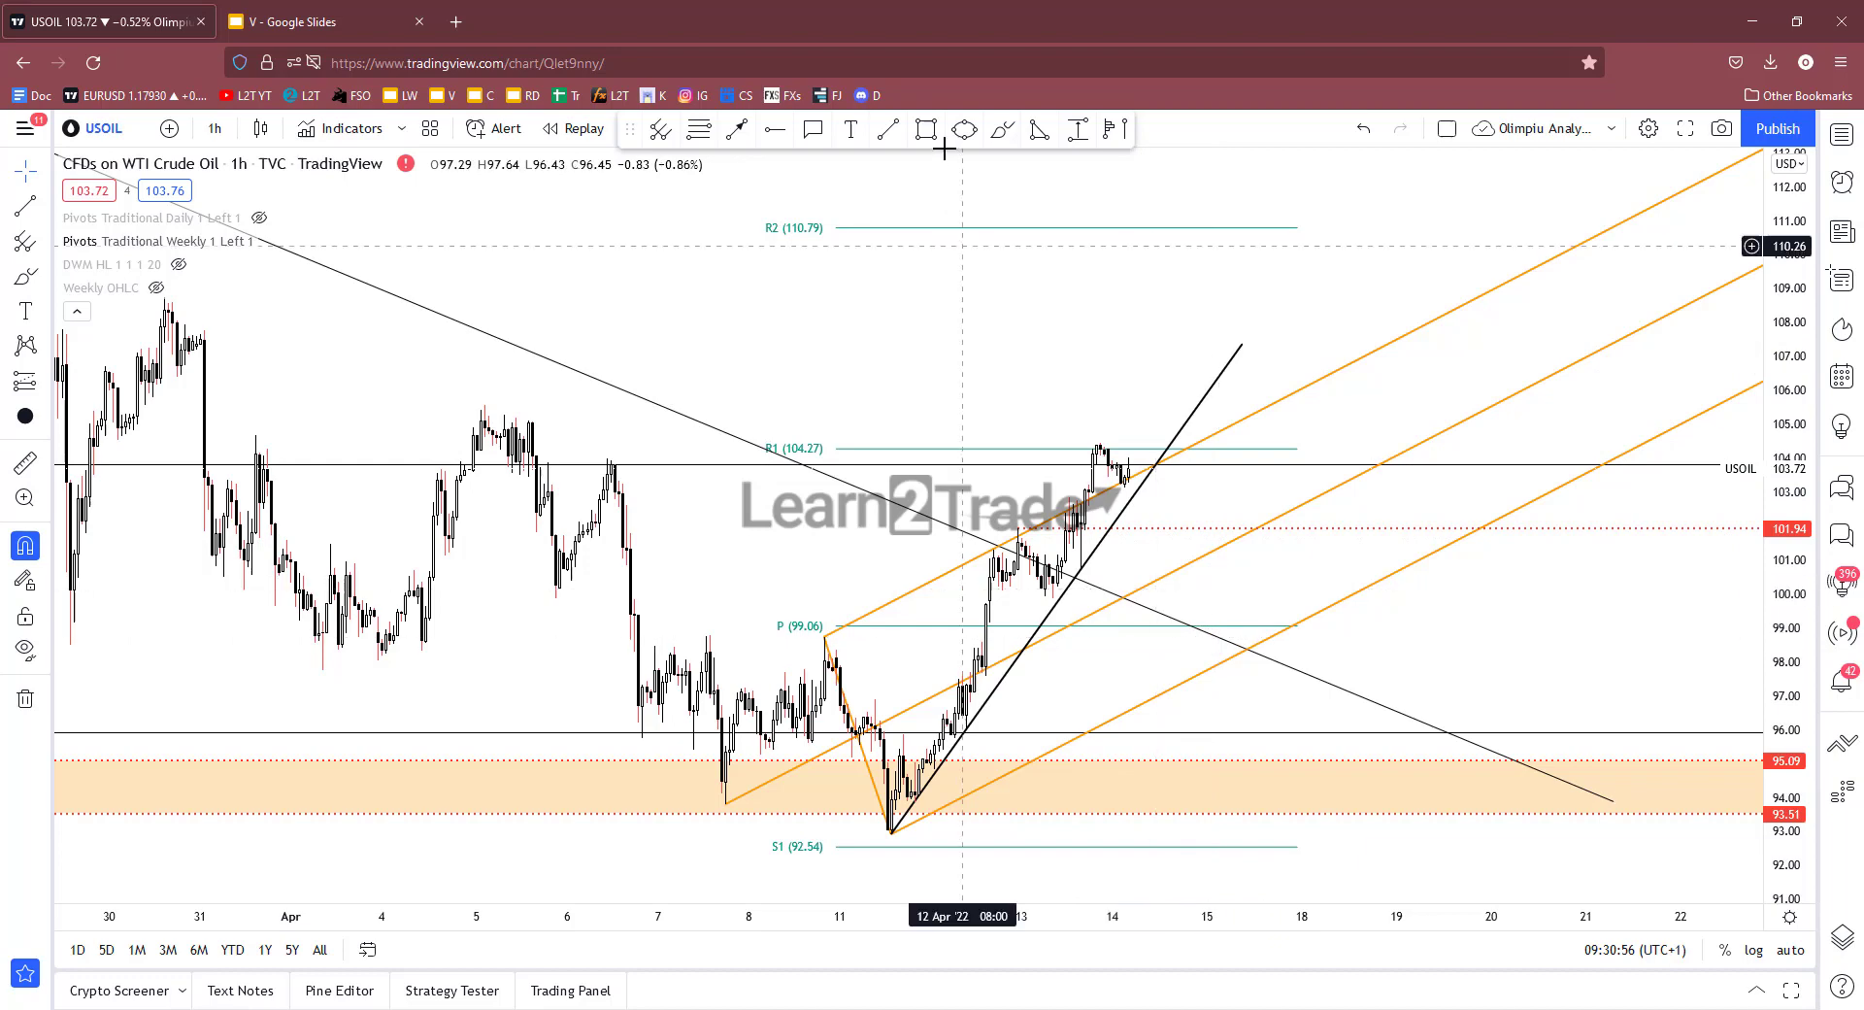
Brush two projected continuation paths from the recent price action upward around the pitchfork's upper line, deleting each one.
{"action": "left_click", "coordinate": [1002, 128]}
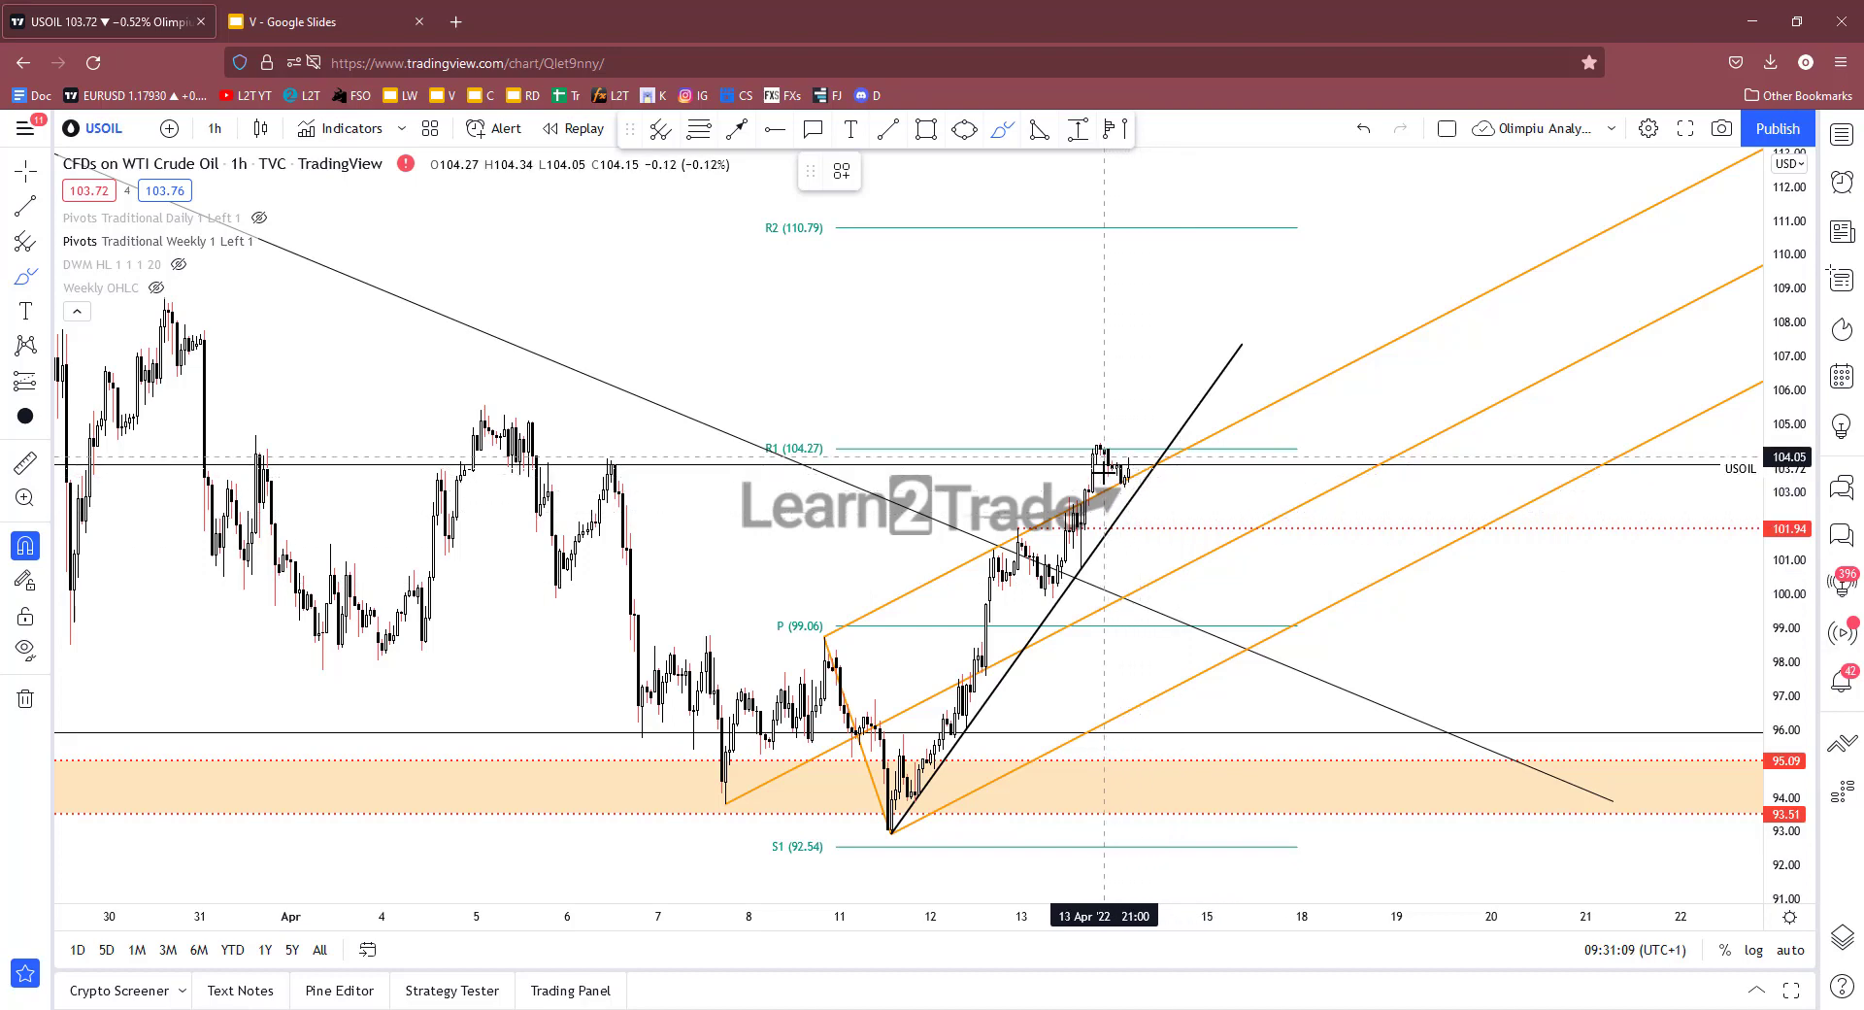
{"action": "mouse_move", "coordinate": [1084, 505]}
{"action": "left_mouse_down"}
{"action": "mouse_move", "coordinate": [1139, 591]}
{"action": "mouse_move", "coordinate": [1174, 524]}
{"action": "mouse_move", "coordinate": [1194, 586]}
{"action": "mouse_move", "coordinate": [1302, 499]}
{"action": "mouse_move", "coordinate": [1366, 251]}
{"action": "mouse_move", "coordinate": [1436, 335]}
{"action": "left_mouse_up"}
{"action": "key", "text": "Delete"}
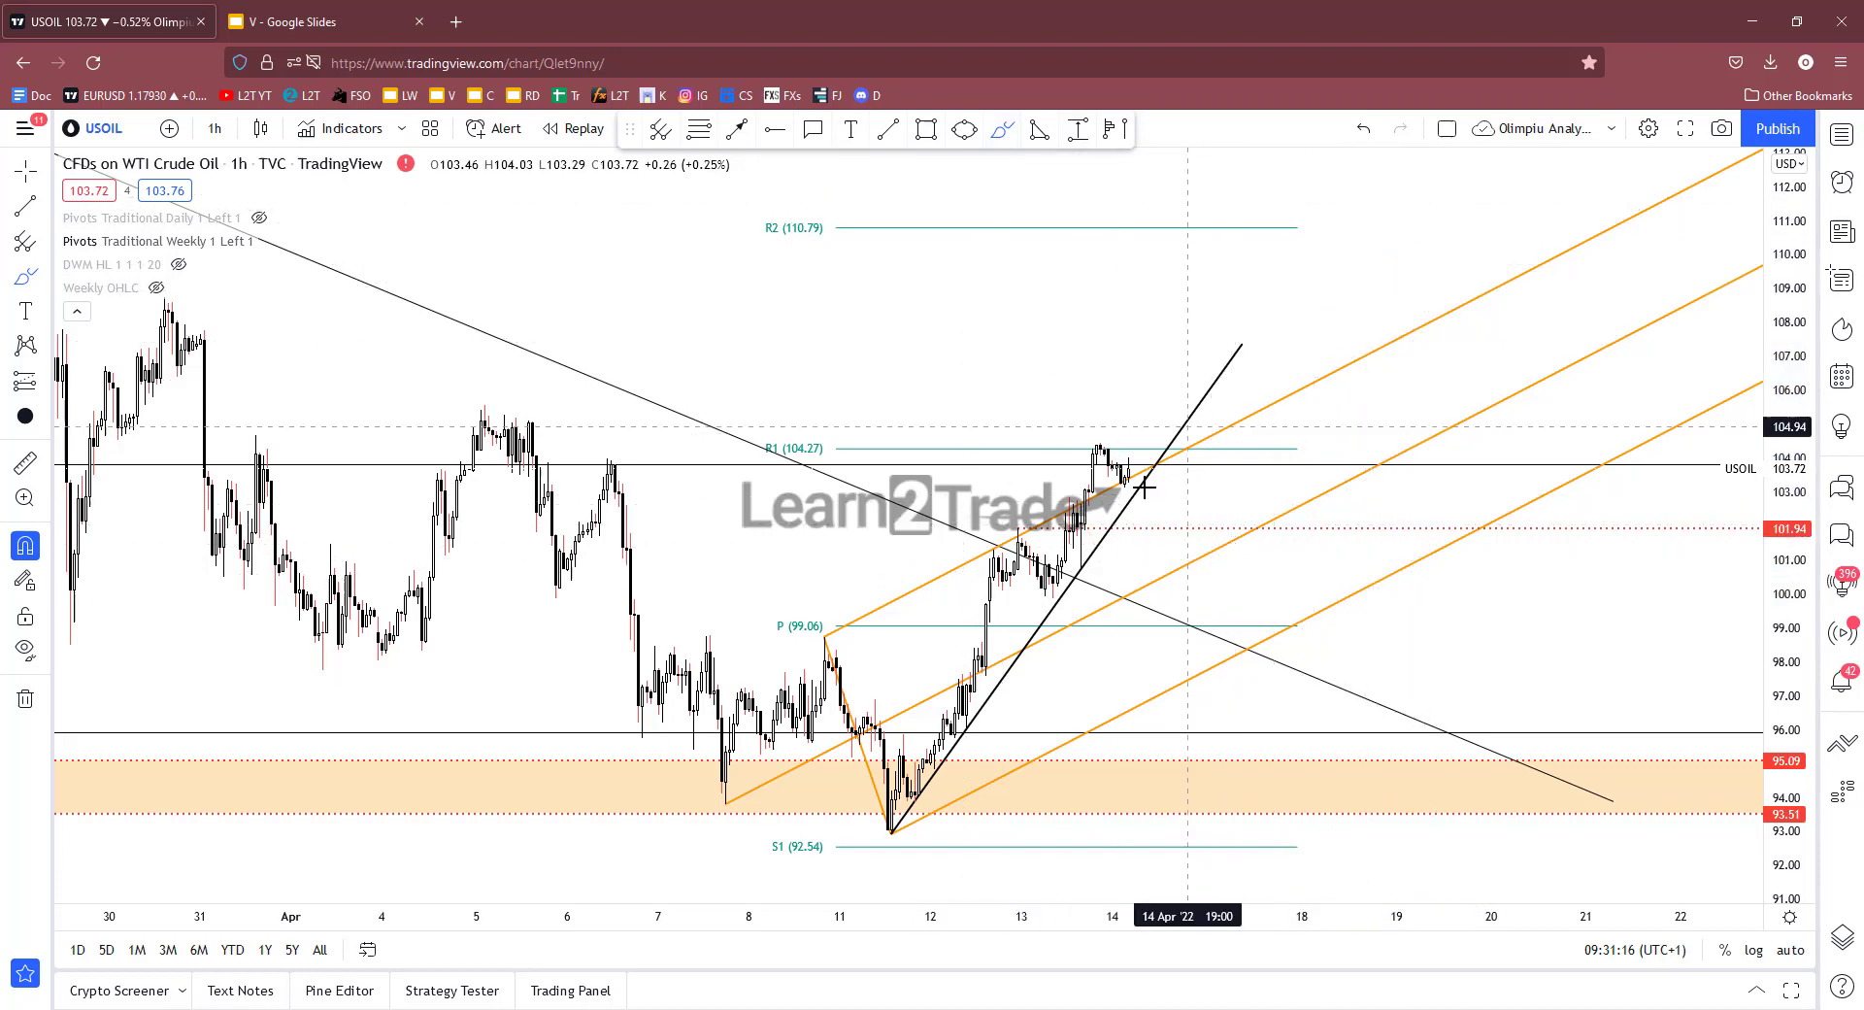
{"action": "mouse_move", "coordinate": [1127, 482]}
{"action": "left_mouse_down"}
{"action": "mouse_move", "coordinate": [1157, 431]}
{"action": "mouse_move", "coordinate": [1224, 431]}
{"action": "left_mouse_up"}
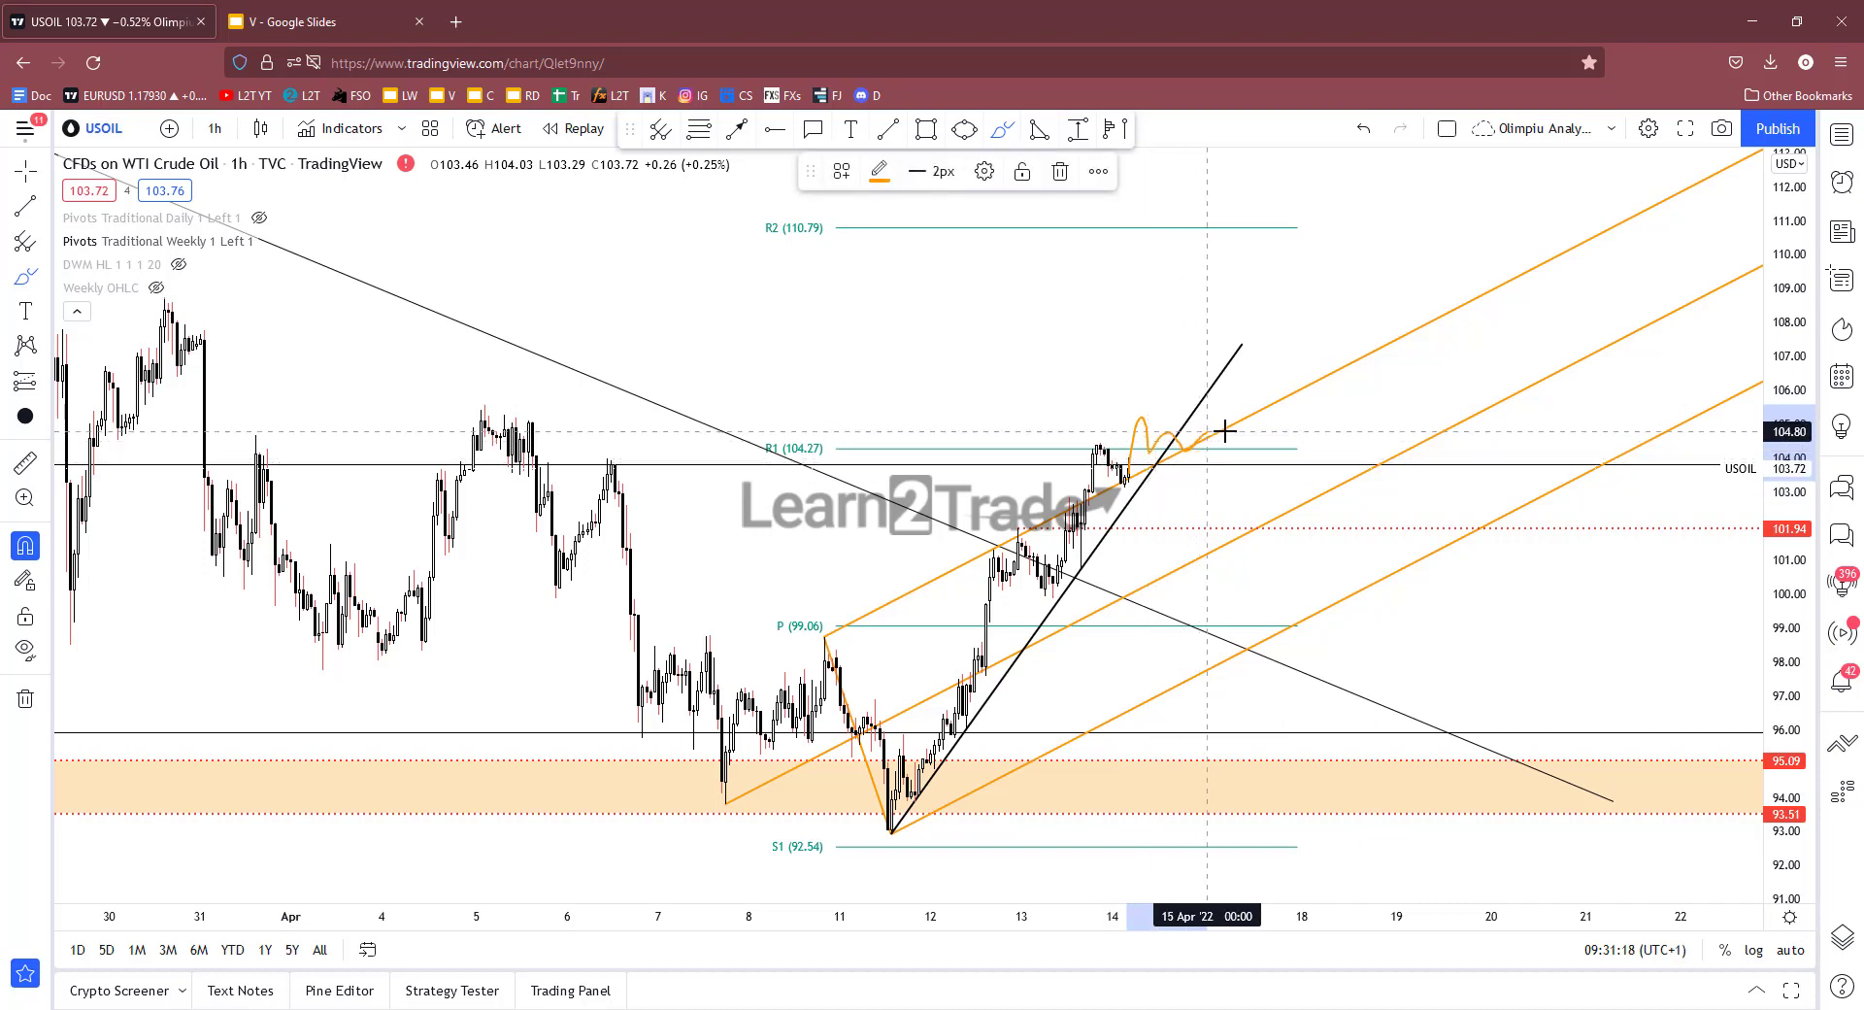
{"action": "mouse_move", "coordinate": [1295, 271]}
{"action": "left_mouse_down"}
{"action": "mouse_move", "coordinate": [1340, 296]}
{"action": "mouse_move", "coordinate": [1310, 299]}
{"action": "left_mouse_up"}
{"action": "key", "text": "Delete"}
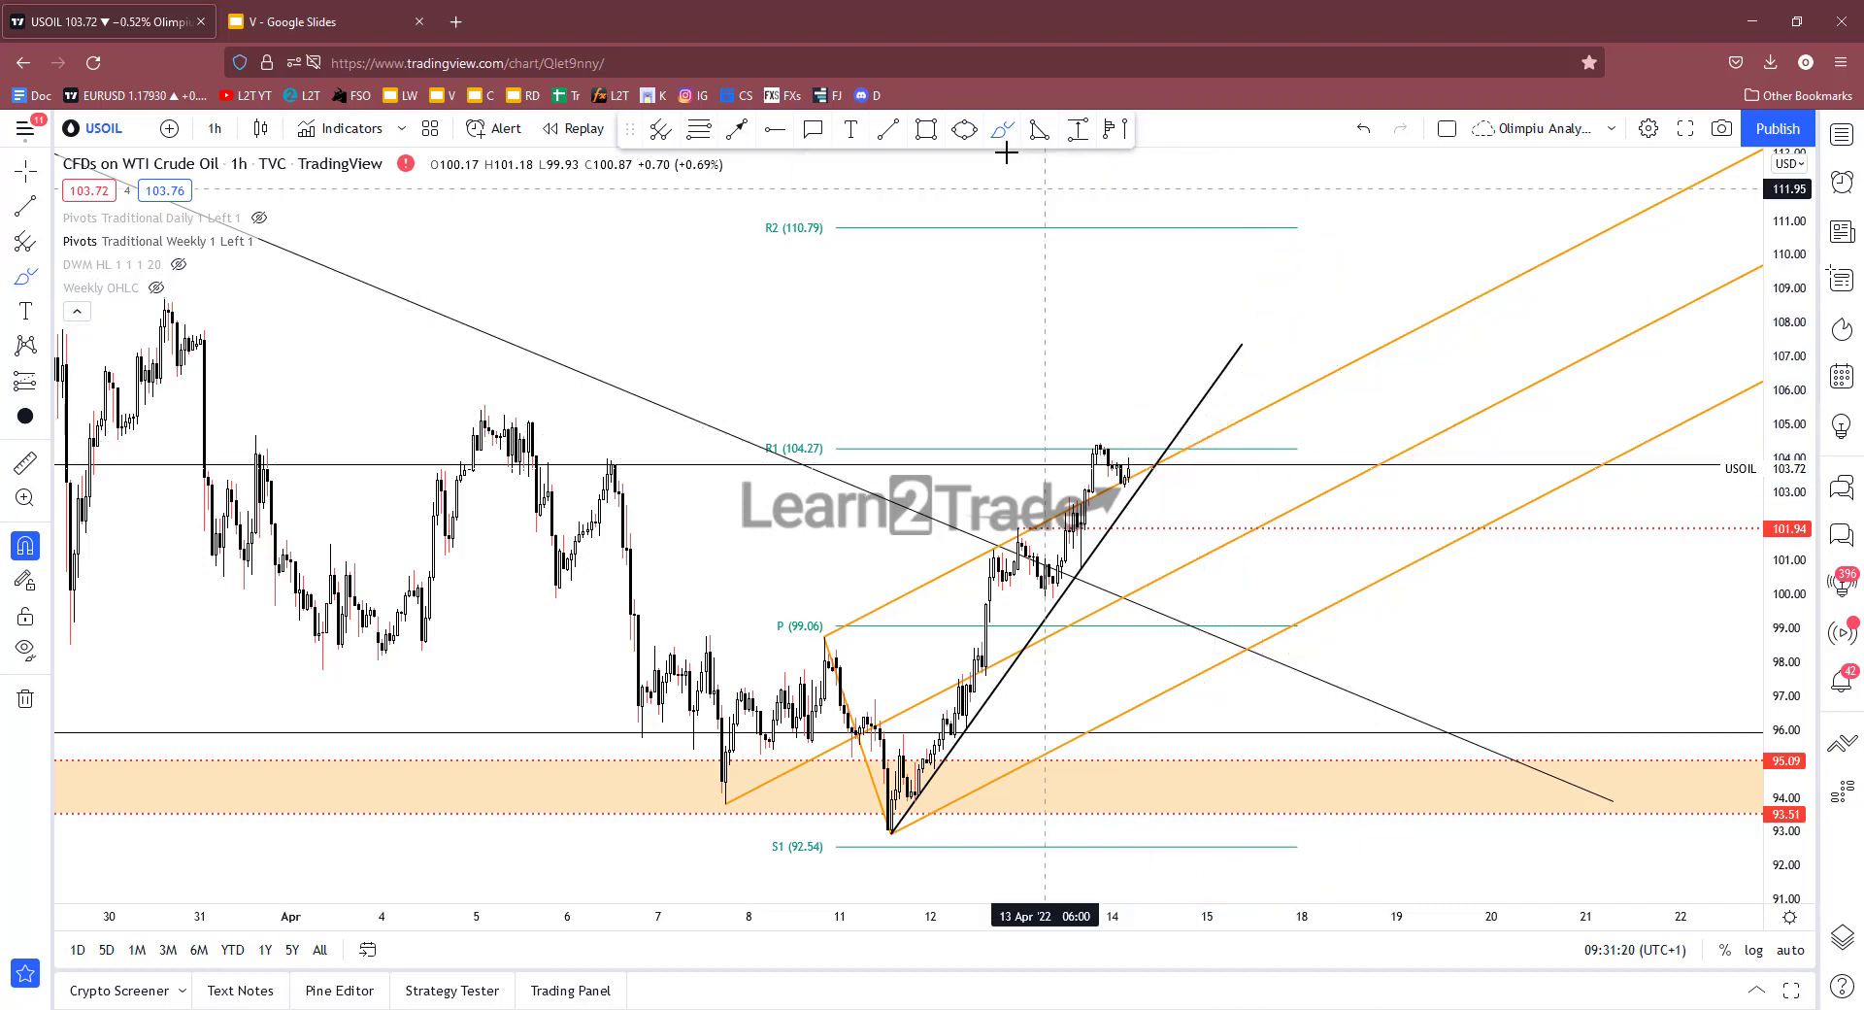
Brush projected pullbacks to about 100 and 102 with rebounds to about 109 and 110.5, and delete both.
{"action": "left_click", "coordinate": [1002, 130]}
{"action": "mouse_move", "coordinate": [1136, 464]}
{"action": "left_mouse_down"}
{"action": "mouse_move", "coordinate": [1378, 292]}
{"action": "mouse_move", "coordinate": [1393, 380]}
{"action": "left_mouse_up"}
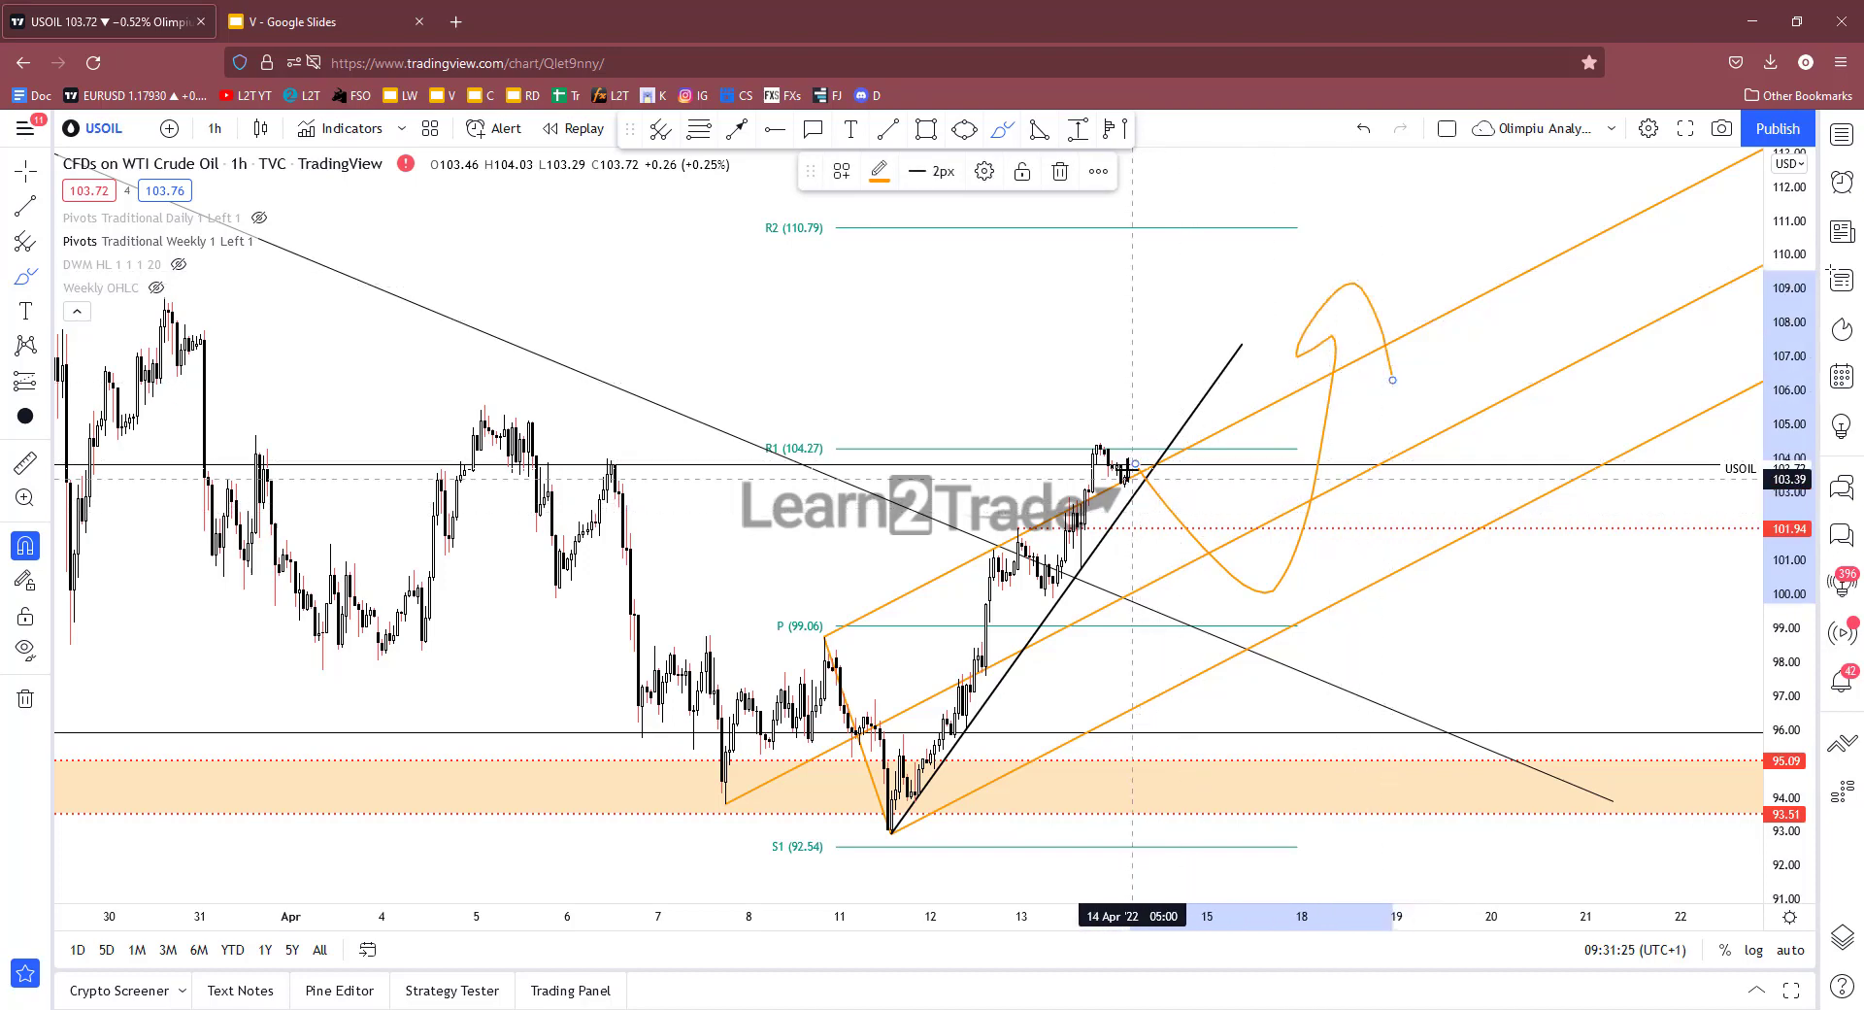
{"action": "mouse_move", "coordinate": [1202, 526]}
{"action": "left_mouse_down"}
{"action": "mouse_move", "coordinate": [1306, 300]}
{"action": "mouse_move", "coordinate": [1336, 289]}
{"action": "left_mouse_up"}
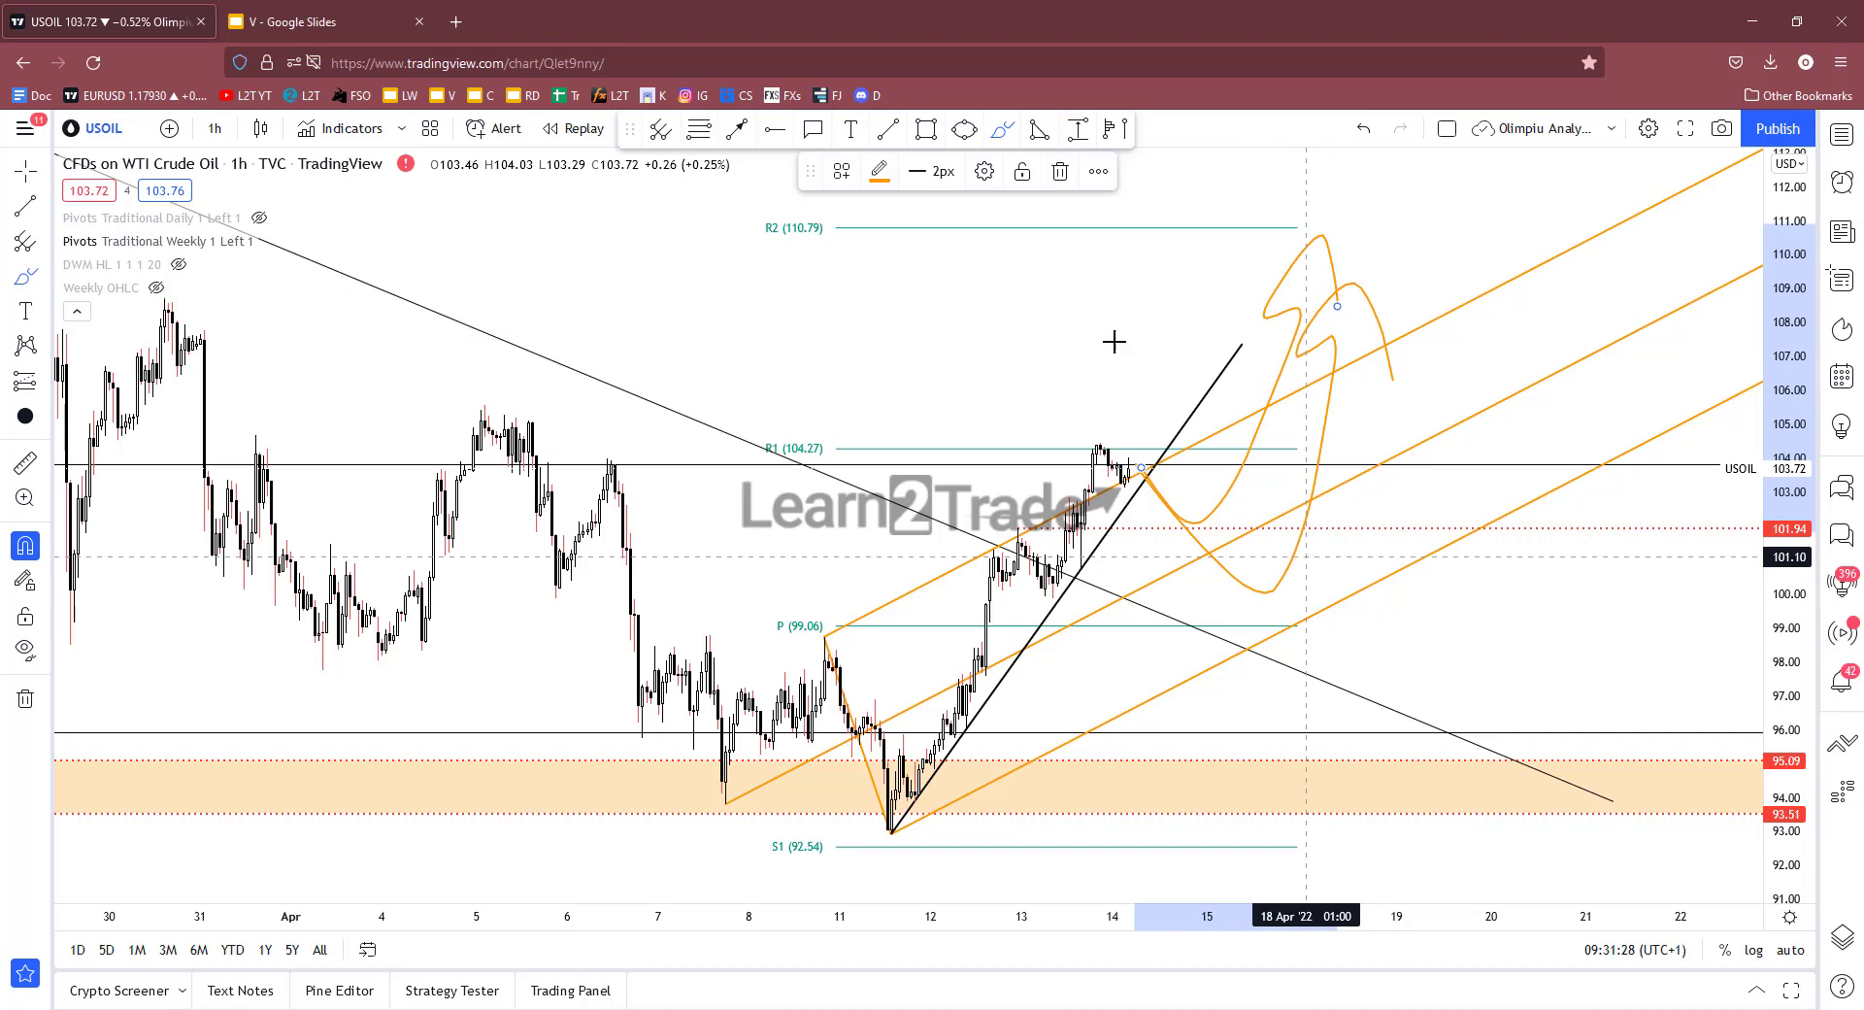
{"action": "key", "text": "Delete"}
{"action": "left_click", "coordinate": [1330, 407]}
{"action": "key", "text": "Delete"}
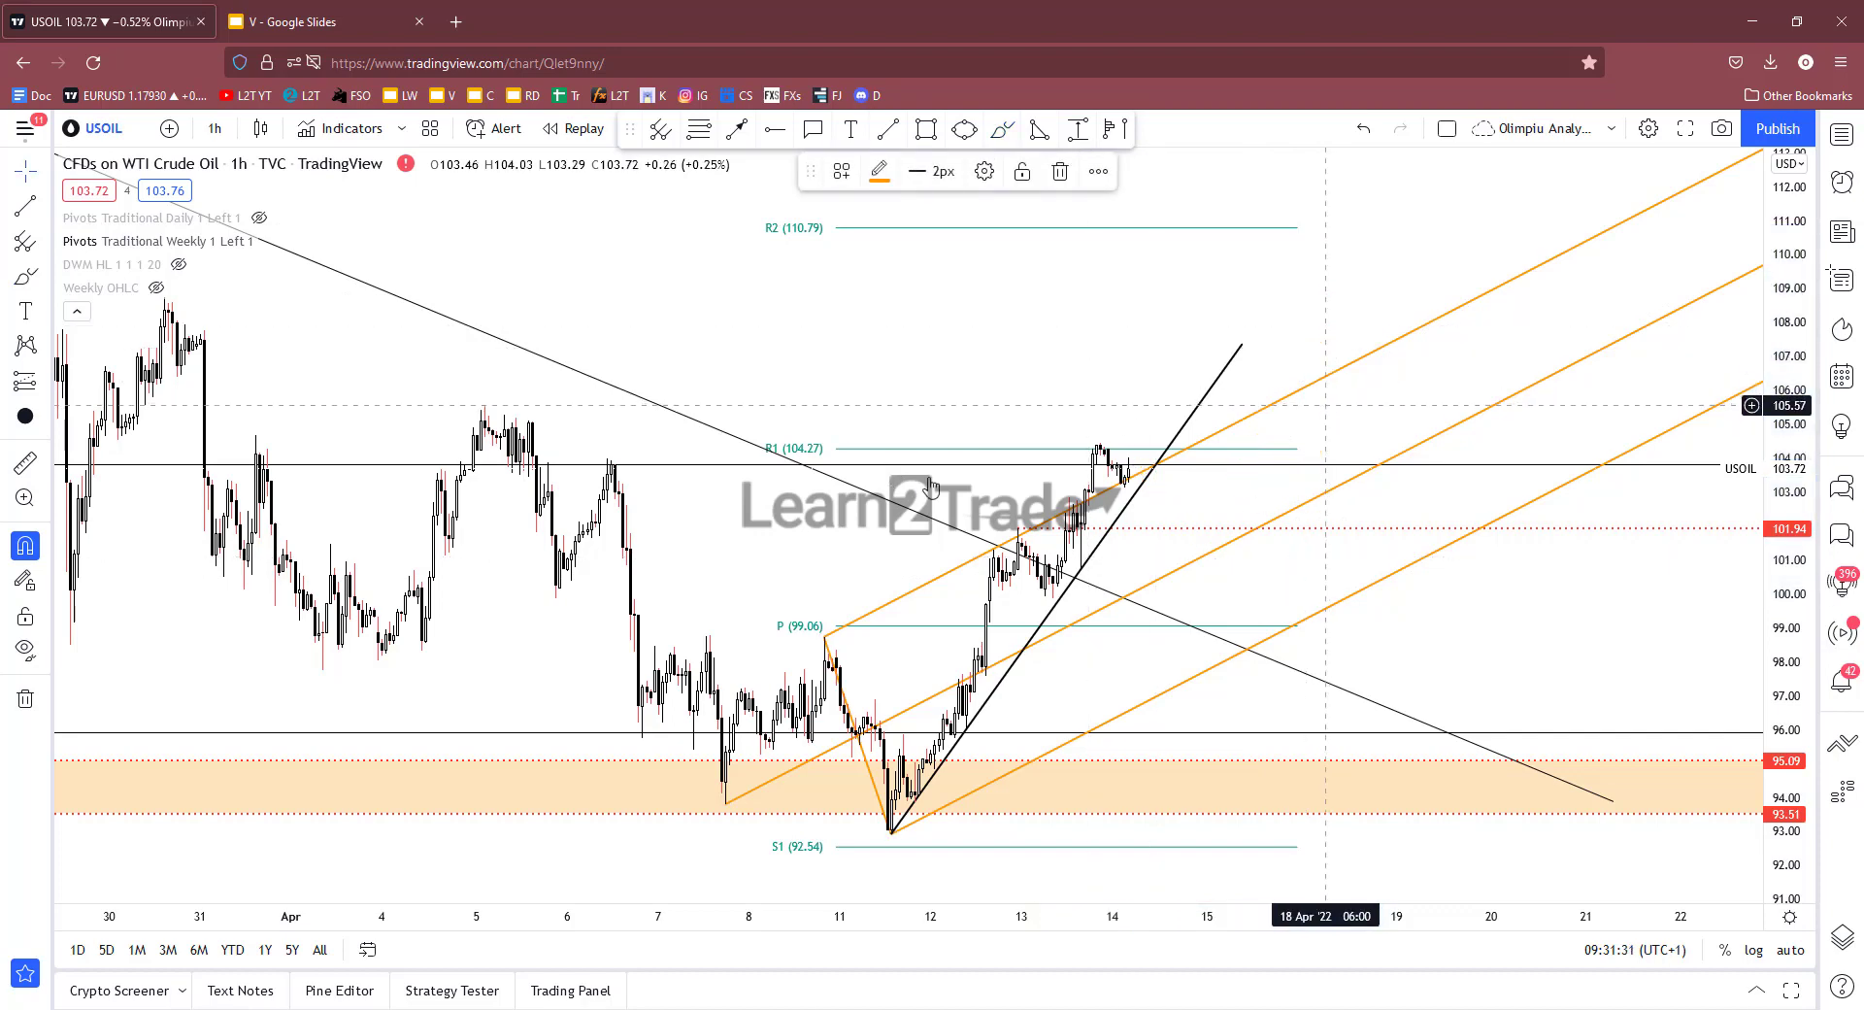
Mark the 5 April swing high with a horizontal ray at 105.57.
{"action": "scroll", "coordinate": [1585, 595], "scroll_direction": "down", "scroll_amount": 5}
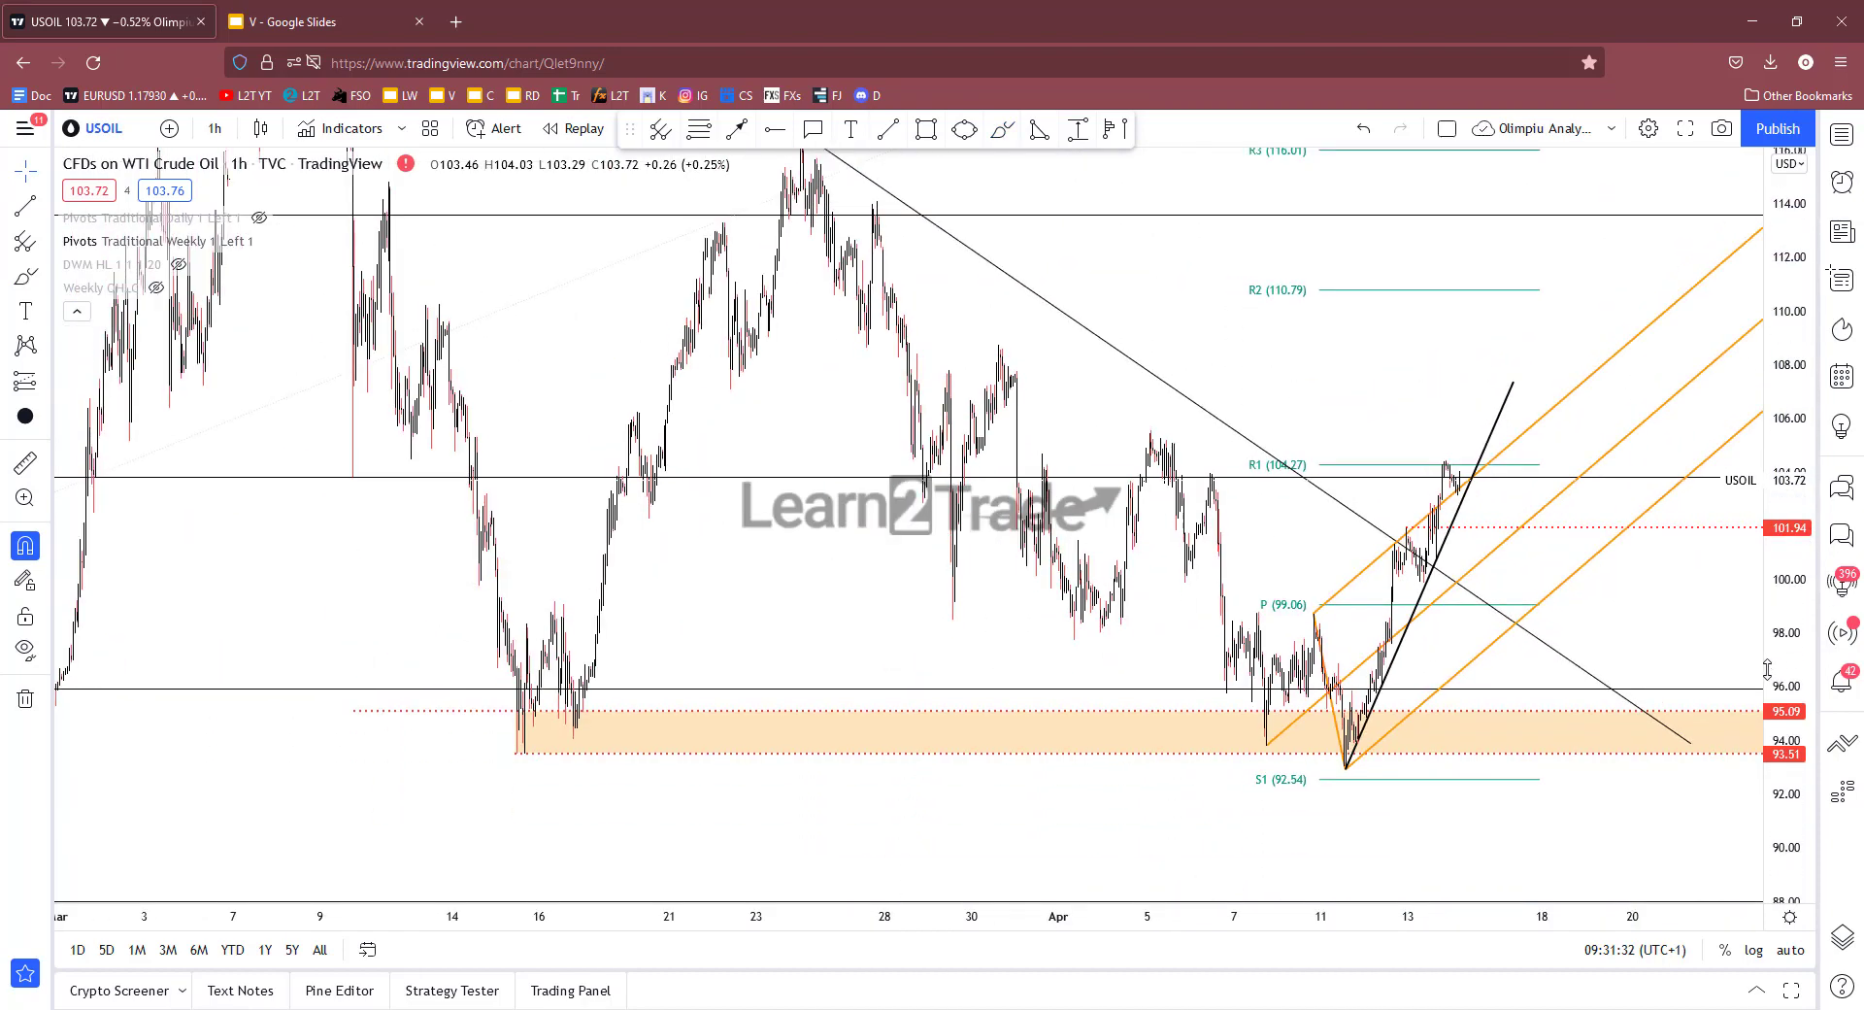
{"action": "left_click_drag", "start_coordinate": [1767, 670], "coordinate": [1767, 709]}
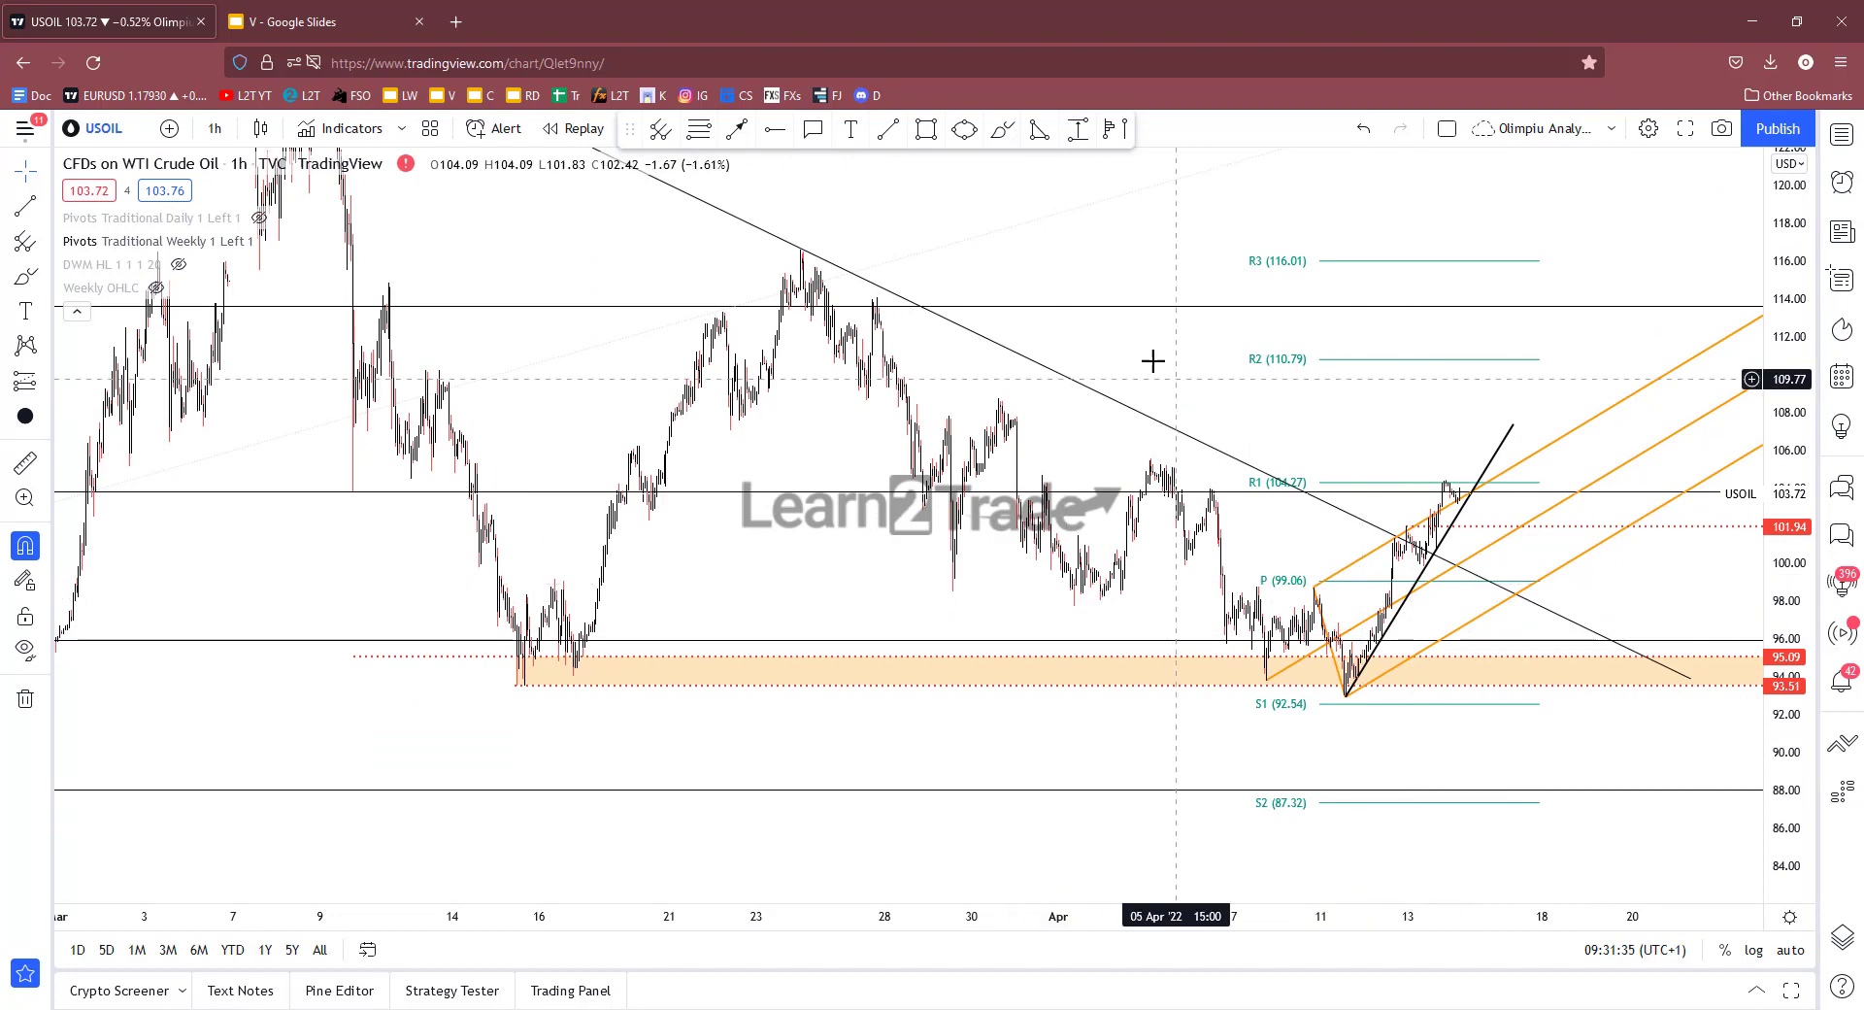
{"action": "left_click_drag", "start_coordinate": [1144, 367], "coordinate": [1148, 521]}
{"action": "scroll", "coordinate": [1128, 487], "scroll_direction": "down", "scroll_amount": 1}
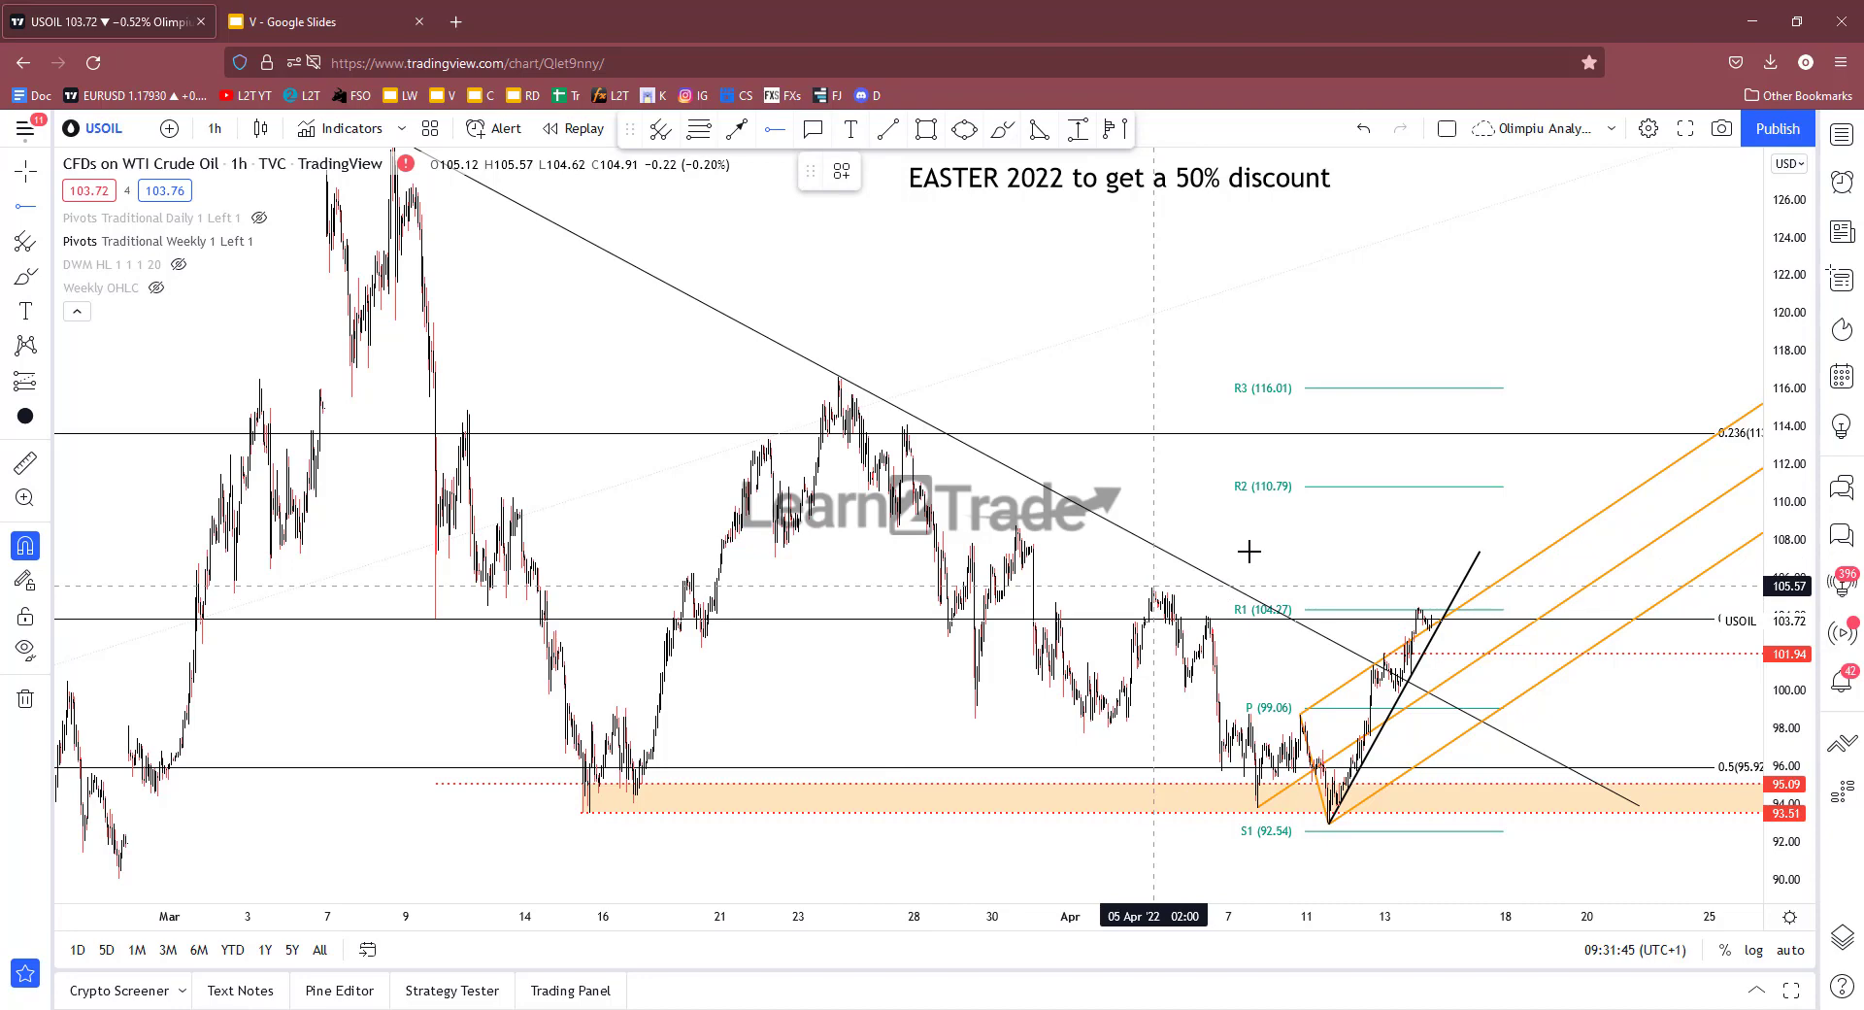
{"action": "scroll", "coordinate": [1321, 545], "scroll_direction": "up", "scroll_amount": 1}
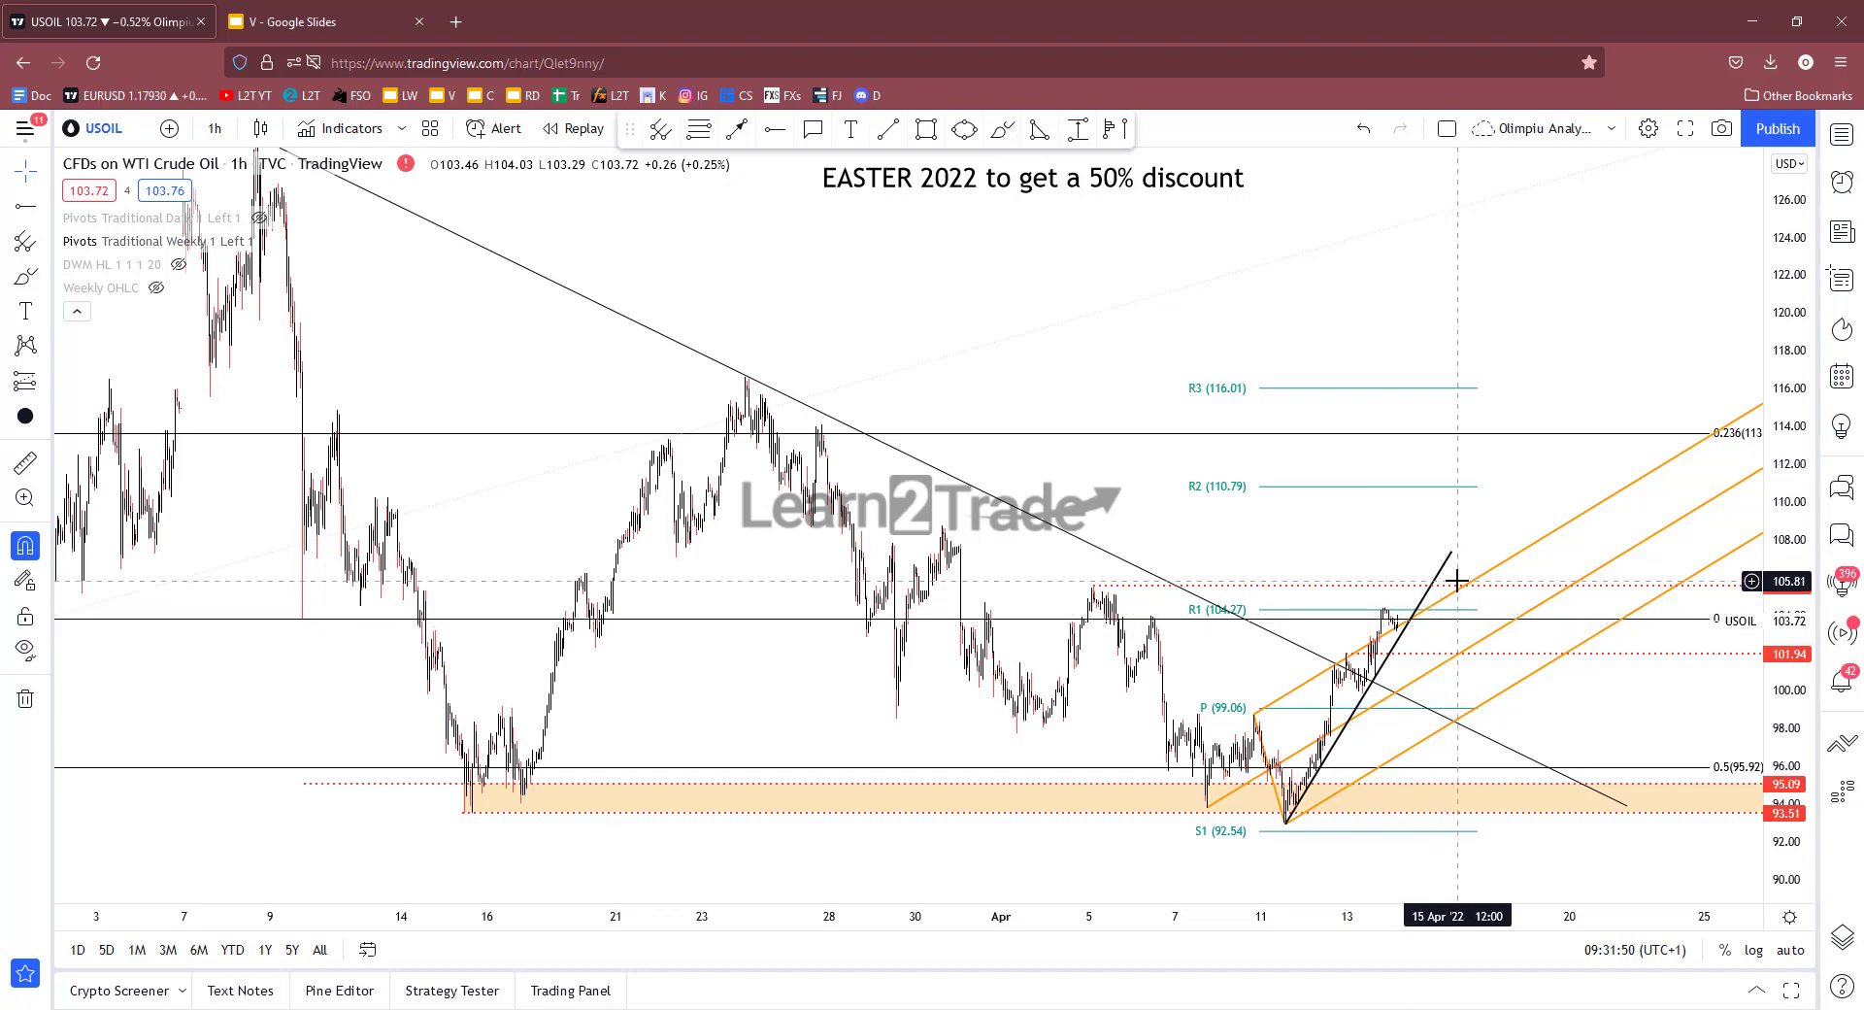
{"action": "left_click_drag", "start_coordinate": [1528, 378], "coordinate": [1412, 384]}
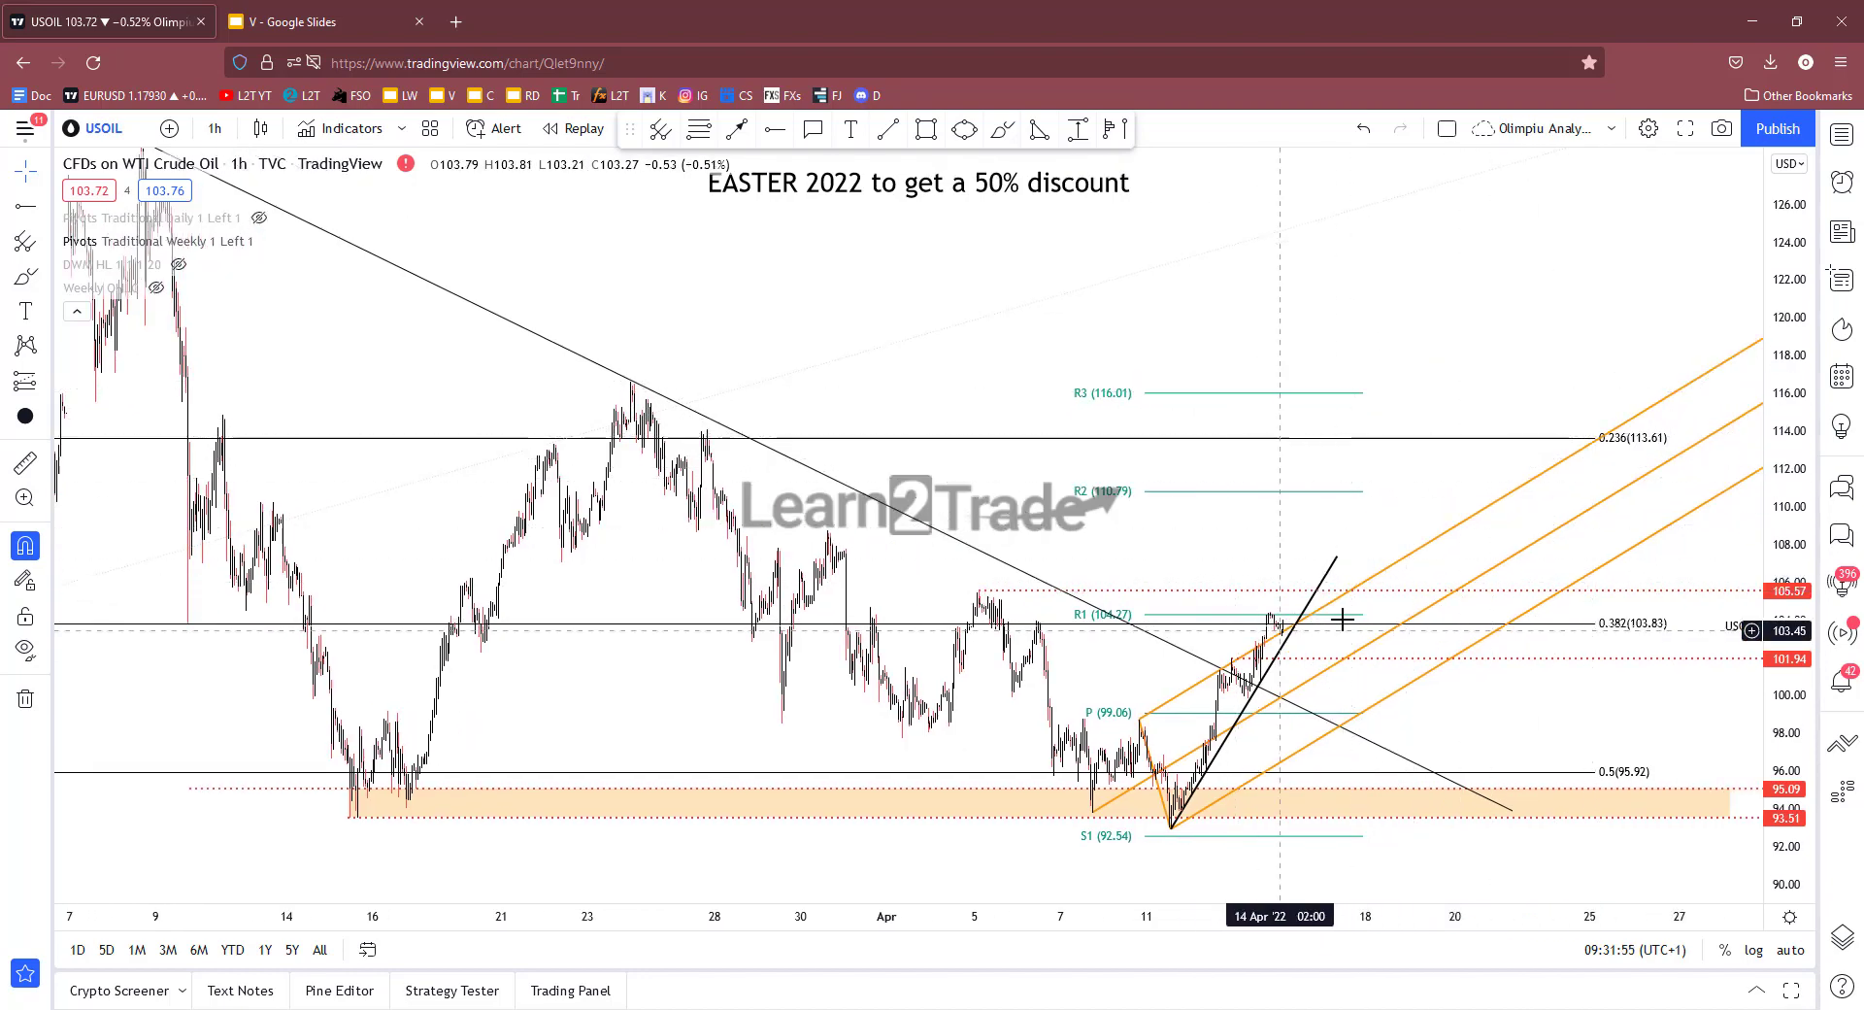
Switch to the Google Slides presentation and show the third slide with the website and social media links.
{"action": "key", "text": "ctrl+Tab"}
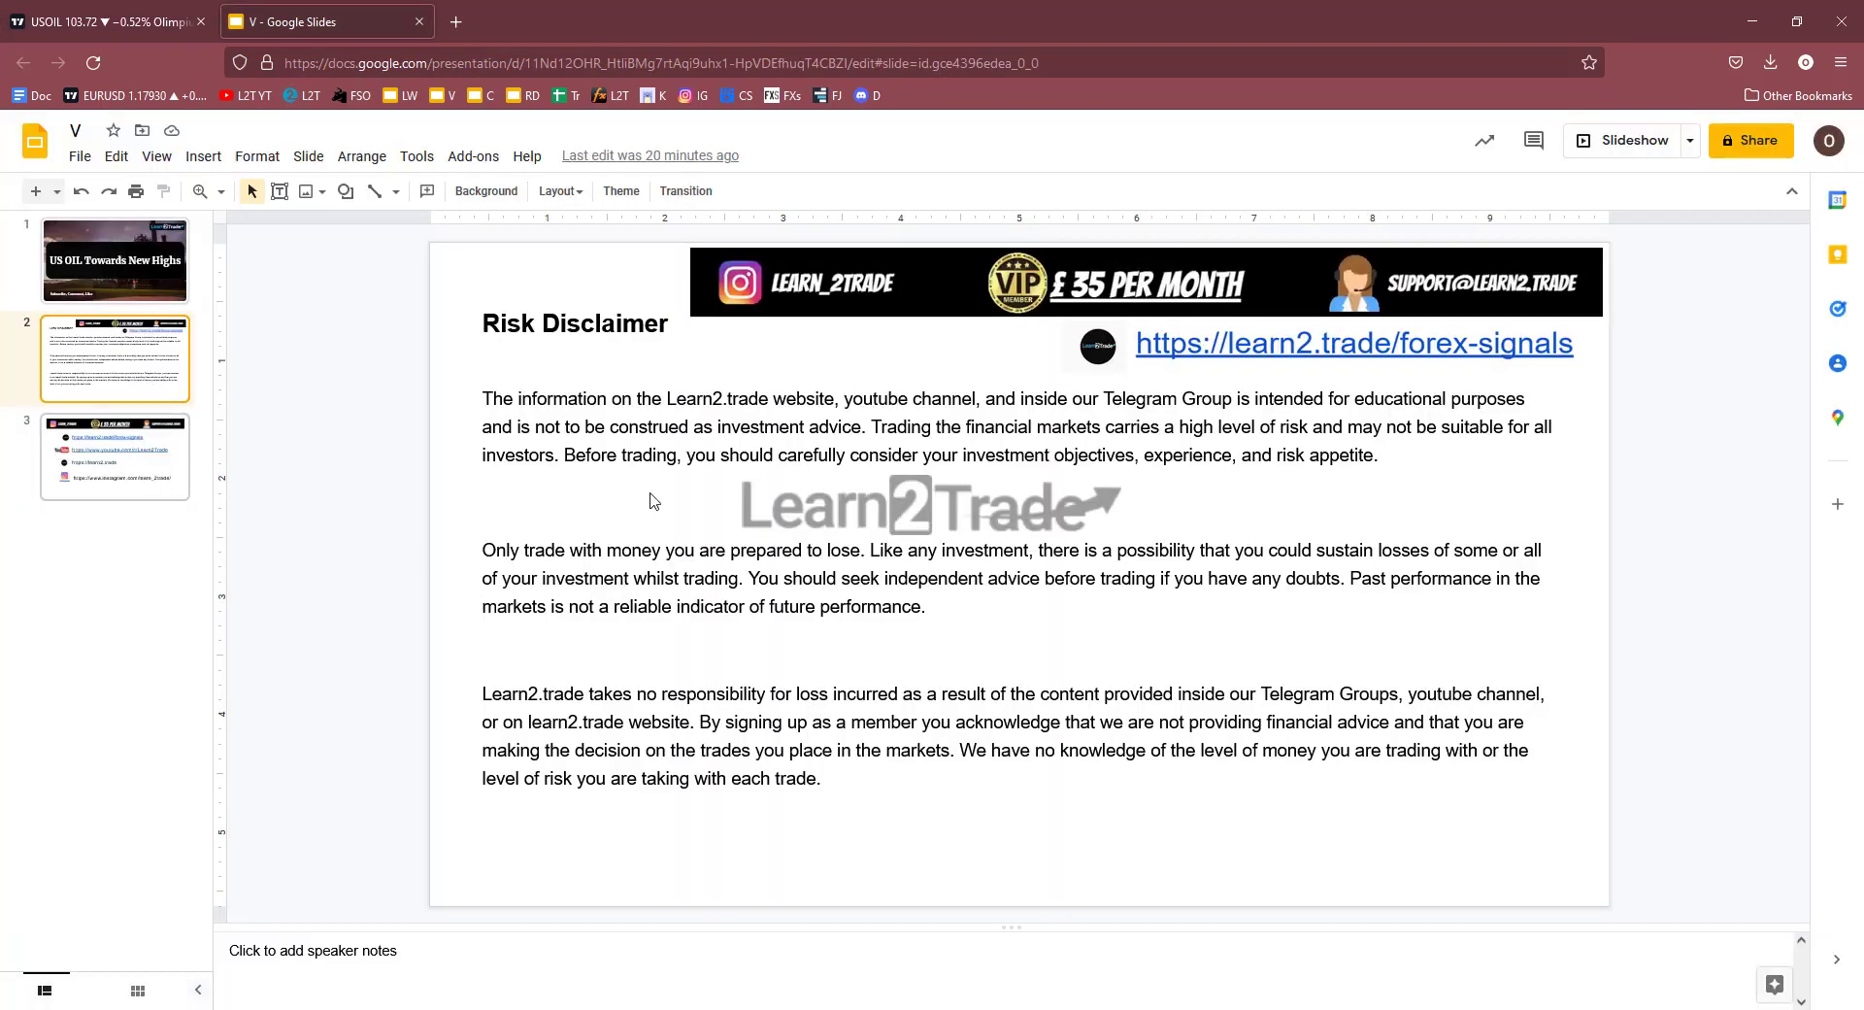
{"action": "scroll", "coordinate": [1026, 623], "scroll_direction": "down", "scroll_amount": 1}
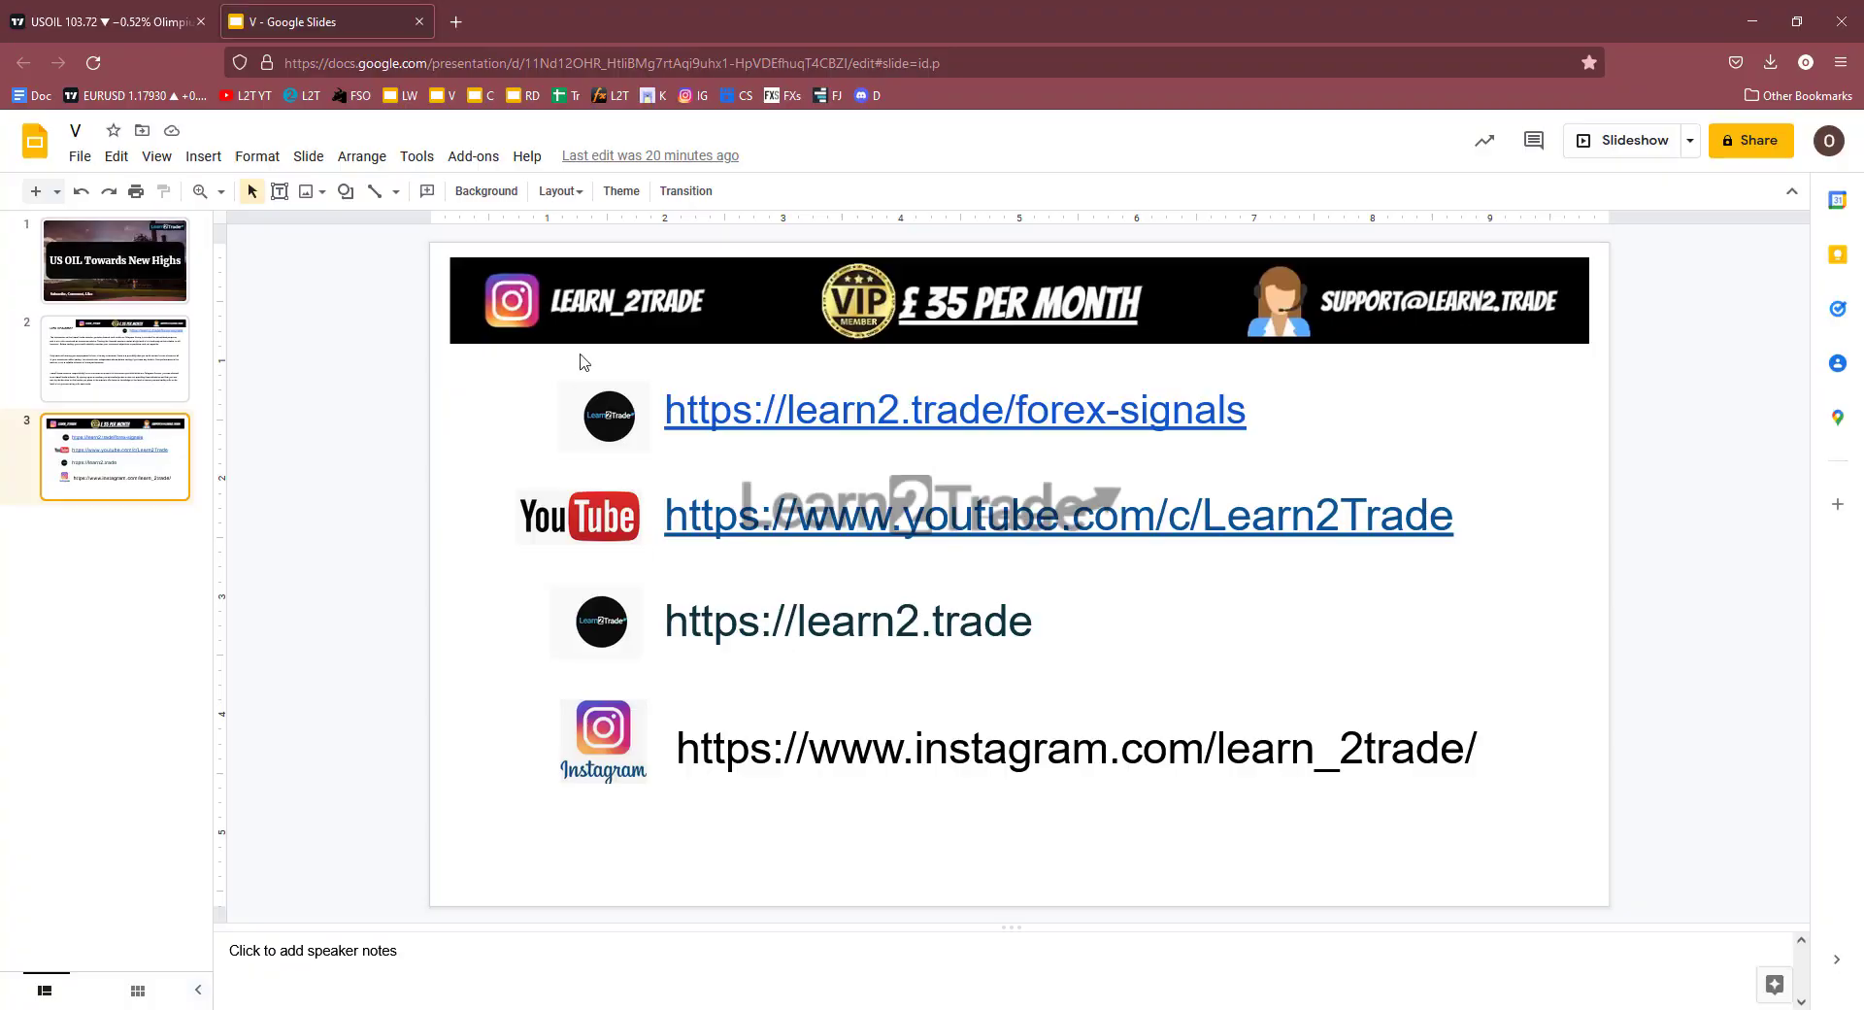